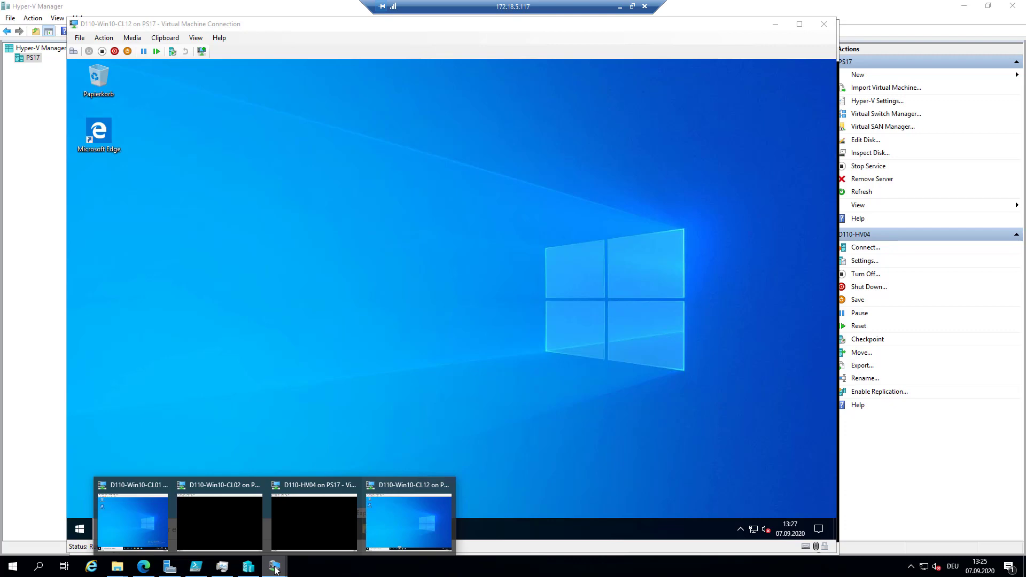
Switch to the D110-HV04 virtual machine console and sign in to the administrator account with its password.
{"action": "left_click", "coordinate": [337, 524]}
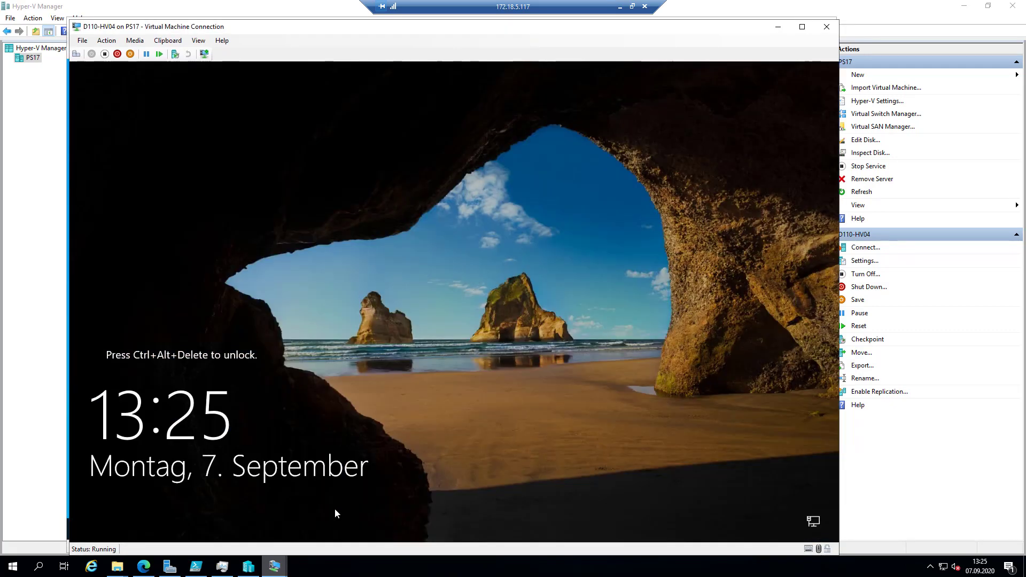
{"action": "left_click", "coordinate": [91, 53]}
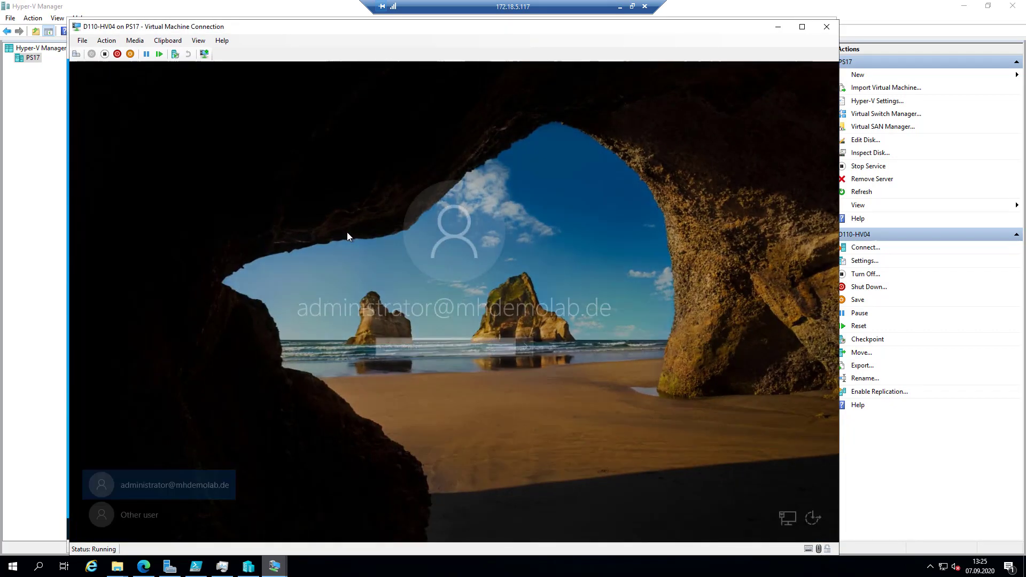
{"action": "type", "text": "••••••••"}
{"action": "key", "text": "Return"}
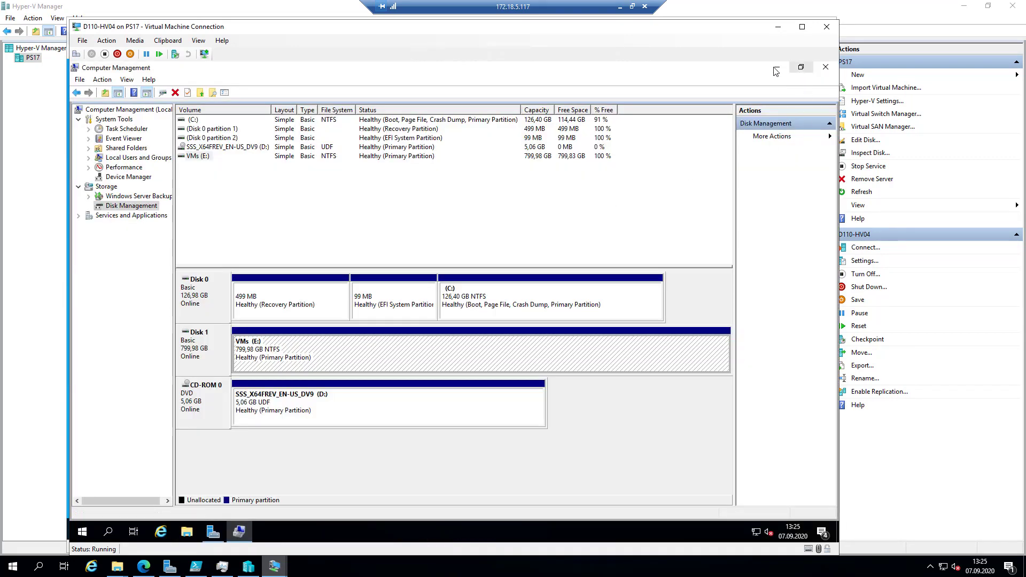
Check Disk 0 and Disk 1 in Disk Management, close Computer Management, and show the local server's properties in Server Manager.
{"action": "left_click", "coordinate": [209, 308]}
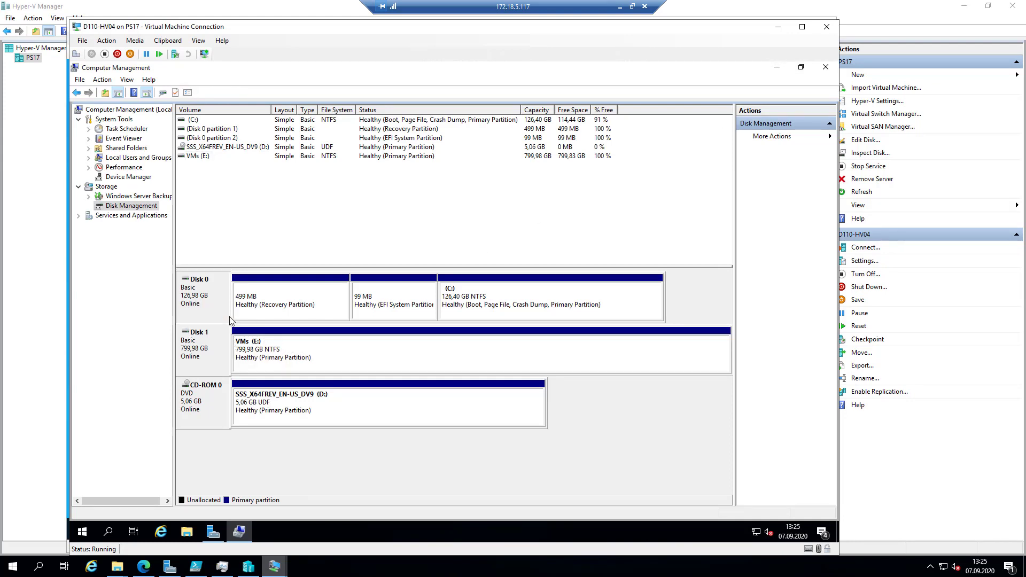
{"action": "left_click", "coordinate": [210, 357]}
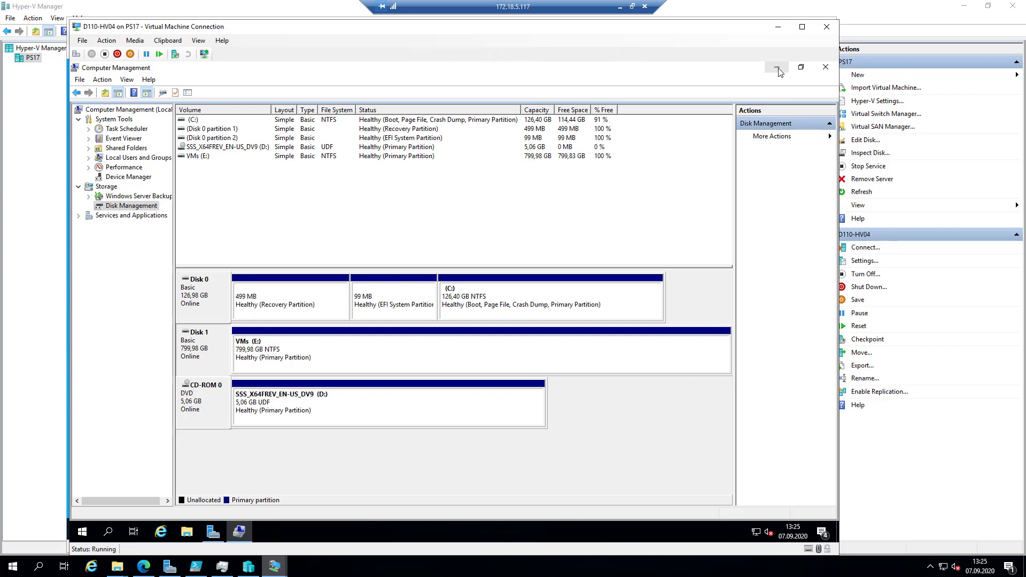
{"action": "left_click", "coordinate": [825, 67]}
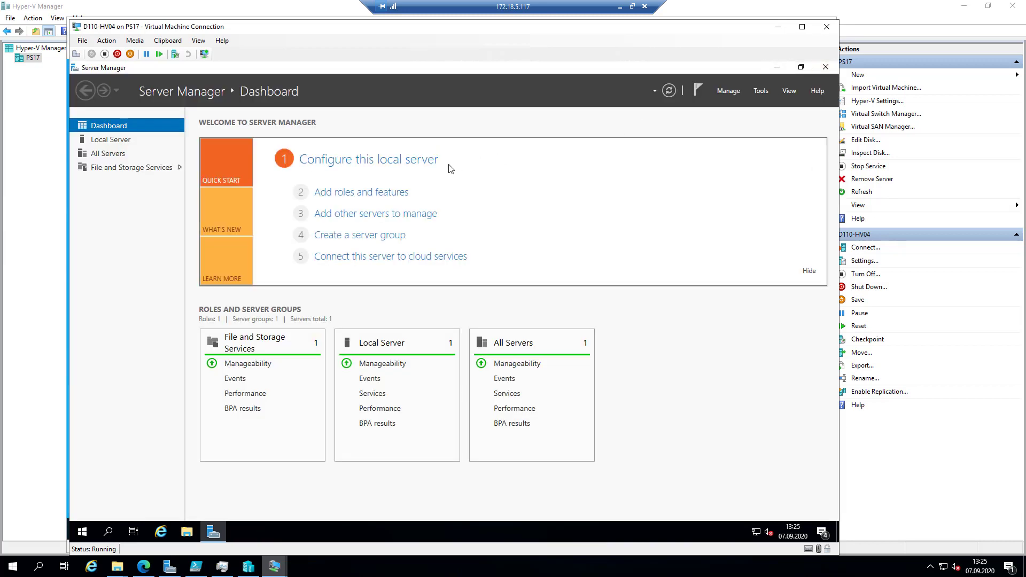
{"action": "left_click", "coordinate": [429, 163]}
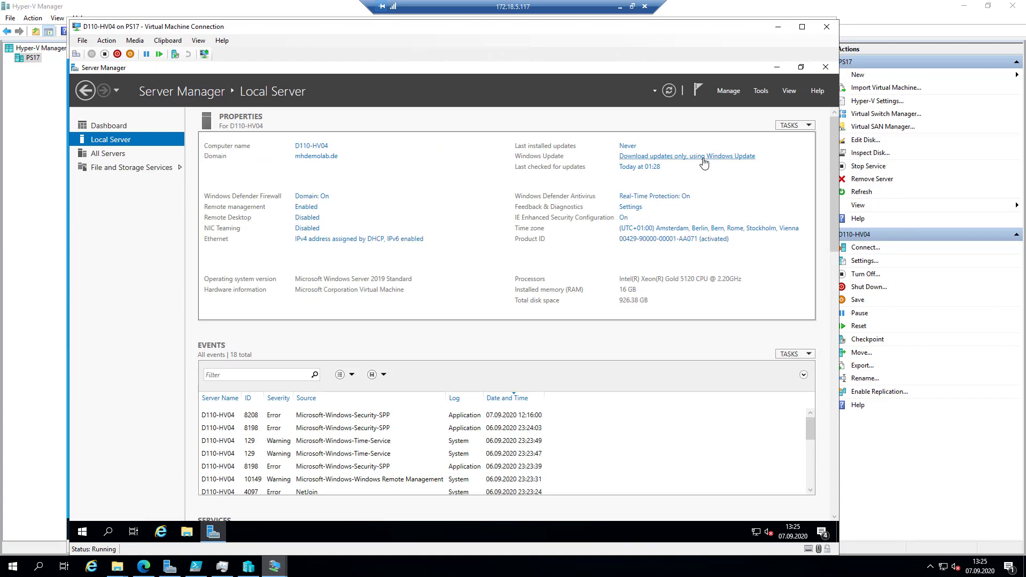
{"action": "left_click", "coordinate": [458, 563]}
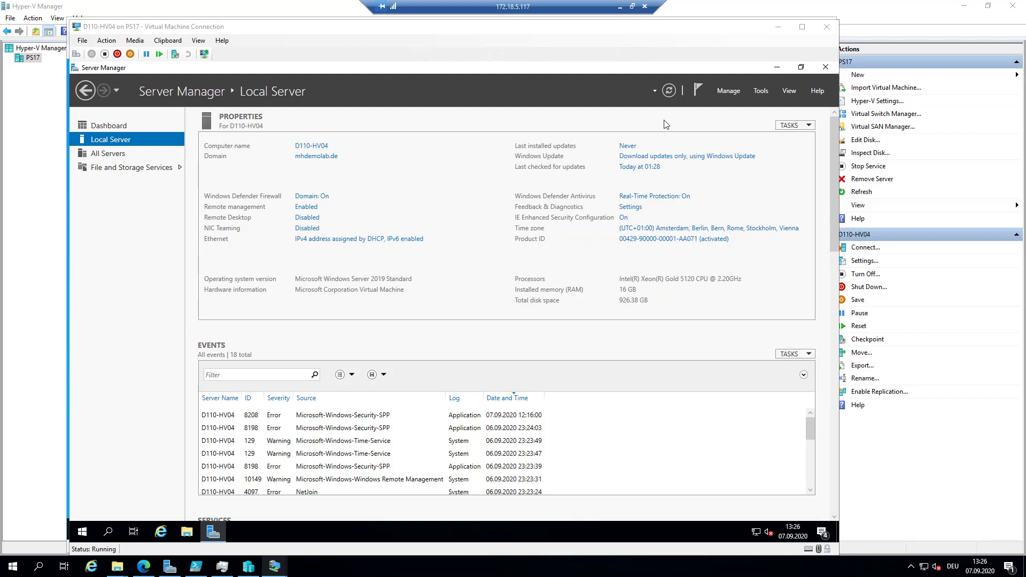
Start adding roles and features with a role-based installation on D110-HV04 and proceed to the server role selection.
{"action": "left_click", "coordinate": [727, 93]}
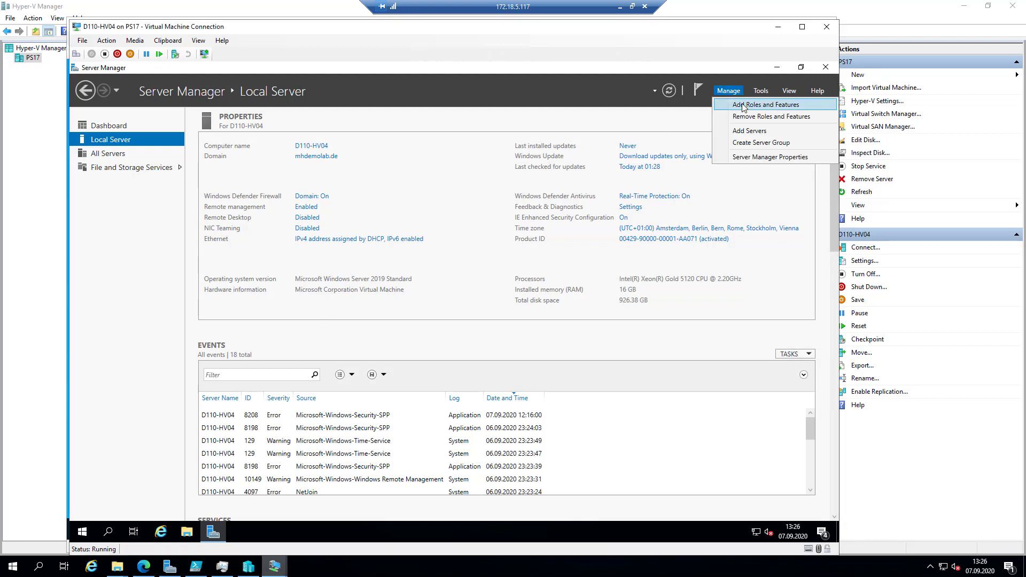
{"action": "left_click", "coordinate": [742, 107]}
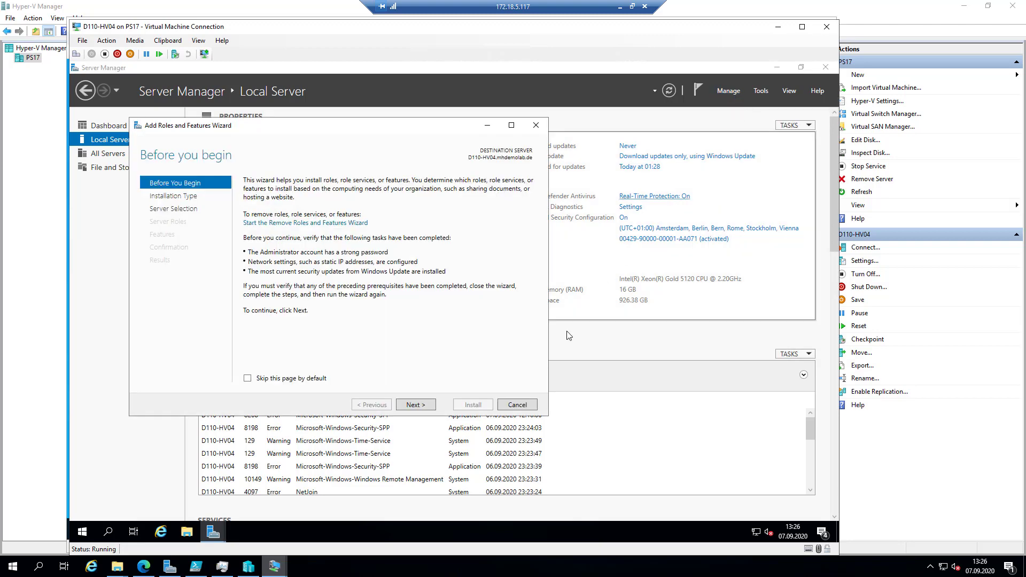
{"action": "left_click", "coordinate": [417, 405]}
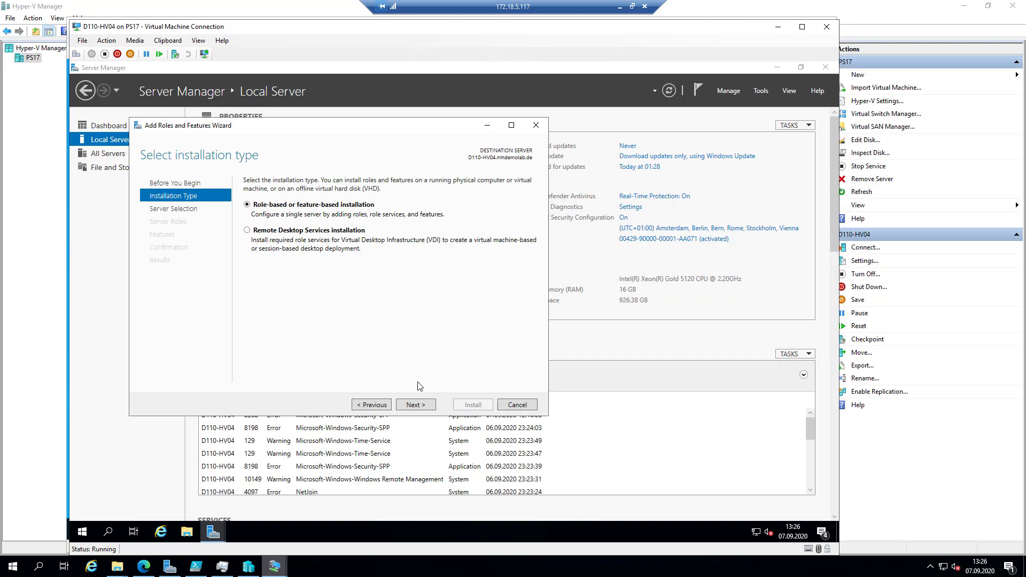
{"action": "left_click", "coordinate": [422, 408]}
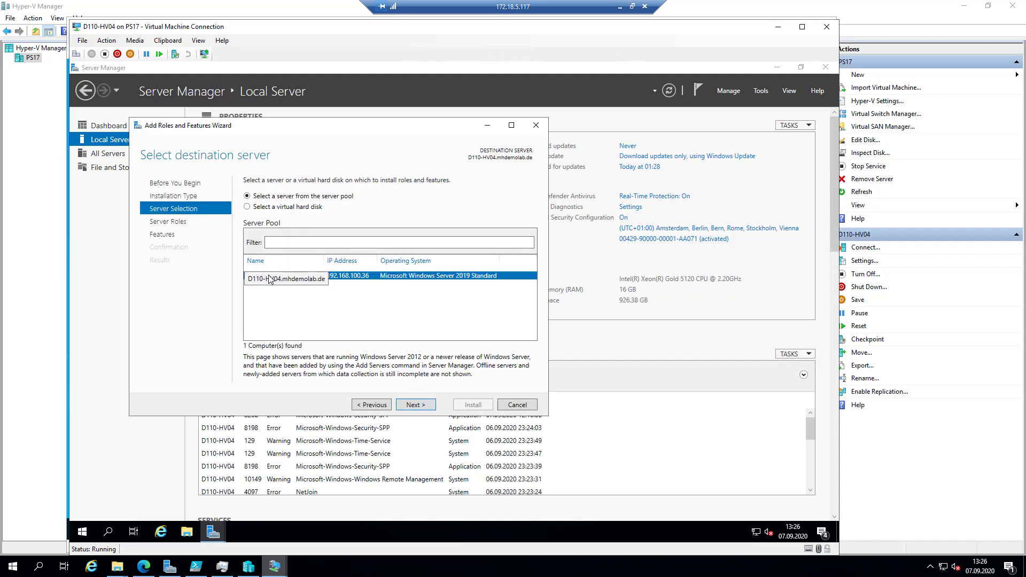
{"action": "left_click", "coordinate": [412, 405]}
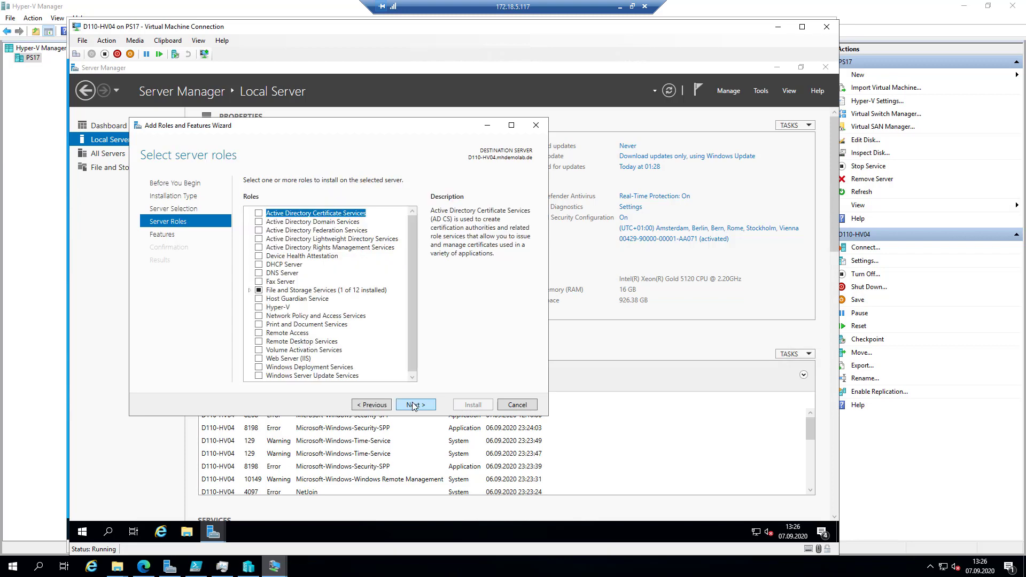
Select the Hyper-V role for installation, including its required management tools.
{"action": "left_click", "coordinate": [259, 308]}
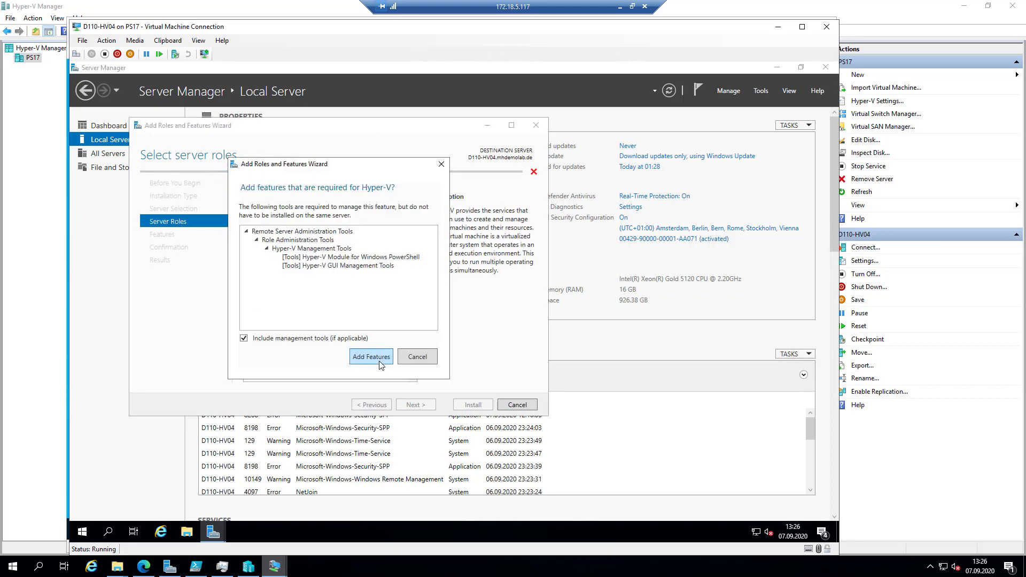
{"action": "left_click", "coordinate": [371, 357]}
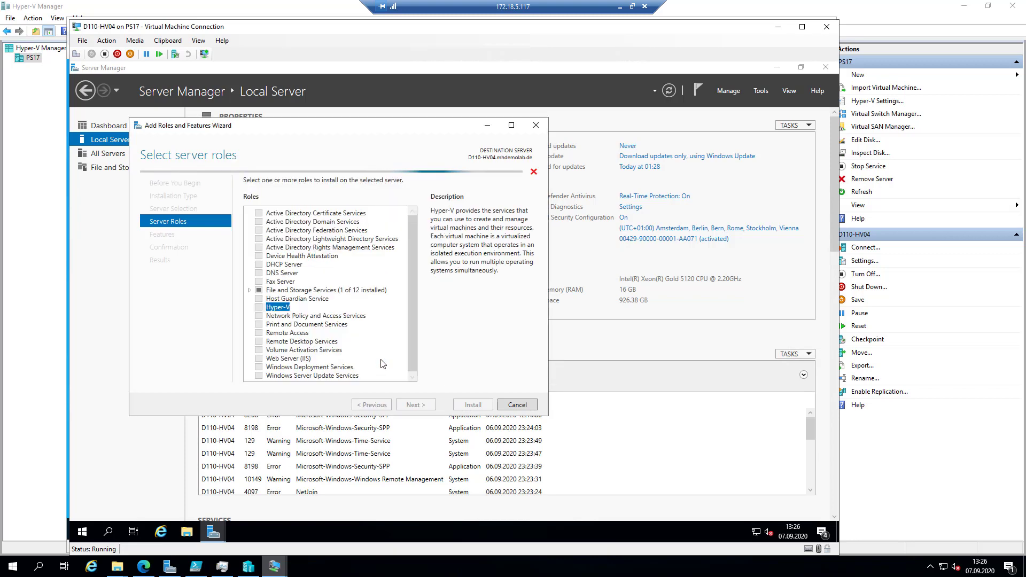
{"action": "left_click", "coordinate": [397, 560]}
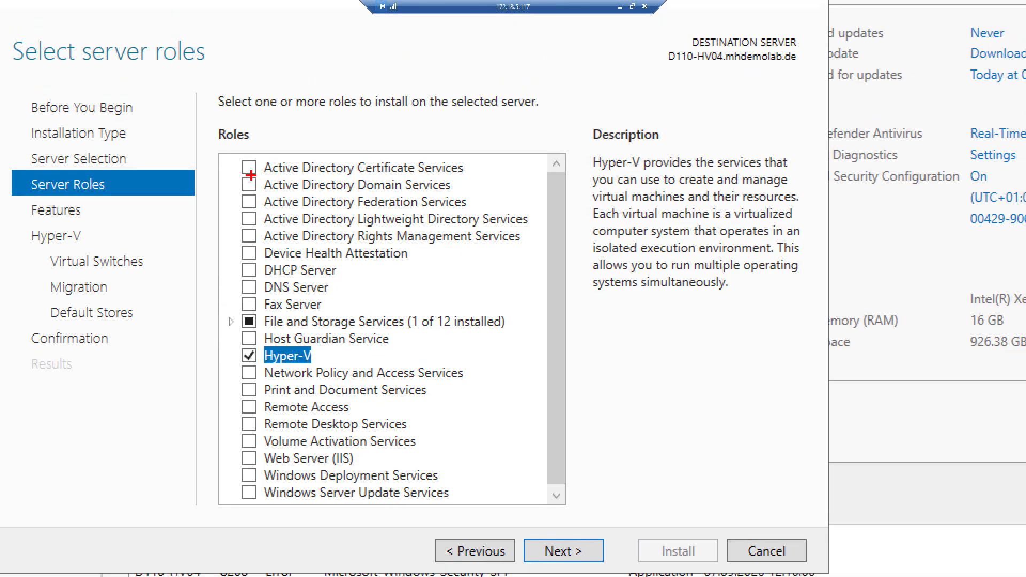
{"action": "left_click_drag", "start_coordinate": [240, 356], "coordinate": [118, 394]}
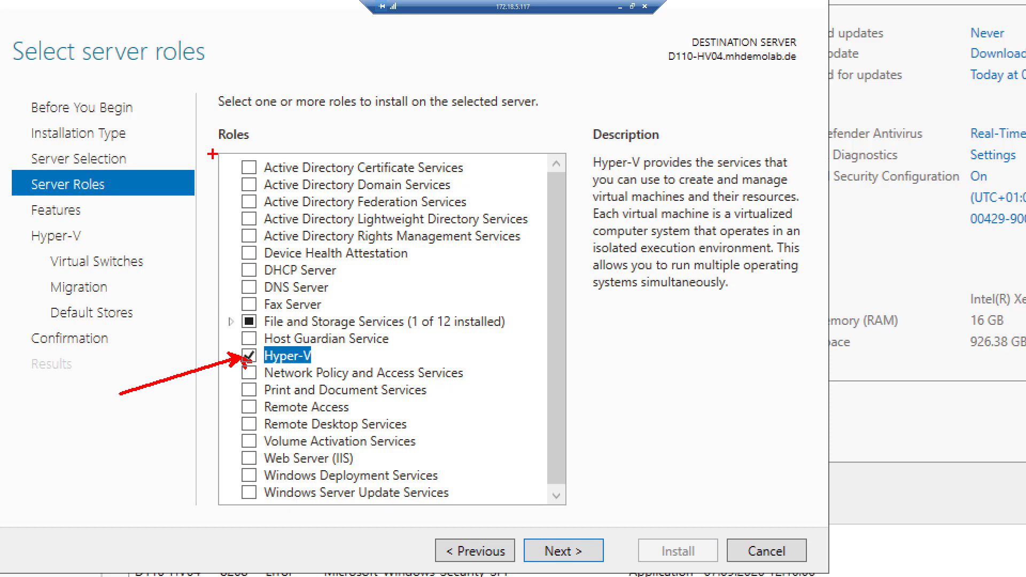
{"action": "mouse_move", "coordinate": [212, 153]}
{"action": "left_mouse_down"}
{"action": "mouse_move", "coordinate": [271, 252]}
{"action": "mouse_move", "coordinate": [271, 315]}
{"action": "mouse_move", "coordinate": [262, 312]}
{"action": "left_mouse_up"}
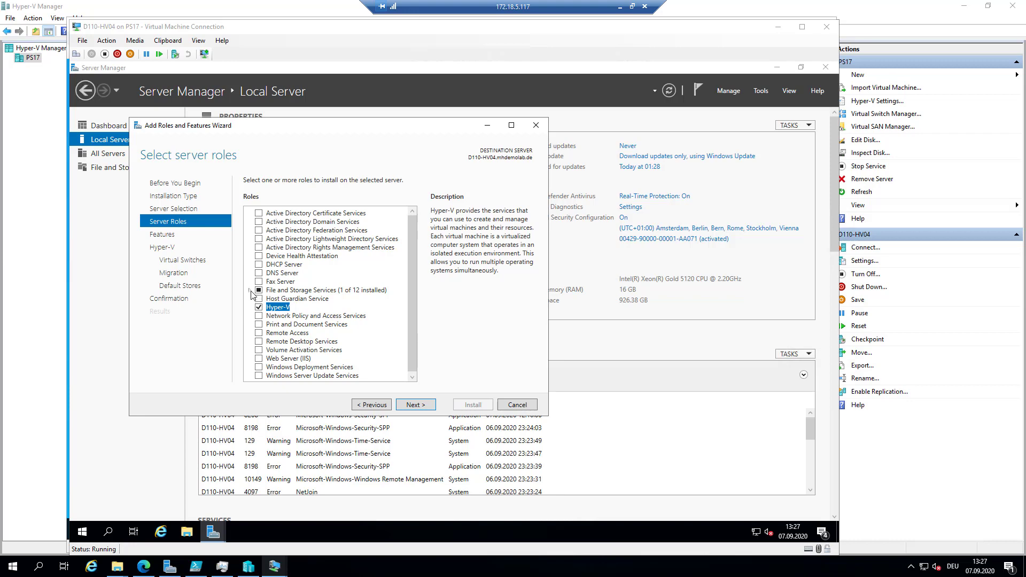
Select Data Deduplication under File and iSCSI Services together with the File Server service it requires.
{"action": "left_click", "coordinate": [249, 290]}
{"action": "left_click", "coordinate": [261, 299]}
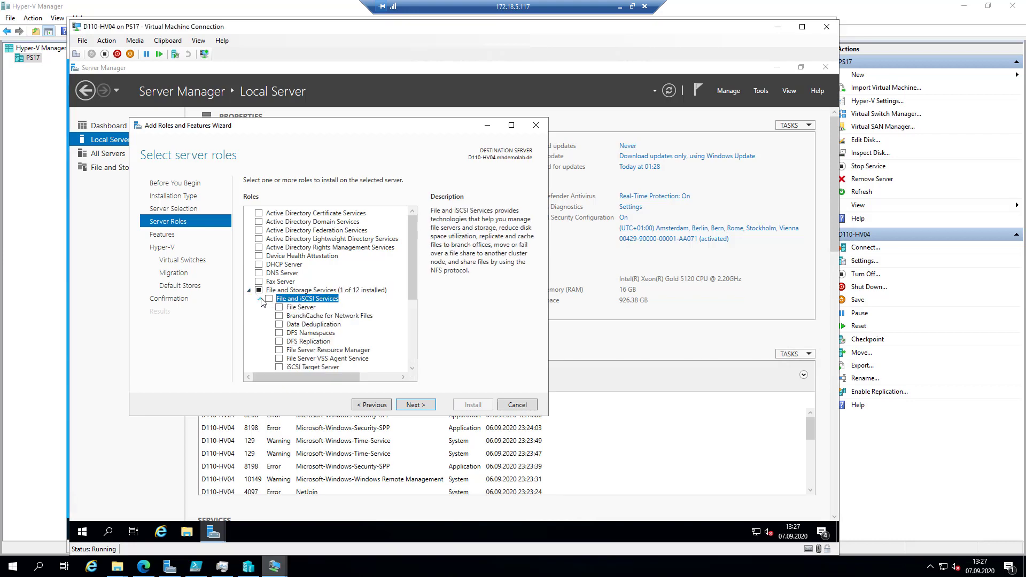
{"action": "left_click", "coordinate": [279, 324]}
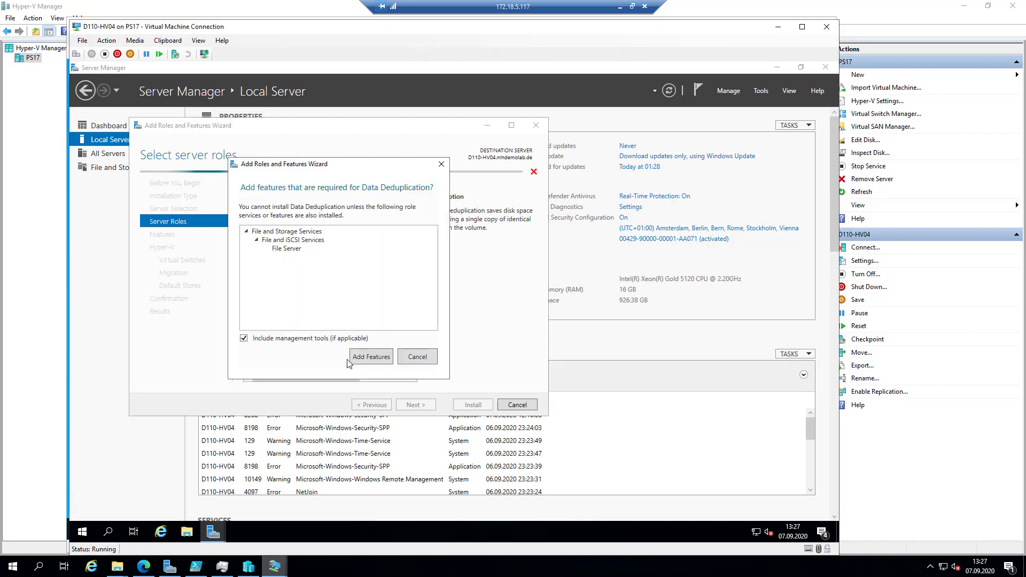
{"action": "left_click", "coordinate": [365, 357]}
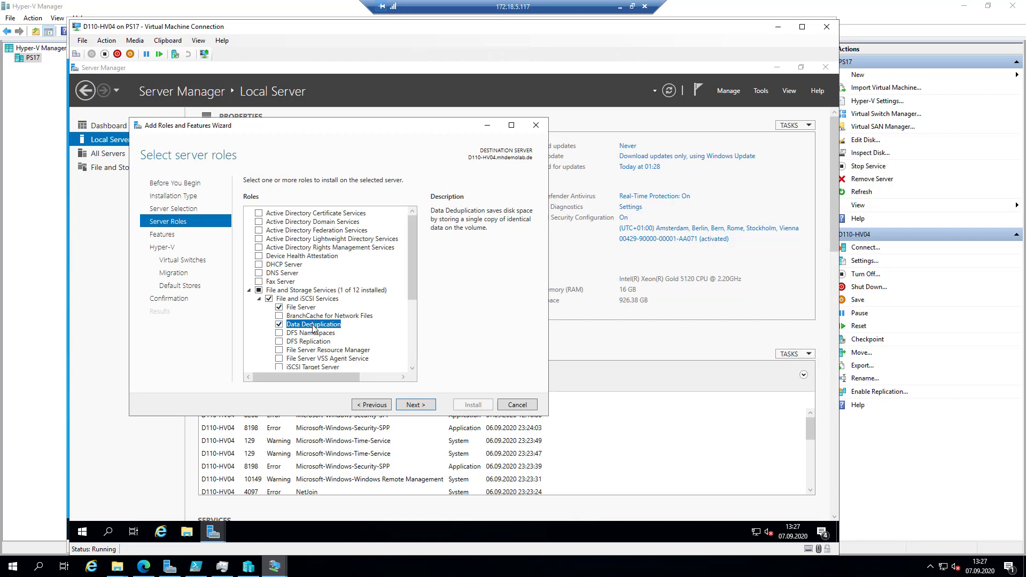
{"action": "left_click", "coordinate": [248, 290]}
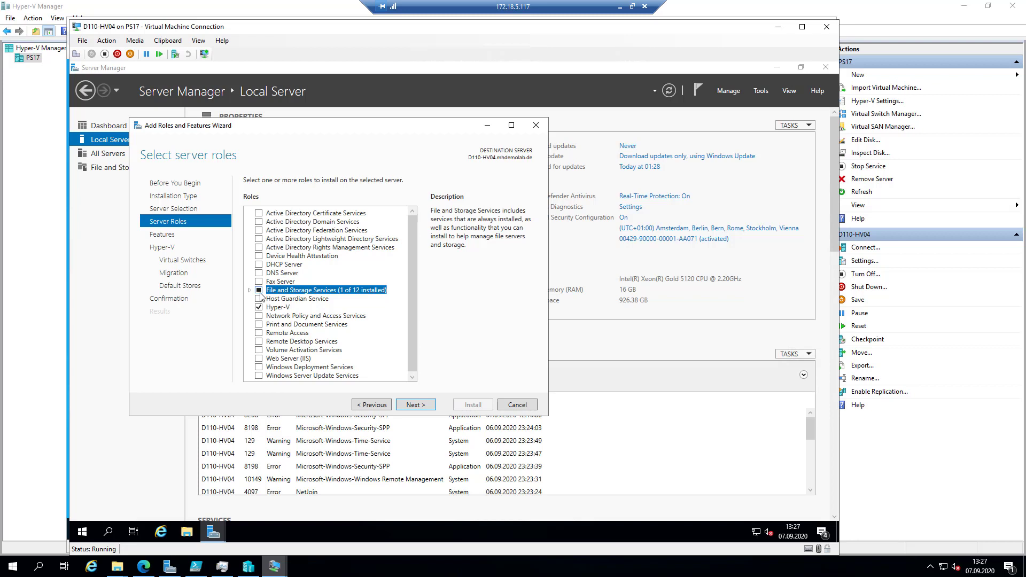
Select the Windows Server Backup feature for installation and proceed to the Hyper-V information.
{"action": "left_click", "coordinate": [415, 405]}
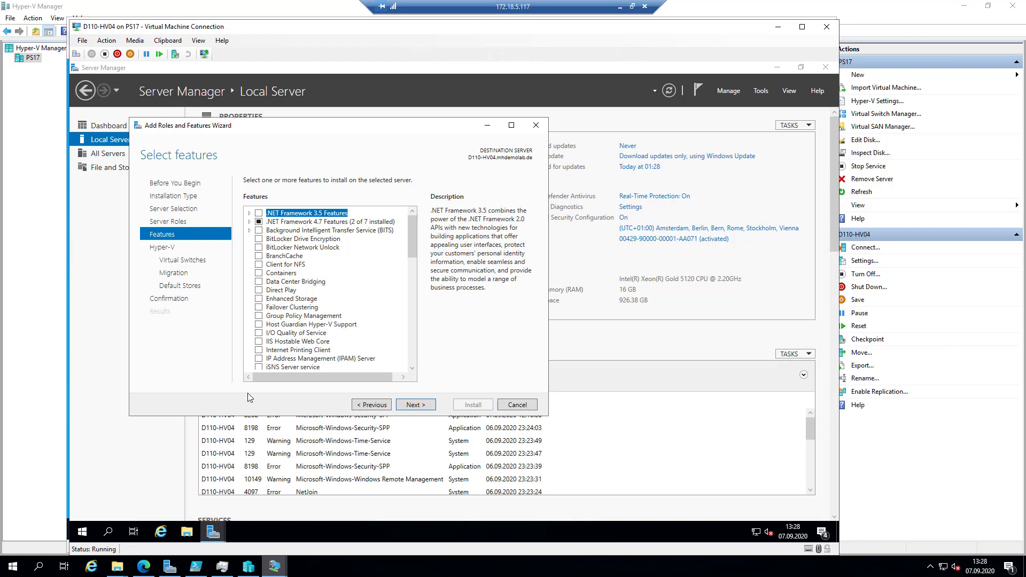
{"action": "left_click", "coordinate": [373, 405]}
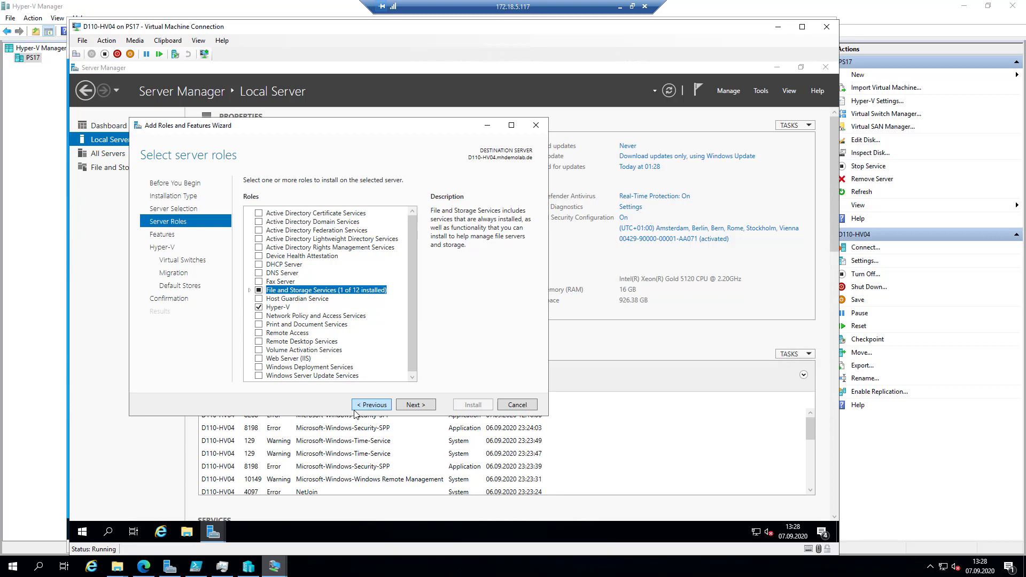
{"action": "left_click", "coordinate": [414, 406]}
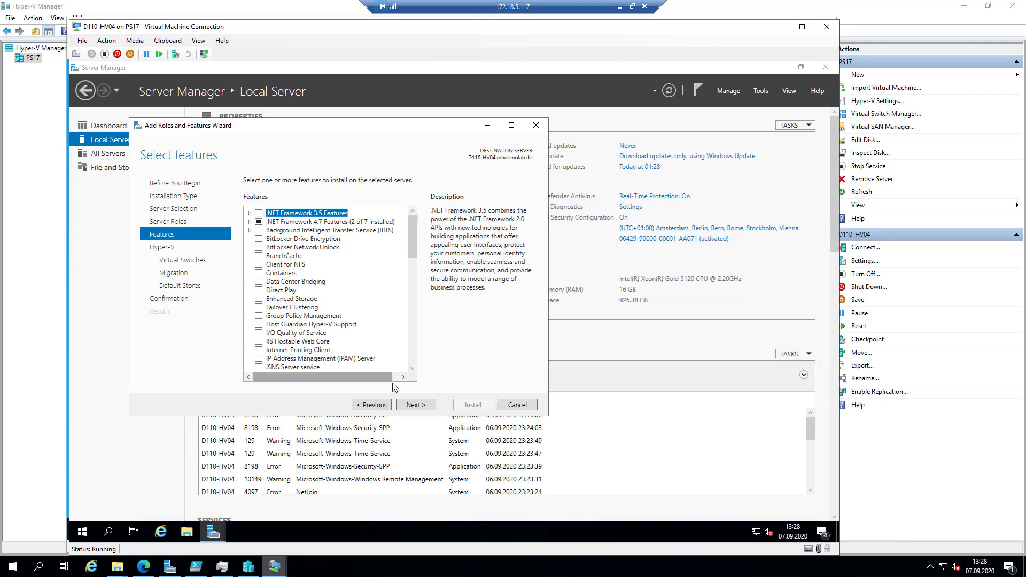
{"action": "scroll", "coordinate": [351, 328], "scroll_direction": "down", "scroll_amount": 11}
{"action": "scroll", "coordinate": [351, 326], "scroll_direction": "down", "scroll_amount": 5}
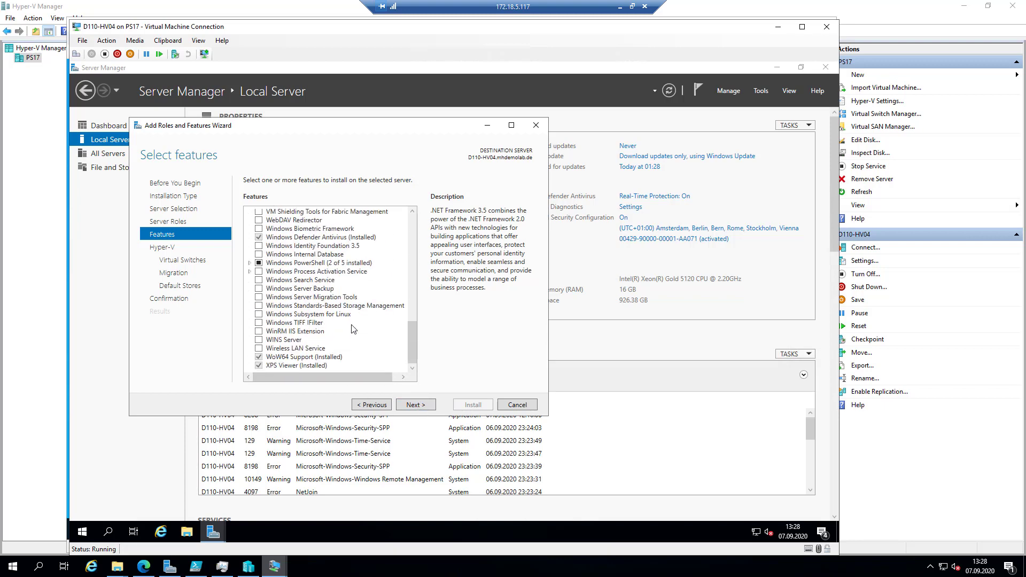
{"action": "left_click", "coordinate": [259, 288]}
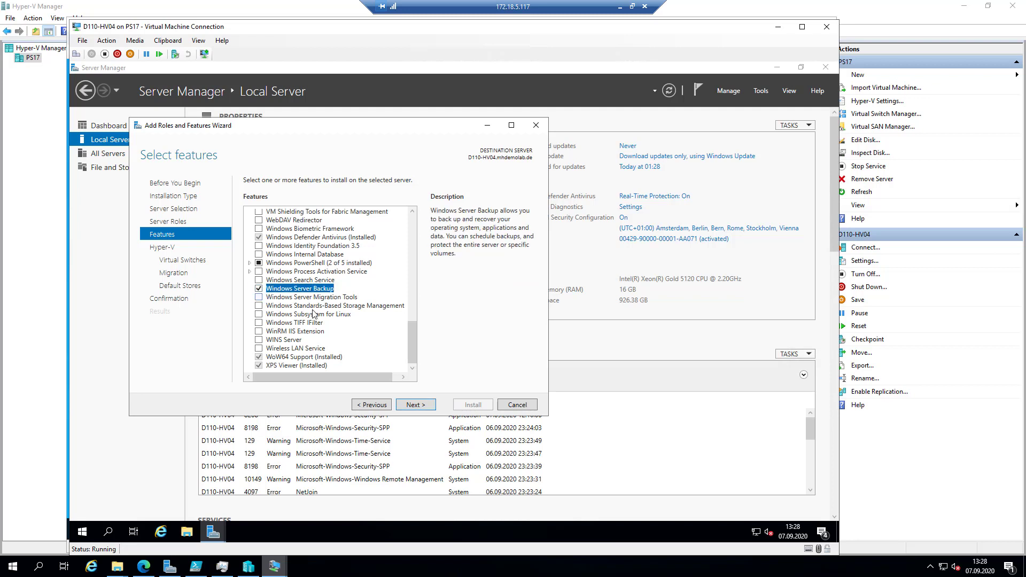
{"action": "left_click", "coordinate": [421, 408]}
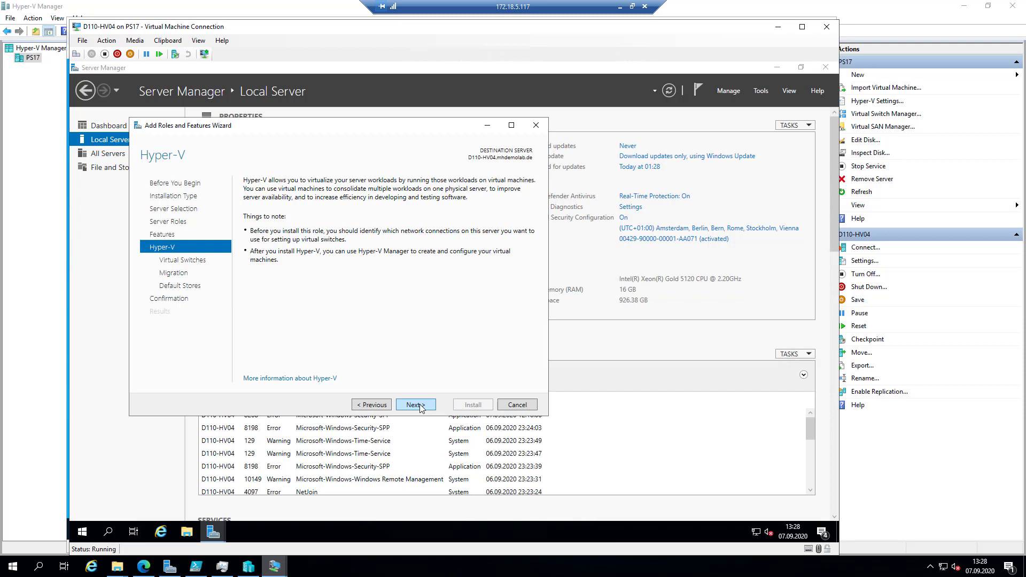
Go through the Hyper-V settings without a virtual switch or live migration, keeping the default storage locations.
{"action": "left_click", "coordinate": [421, 408]}
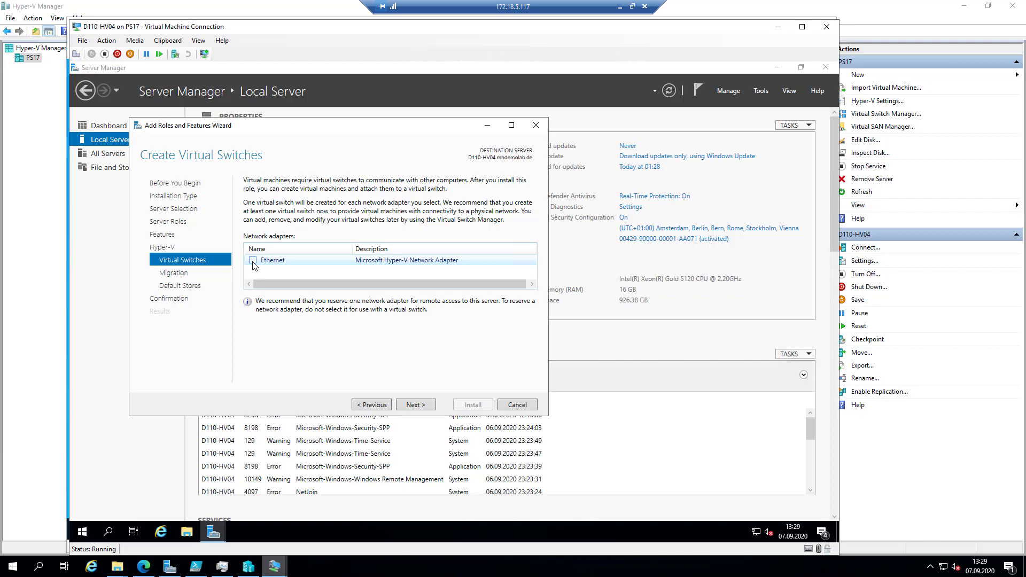
{"action": "left_click", "coordinate": [415, 405]}
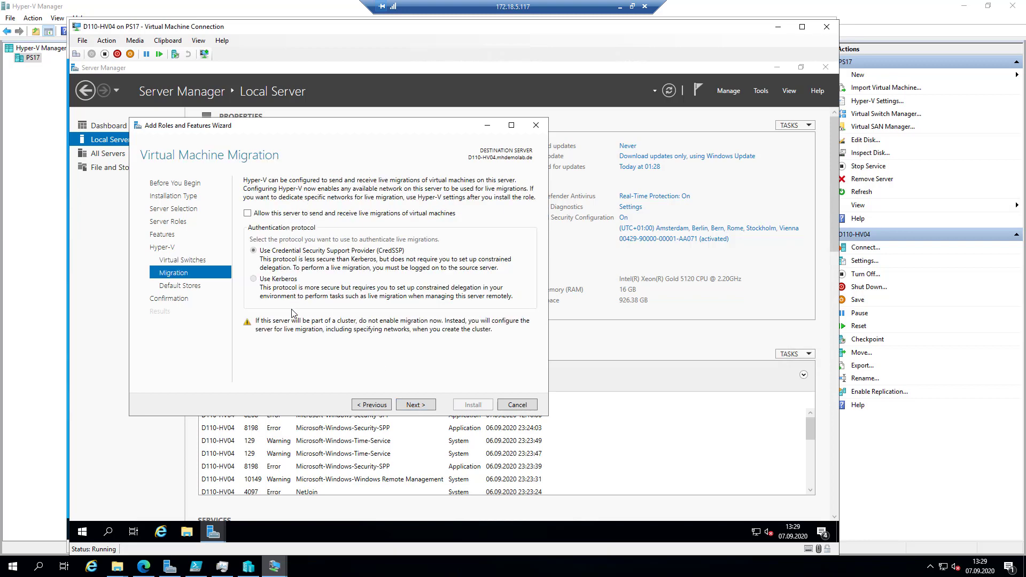
{"action": "left_click", "coordinate": [424, 407]}
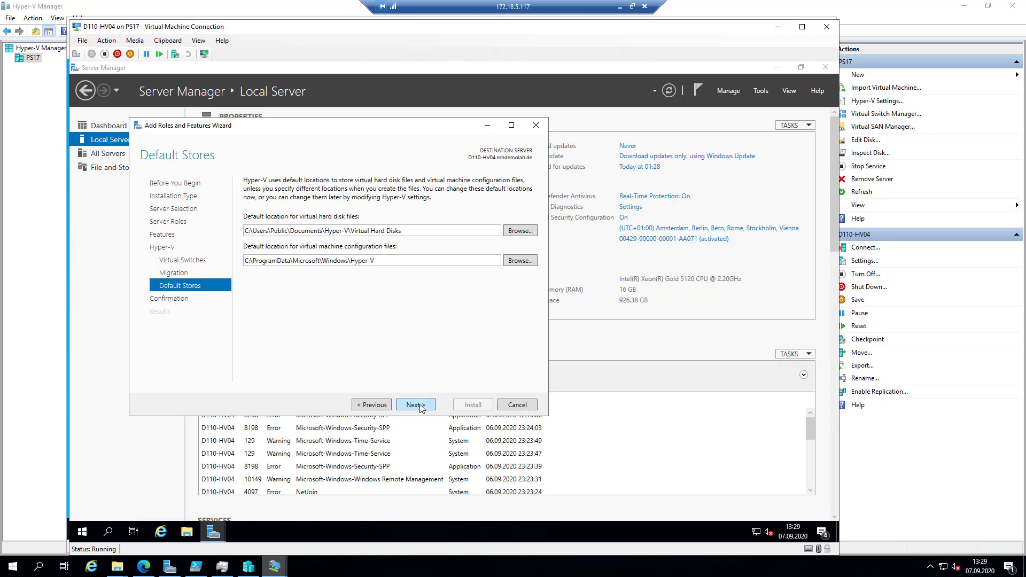
{"action": "left_click", "coordinate": [420, 407]}
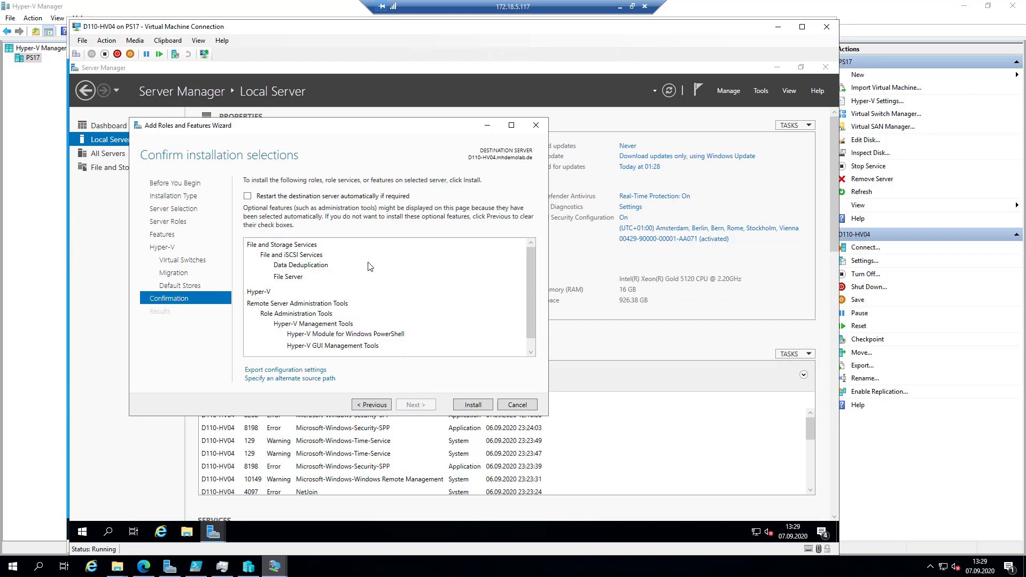
Allow the destination server to restart automatically if required and start installing the selected roles and features.
{"action": "left_click", "coordinate": [247, 196]}
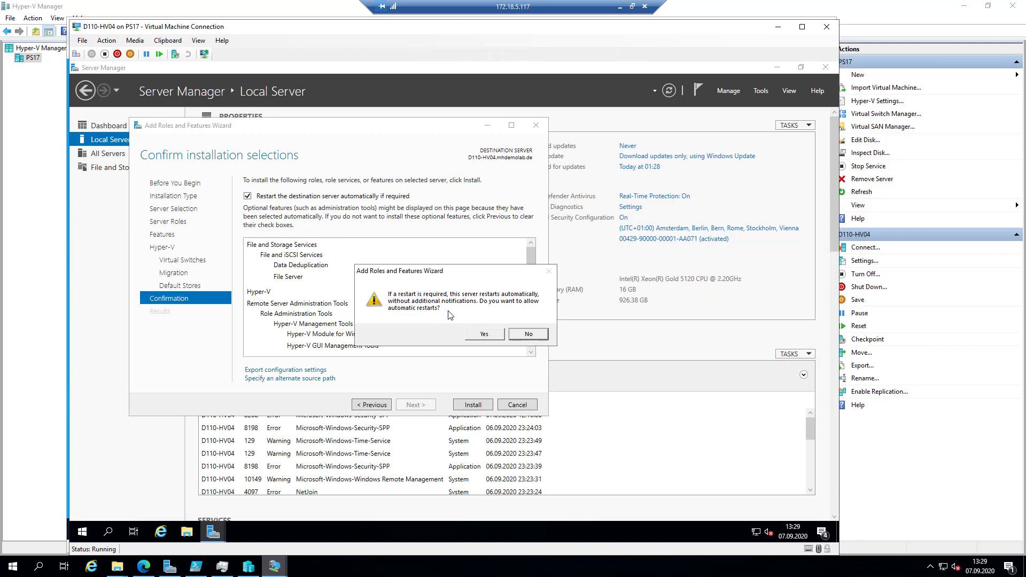
{"action": "left_click", "coordinate": [499, 336]}
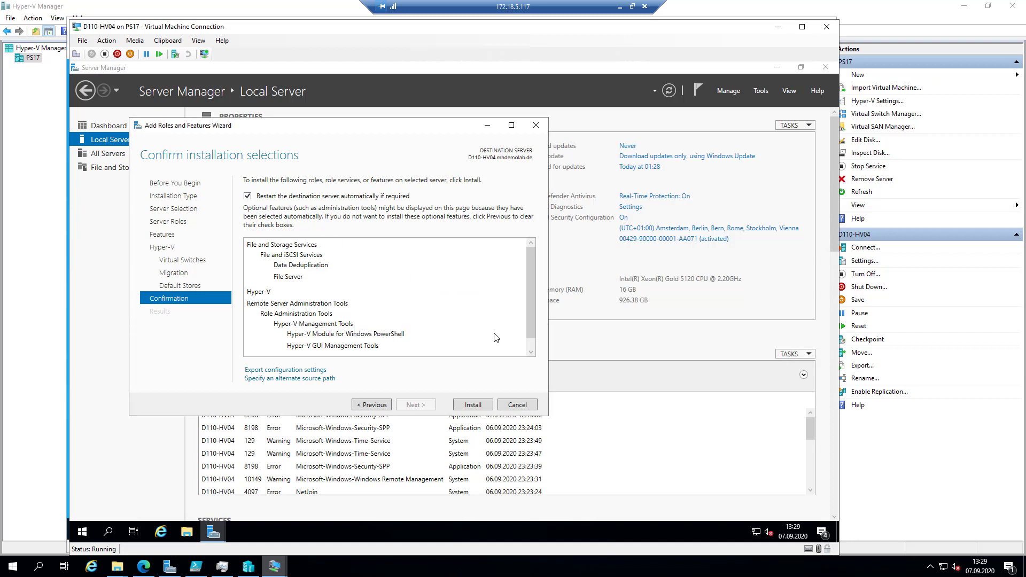
{"action": "left_click", "coordinate": [486, 405]}
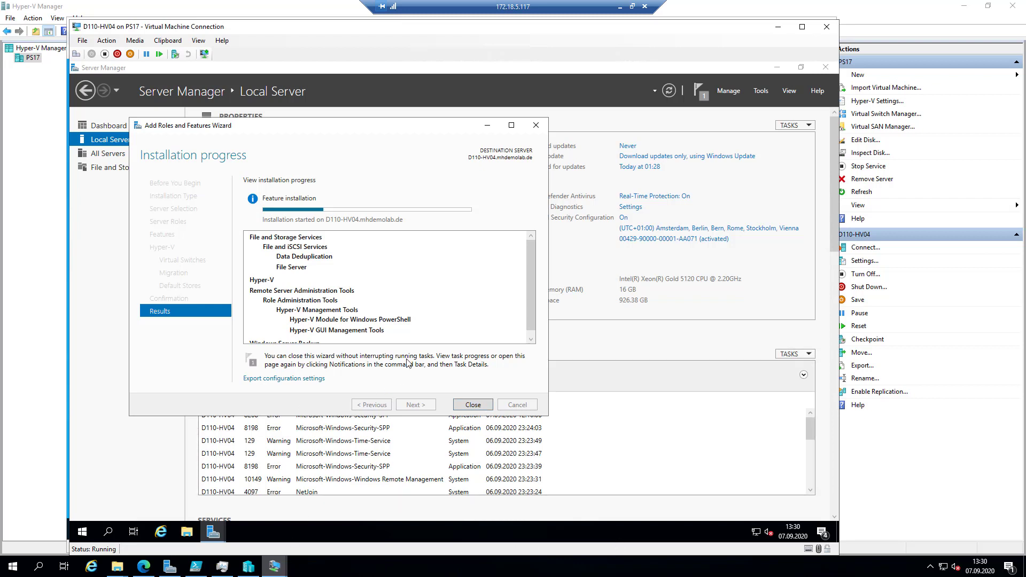
Switch to the D110-Win10-CL12 virtual machine and open the Windows-Features dialog from the Systemsteuerung's Programme category.
{"action": "left_click", "coordinate": [279, 570]}
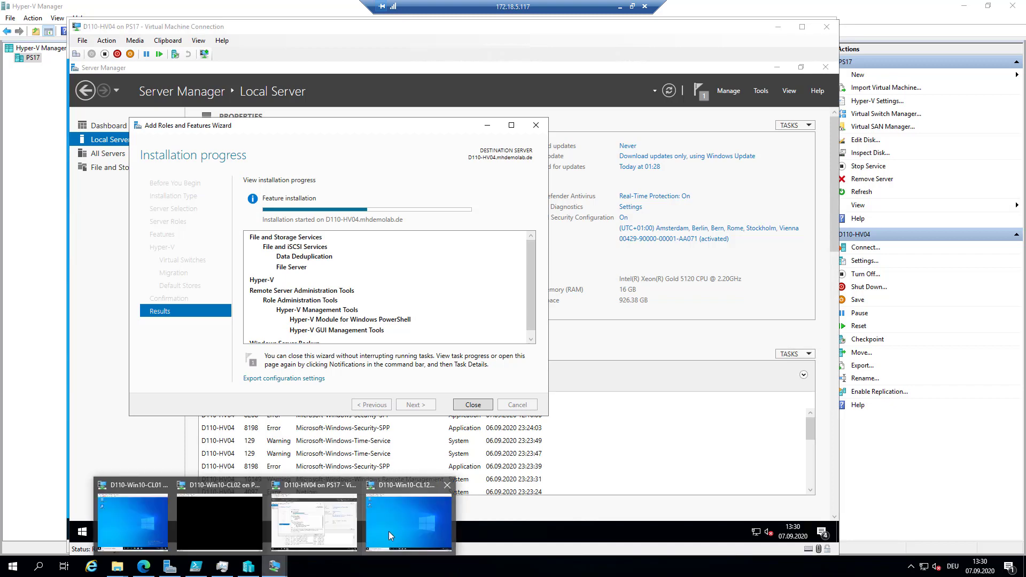
{"action": "left_click", "coordinate": [402, 521]}
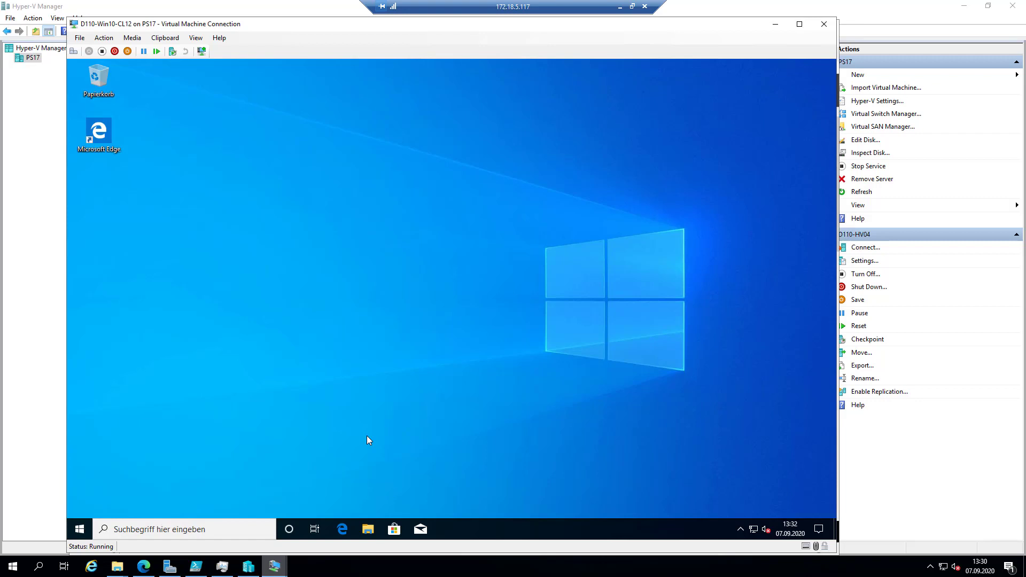
{"action": "left_click", "coordinate": [79, 529]}
{"action": "type", "text": "syst"}
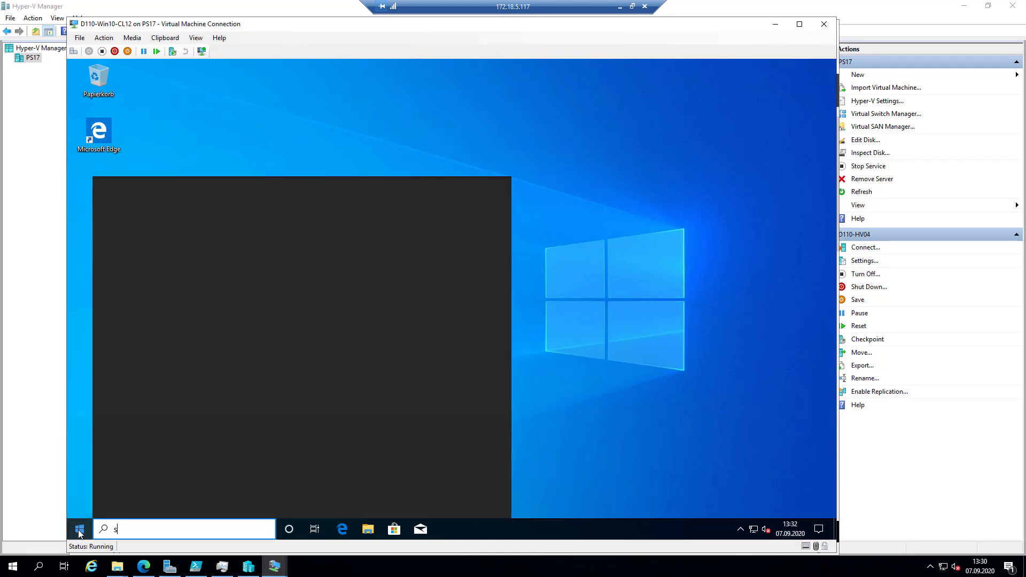
{"action": "left_click", "coordinate": [146, 240]}
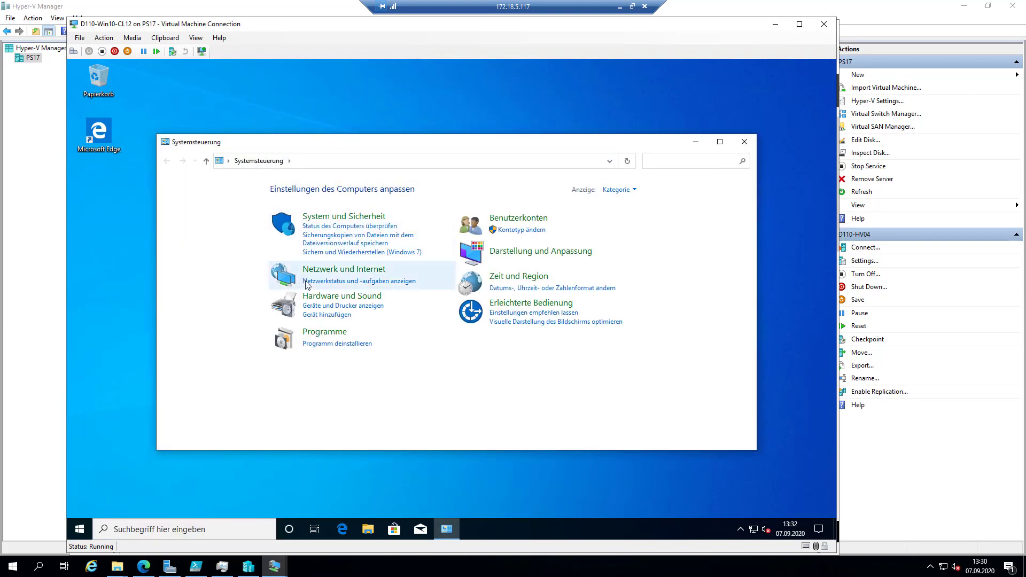
{"action": "left_click", "coordinate": [312, 333]}
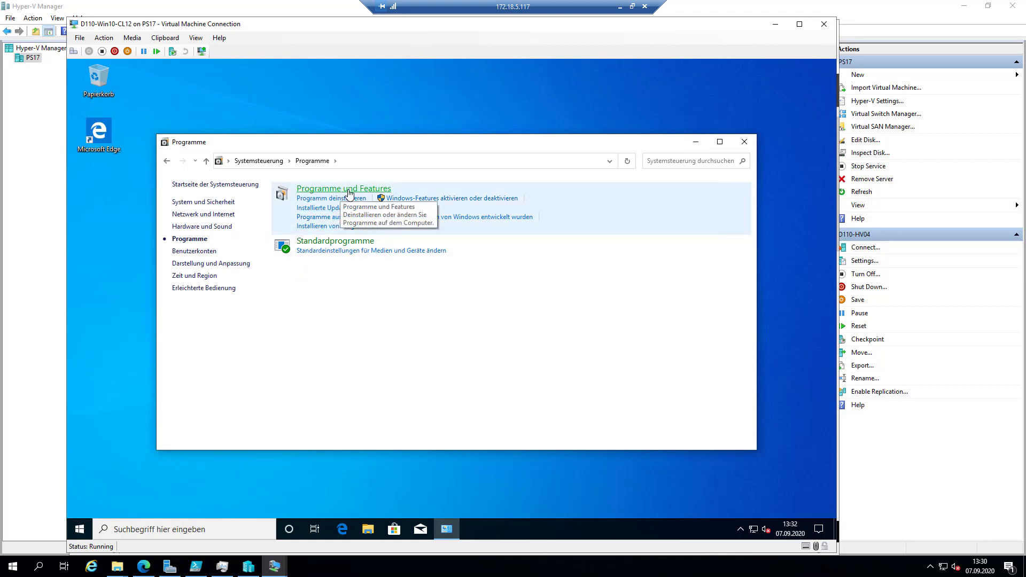
{"action": "left_click", "coordinate": [425, 199]}
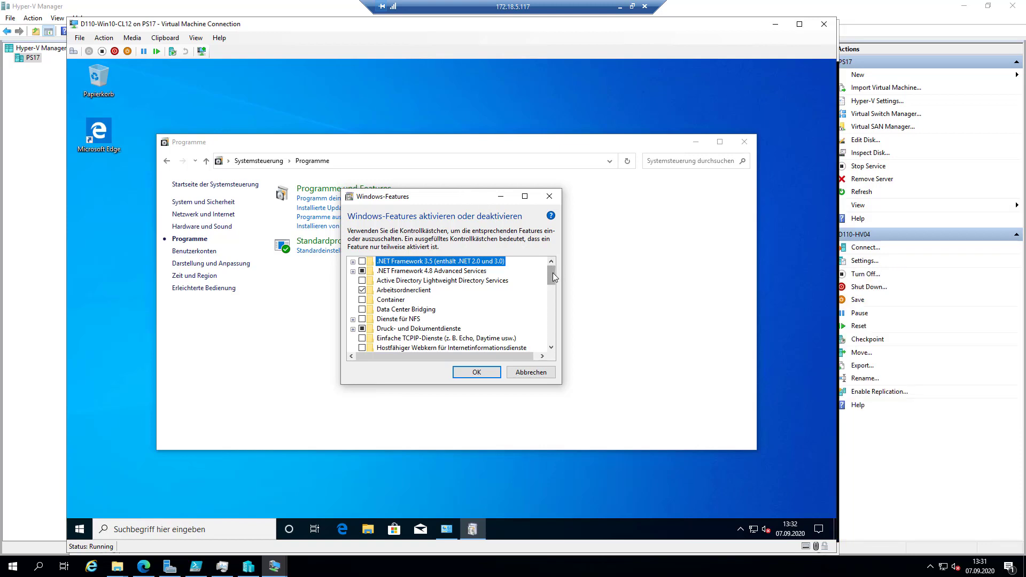
Enable the Hyper-V feature with its Hyper-V-Plattform and Hyper-V-Verwaltungstools components, and restart the Windows 10 client to complete the installation.
{"action": "left_click_drag", "start_coordinate": [553, 272], "coordinate": [553, 283]}
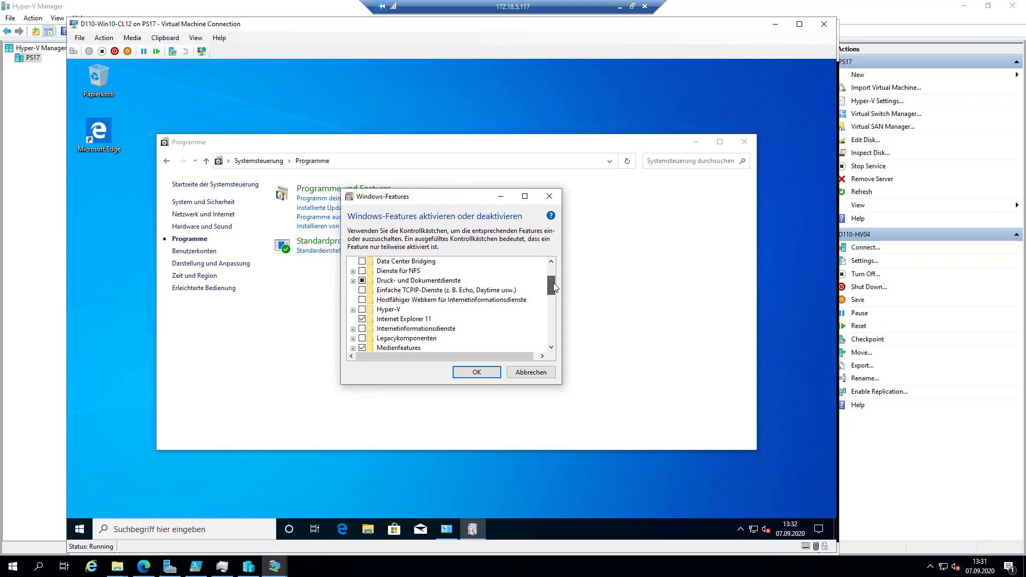
{"action": "left_click", "coordinate": [363, 310]}
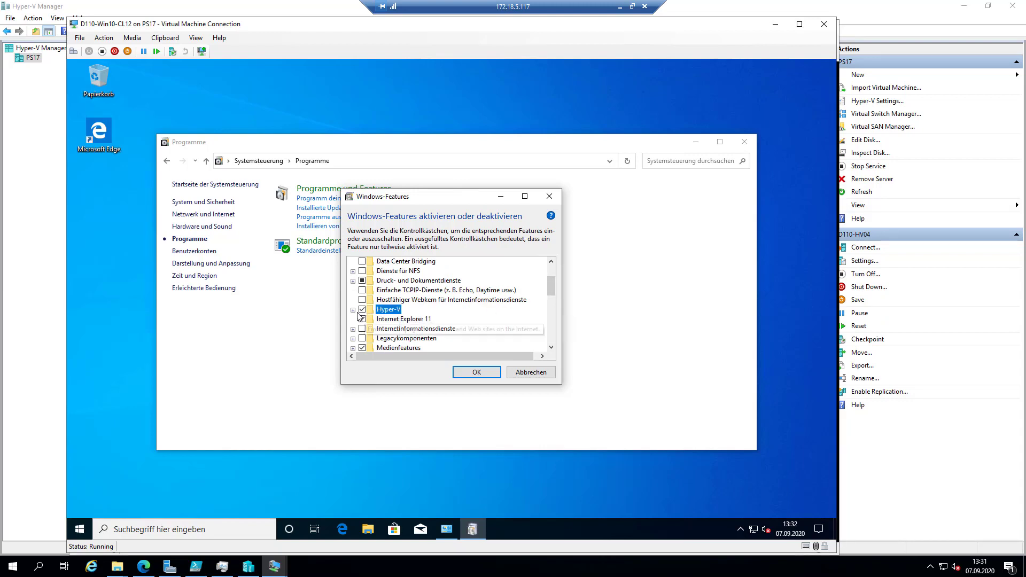
{"action": "left_click", "coordinate": [353, 310]}
{"action": "left_click", "coordinate": [362, 319]}
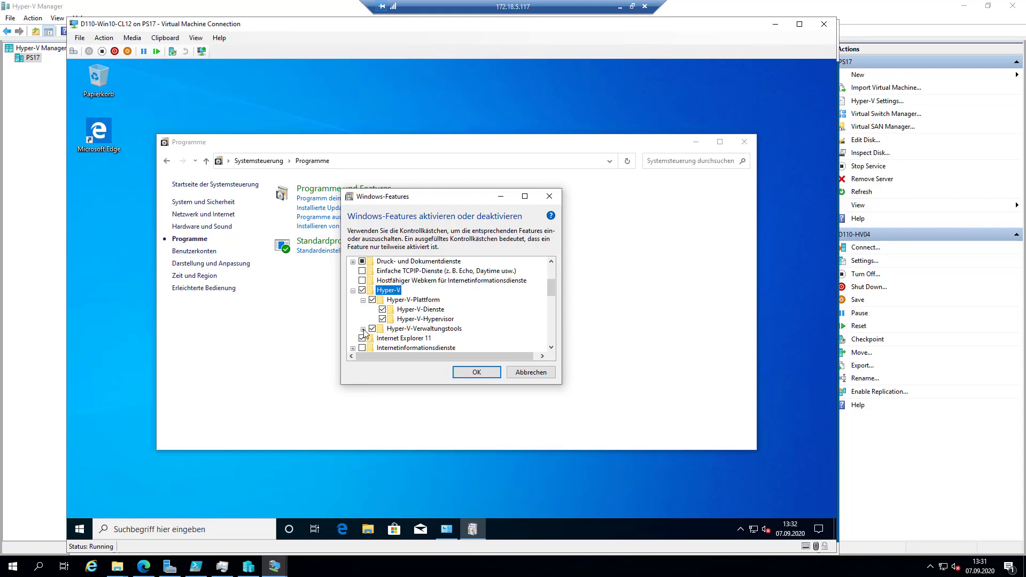
{"action": "left_click", "coordinate": [363, 329]}
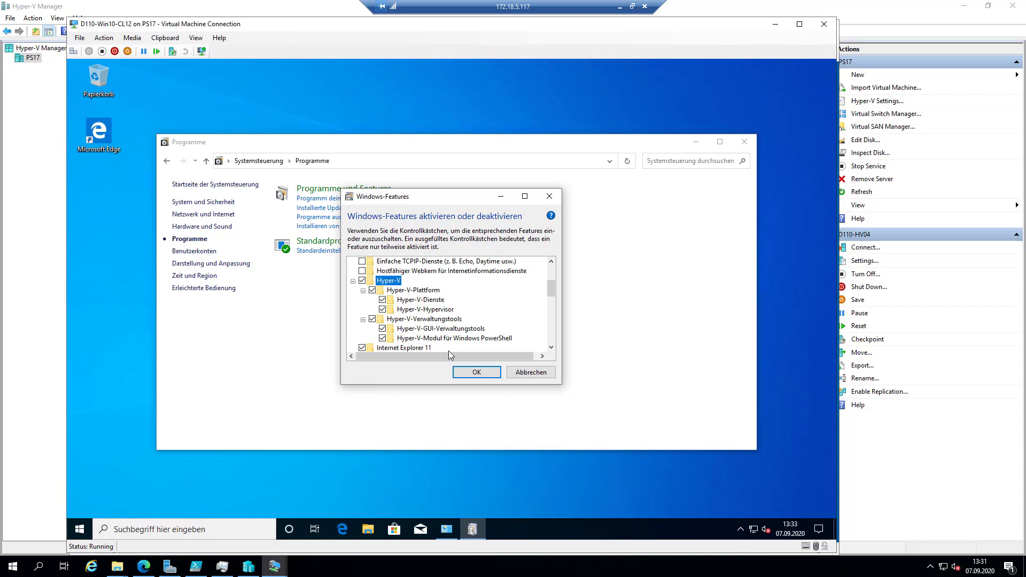
{"action": "left_click", "coordinate": [473, 372]}
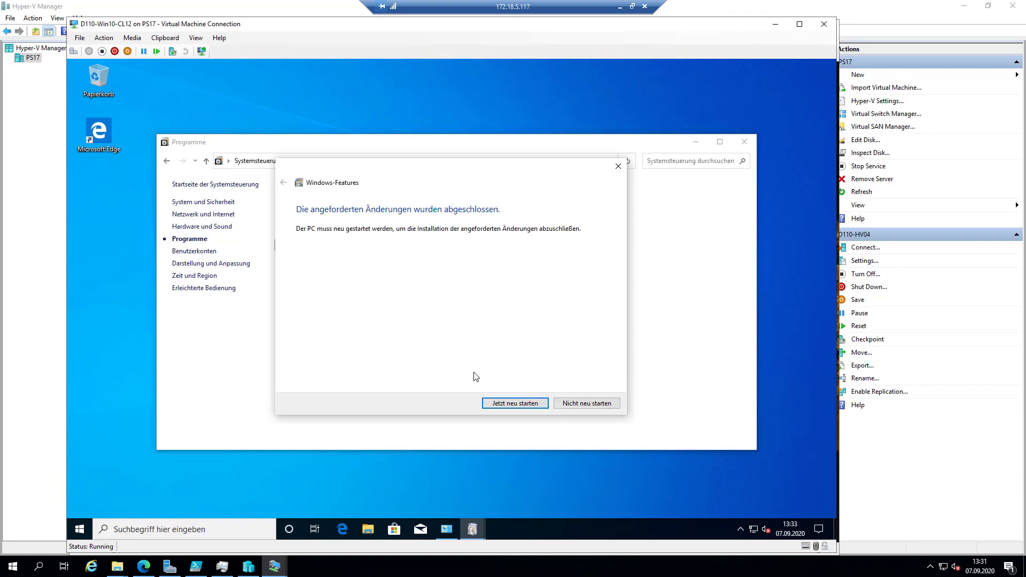
{"action": "left_click", "coordinate": [532, 405]}
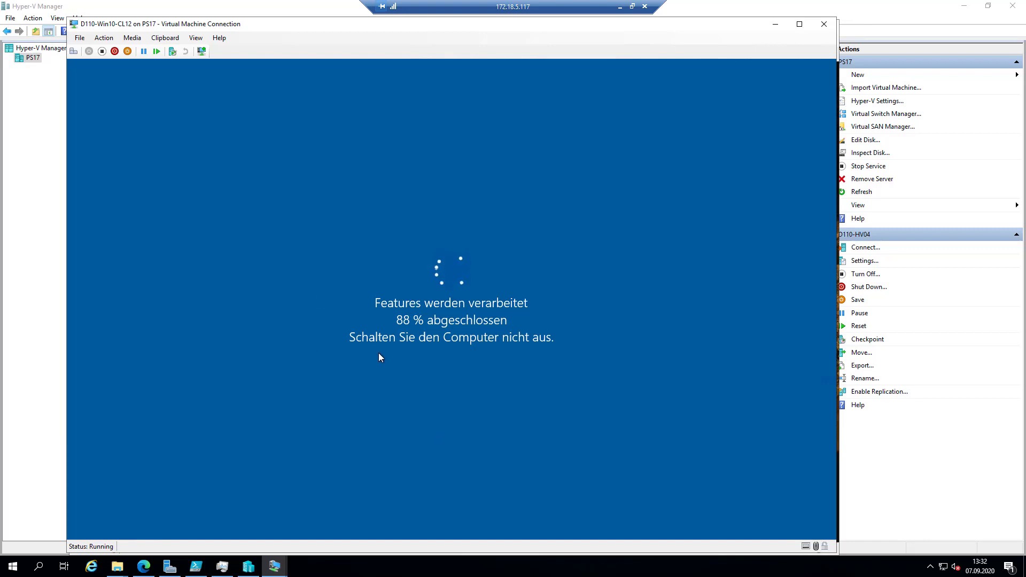
Sign in to the D110-HV04 virtual machine with the administrator account's password and close the role installation results.
{"action": "mouse_move", "coordinate": [277, 571]}
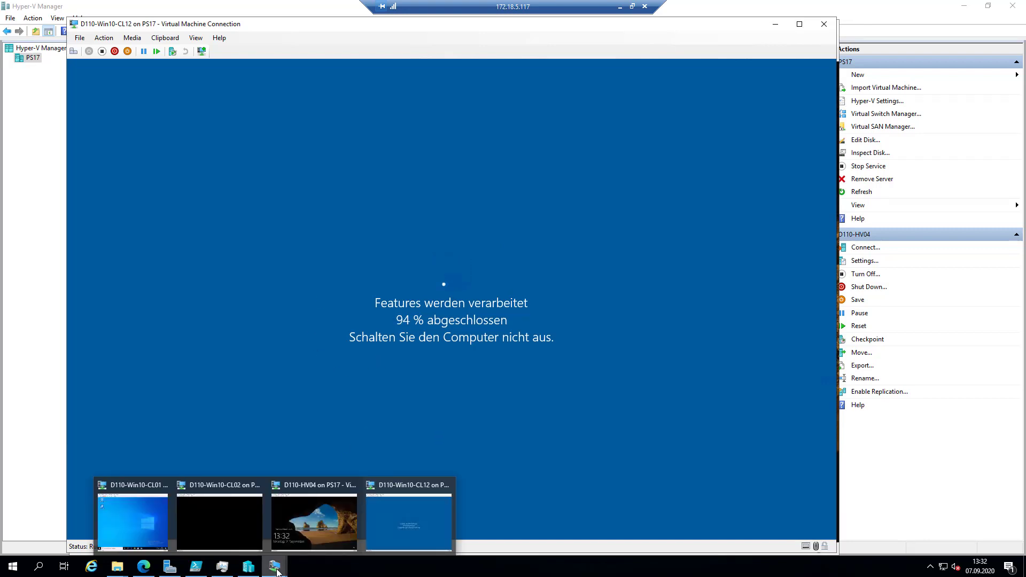
{"action": "left_click", "coordinate": [305, 524]}
{"action": "left_click", "coordinate": [77, 54]}
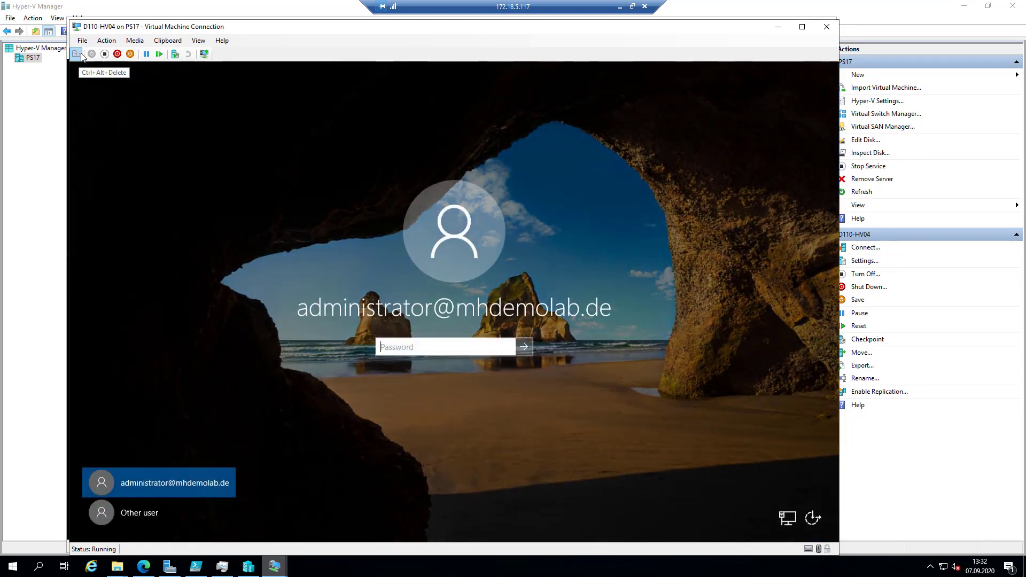
{"action": "type", "text": "••••••••"}
{"action": "key", "text": "Return"}
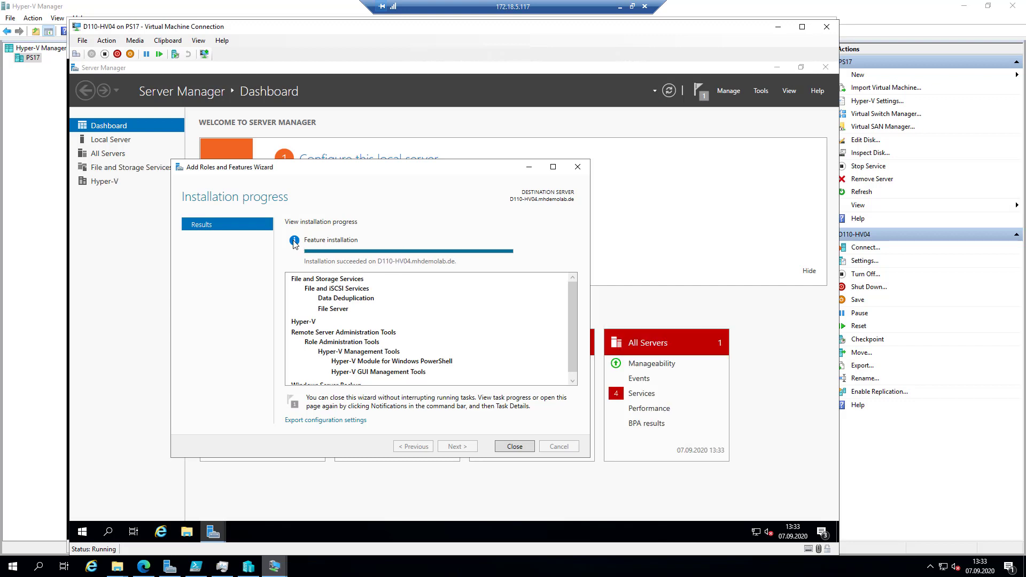
{"action": "left_click", "coordinate": [515, 446]}
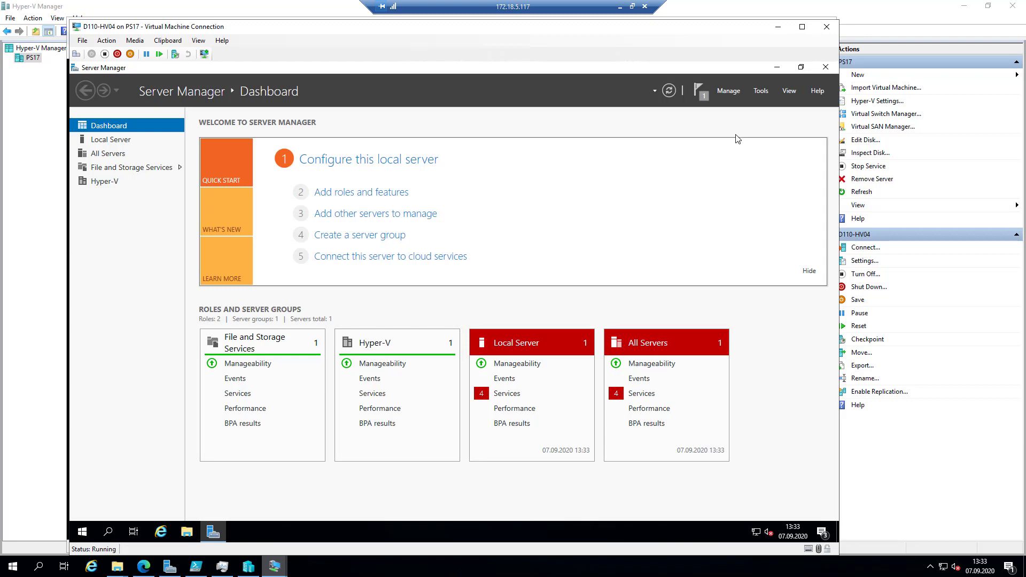
Open Hyper-V Manager inside D110-HV04, maximize it and select the D110-HV04 host.
{"action": "left_click", "coordinate": [759, 92]}
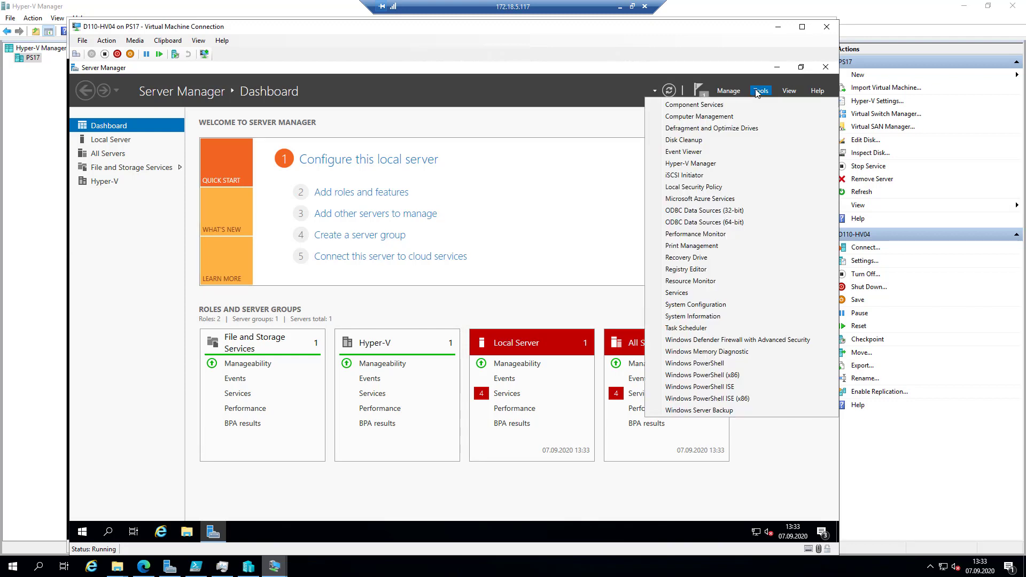
{"action": "left_click", "coordinate": [709, 164]}
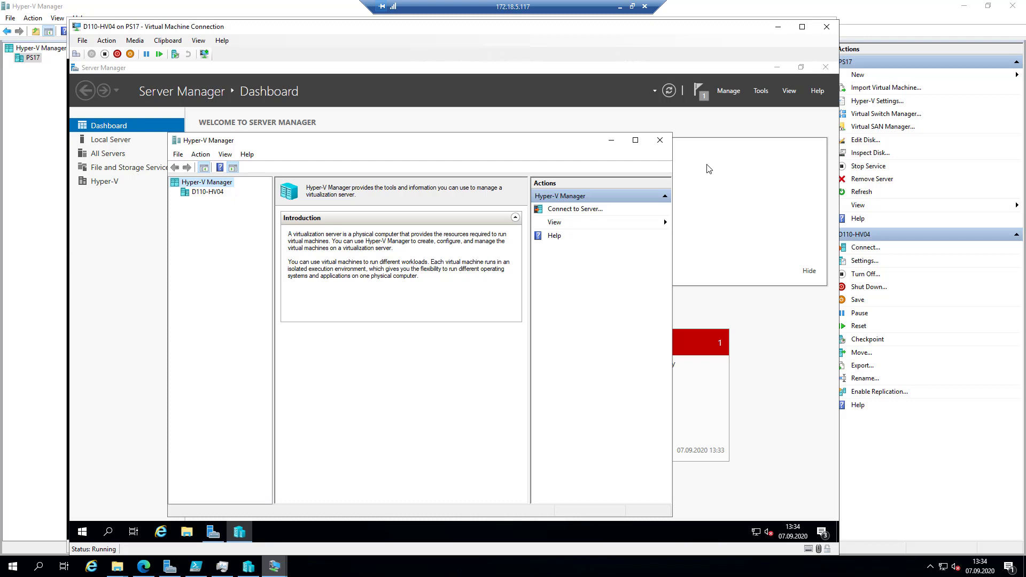
{"action": "double_click", "coordinate": [486, 146]}
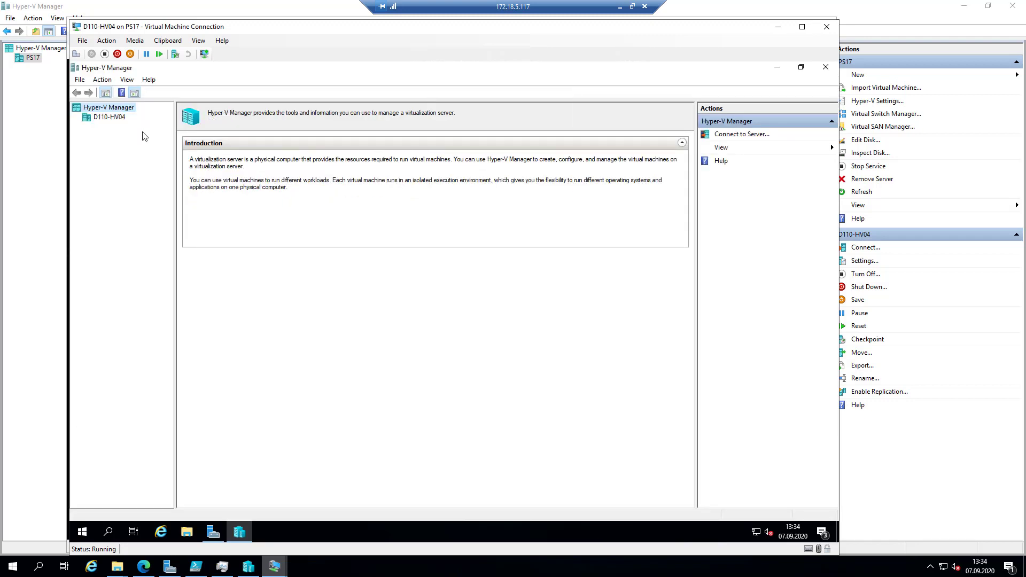
{"action": "left_click", "coordinate": [124, 119]}
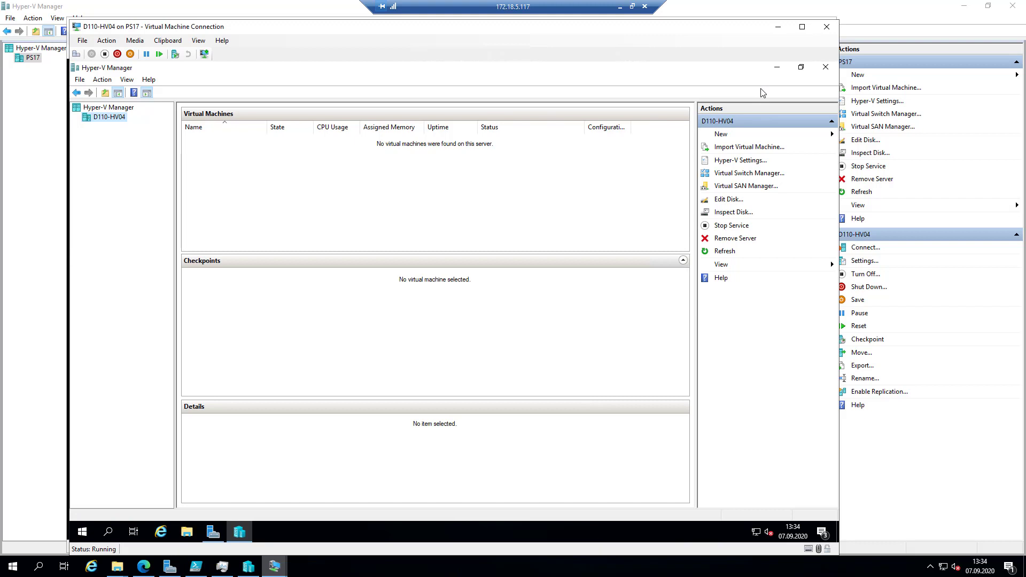
In the Hyper-V settings of D110-HV04, set the default folder for virtual hard disks to E:\VMs\.
{"action": "left_click", "coordinate": [746, 162]}
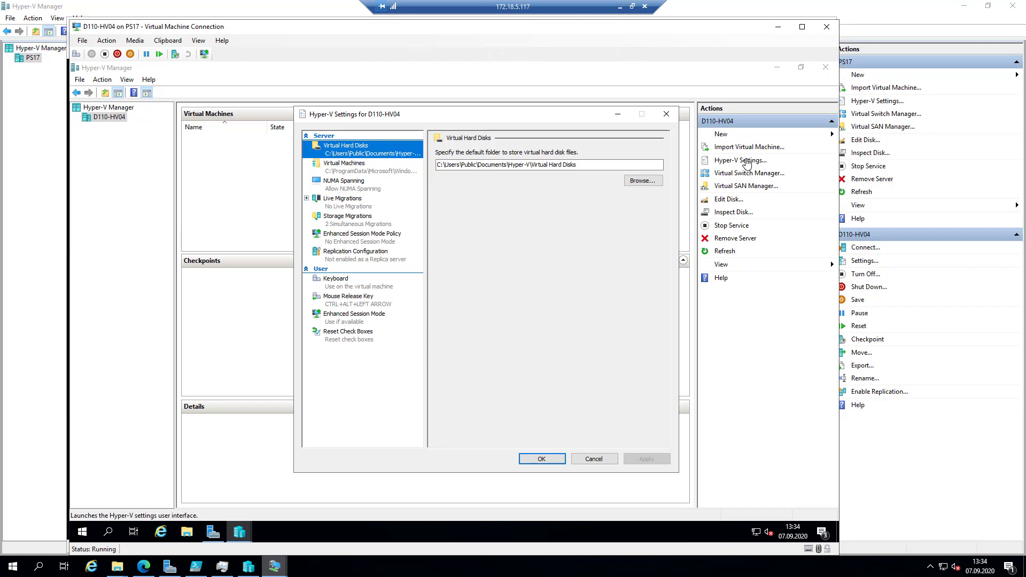
{"action": "left_click", "coordinate": [643, 181]}
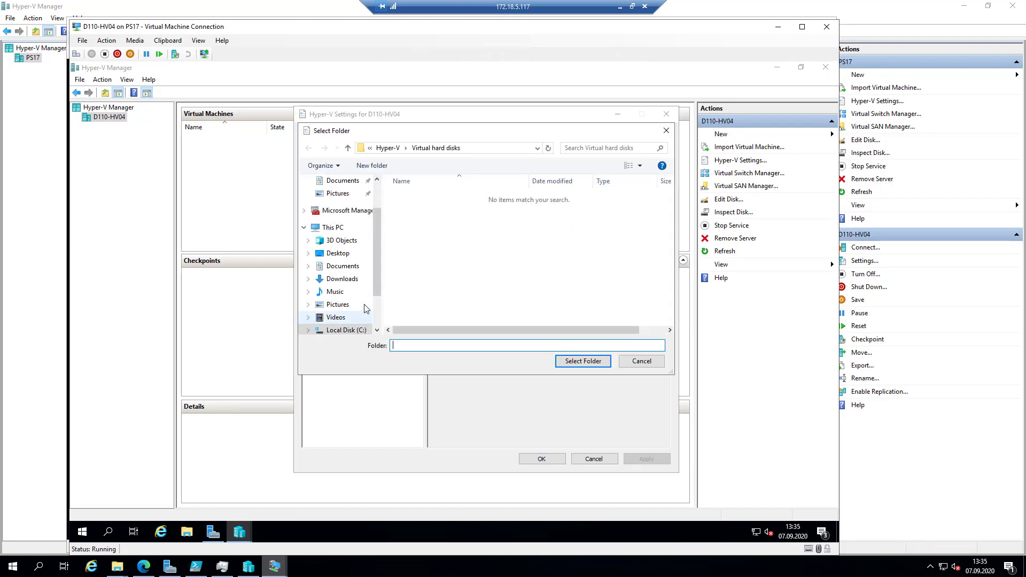
{"action": "scroll", "coordinate": [373, 288], "scroll_direction": "down", "scroll_amount": 2}
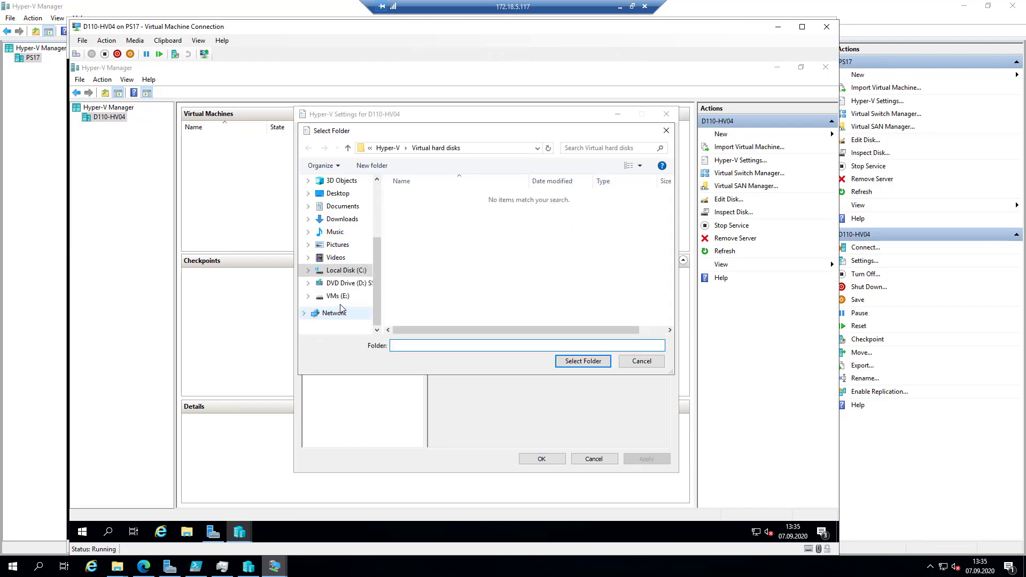
{"action": "left_click", "coordinate": [337, 296]}
{"action": "double_click", "coordinate": [410, 208]}
{"action": "left_click", "coordinate": [583, 362]}
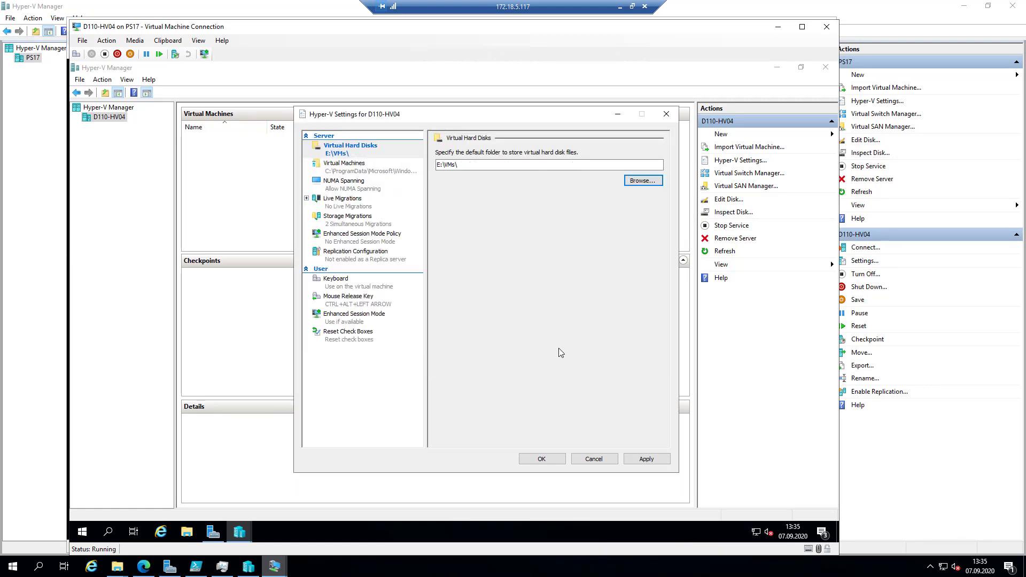
Set the default folder for virtual machine configuration files to E:\VMs\, apply the settings and review both storage paths.
{"action": "left_click", "coordinate": [359, 164]}
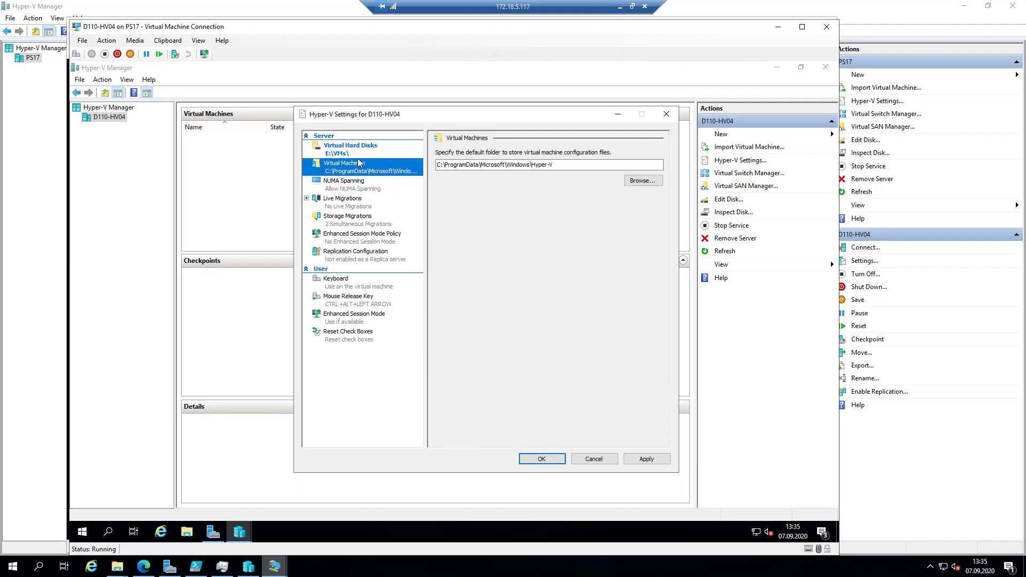
{"action": "left_click", "coordinate": [642, 181]}
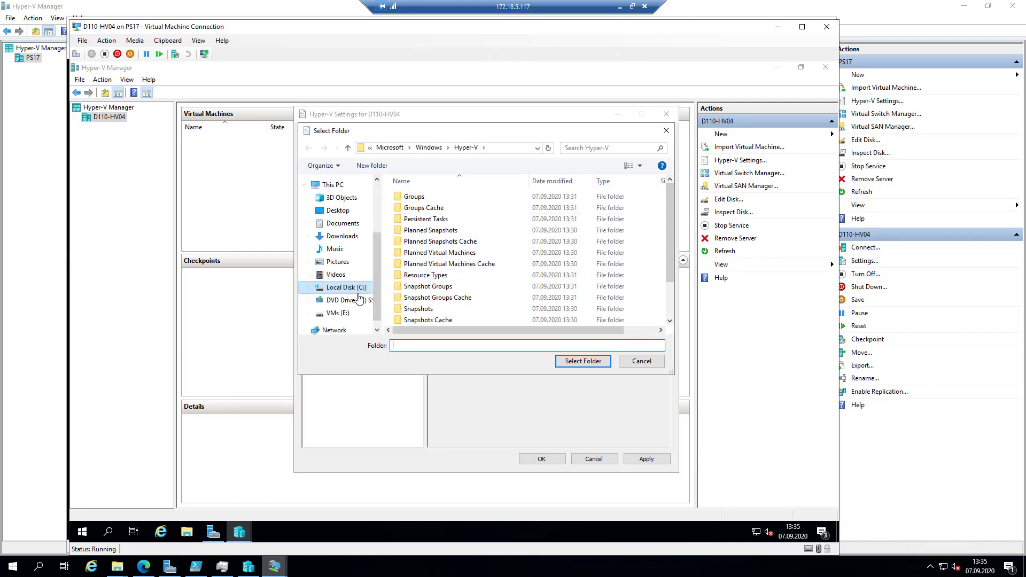
{"action": "left_click", "coordinate": [342, 313]}
{"action": "double_click", "coordinate": [425, 208]}
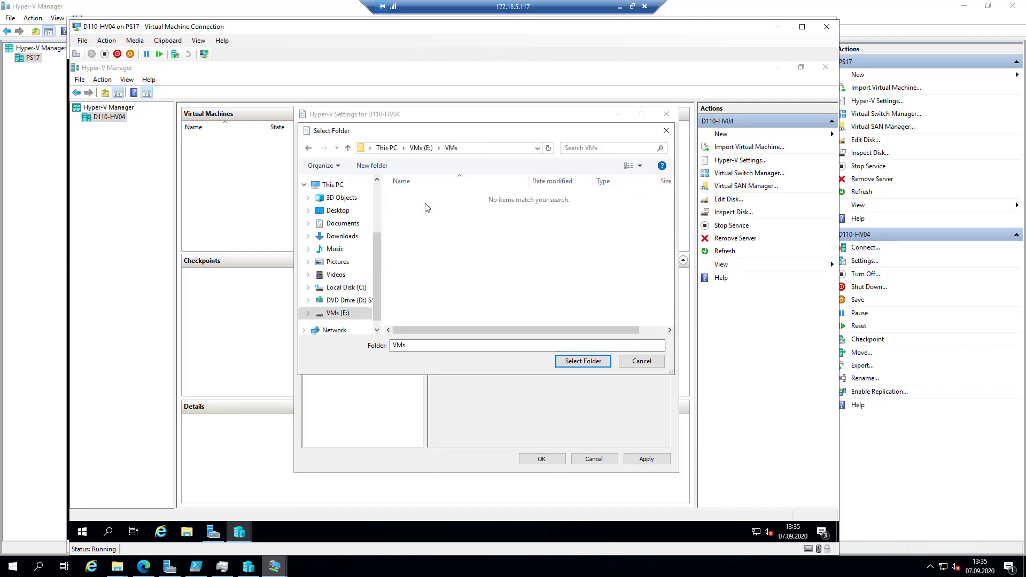
{"action": "left_click", "coordinate": [576, 361]}
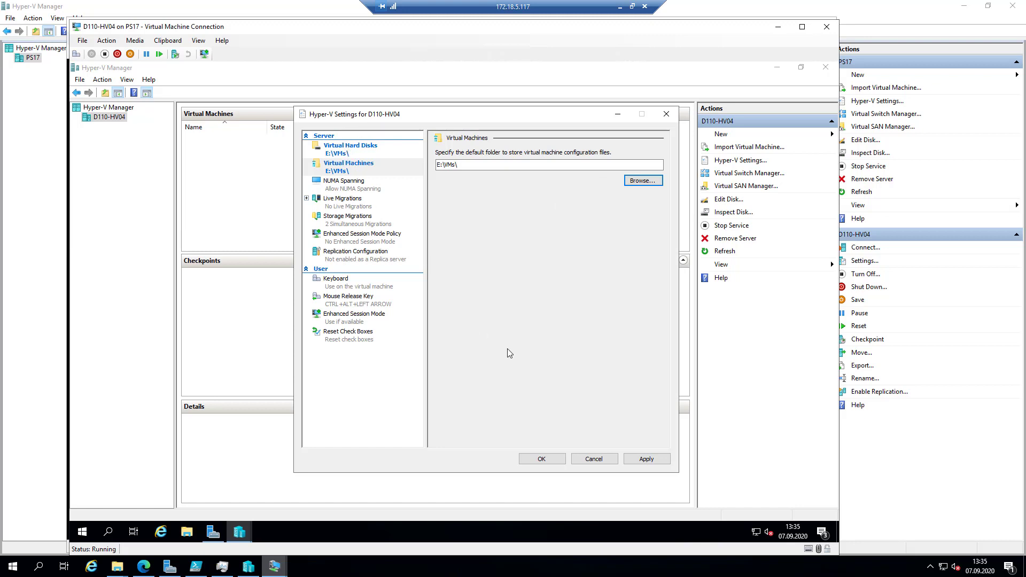
{"action": "left_click", "coordinate": [656, 459]}
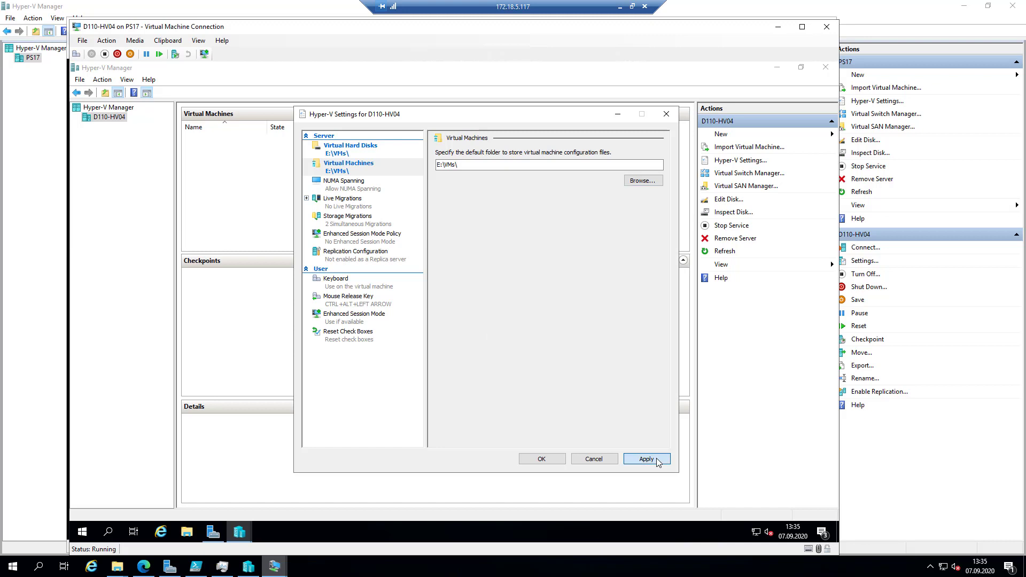
{"action": "left_click", "coordinate": [374, 150]}
{"action": "left_click", "coordinate": [372, 169]}
{"action": "left_click", "coordinate": [373, 152]}
{"action": "left_click", "coordinate": [370, 162]}
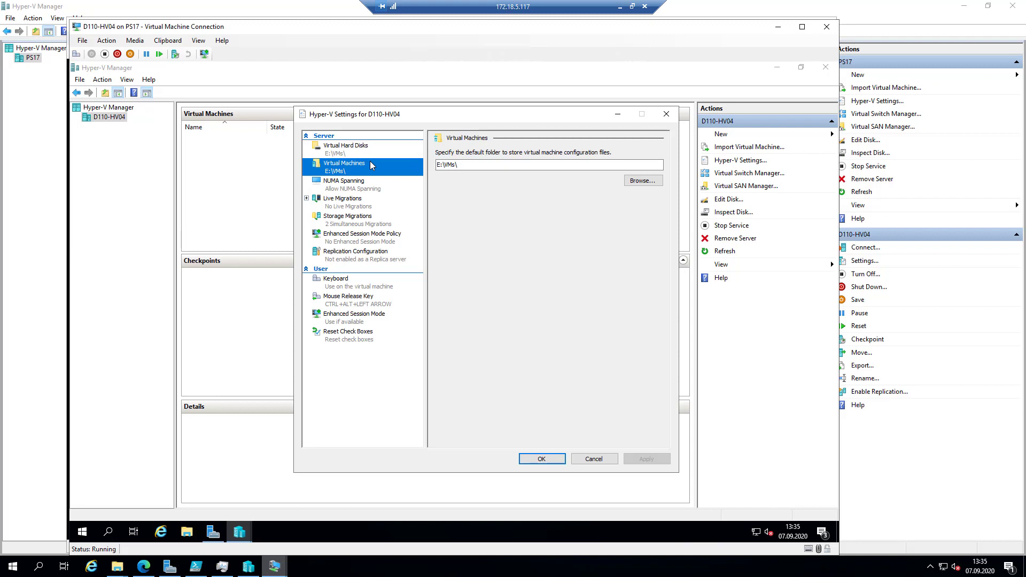
Allow enhanced session mode in the server policy and disable the use of enhanced session mode in the user settings.
{"action": "left_click", "coordinate": [379, 240]}
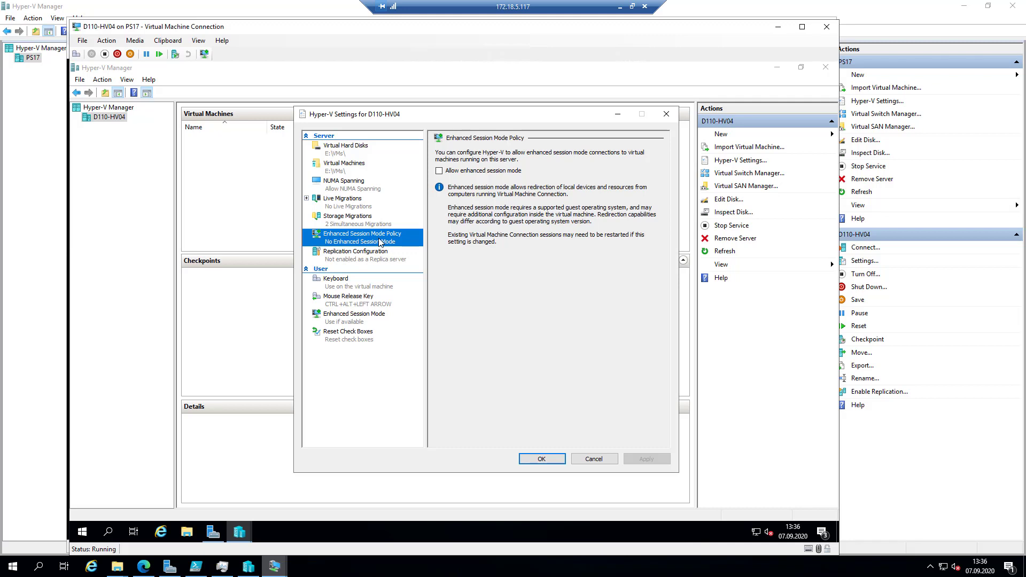
{"action": "left_click", "coordinate": [439, 170]}
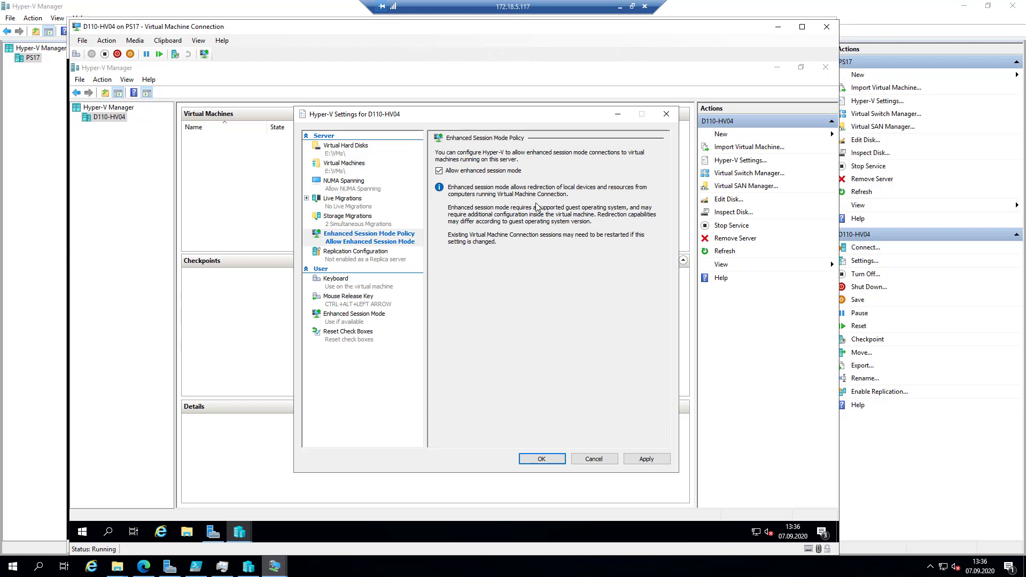
{"action": "left_click", "coordinate": [352, 319]}
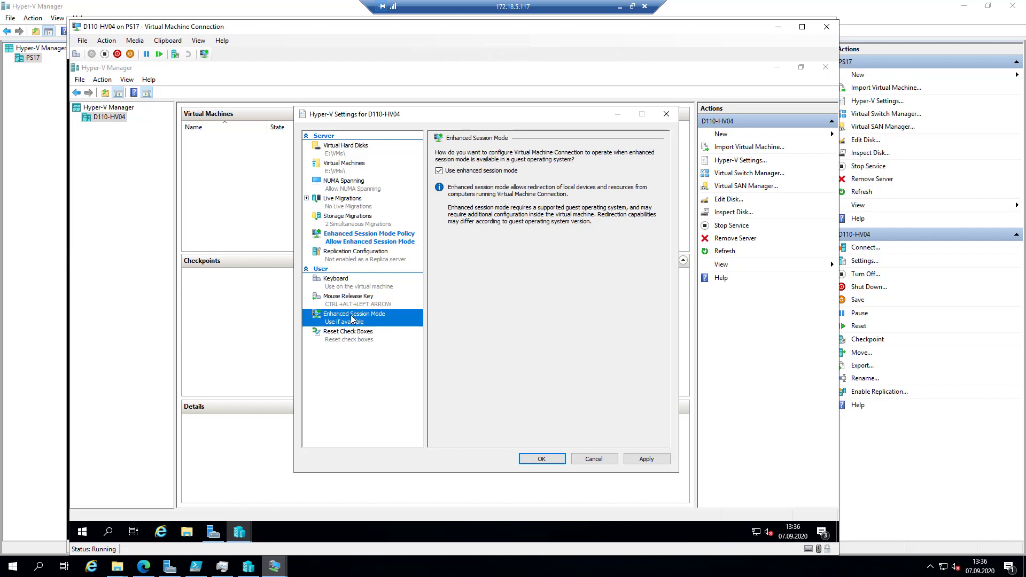
{"action": "left_click", "coordinate": [439, 171]}
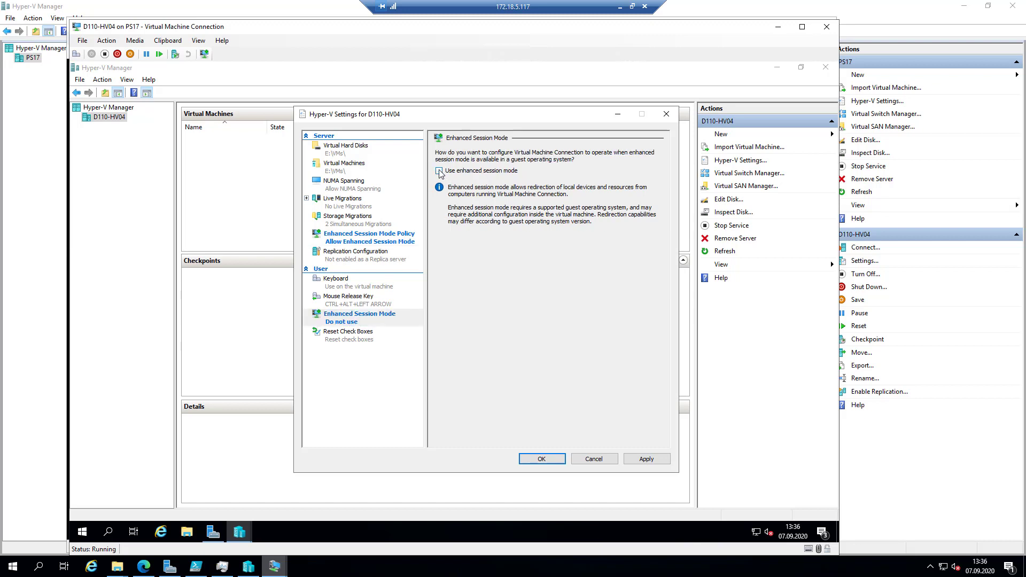
{"action": "left_click", "coordinate": [541, 568]}
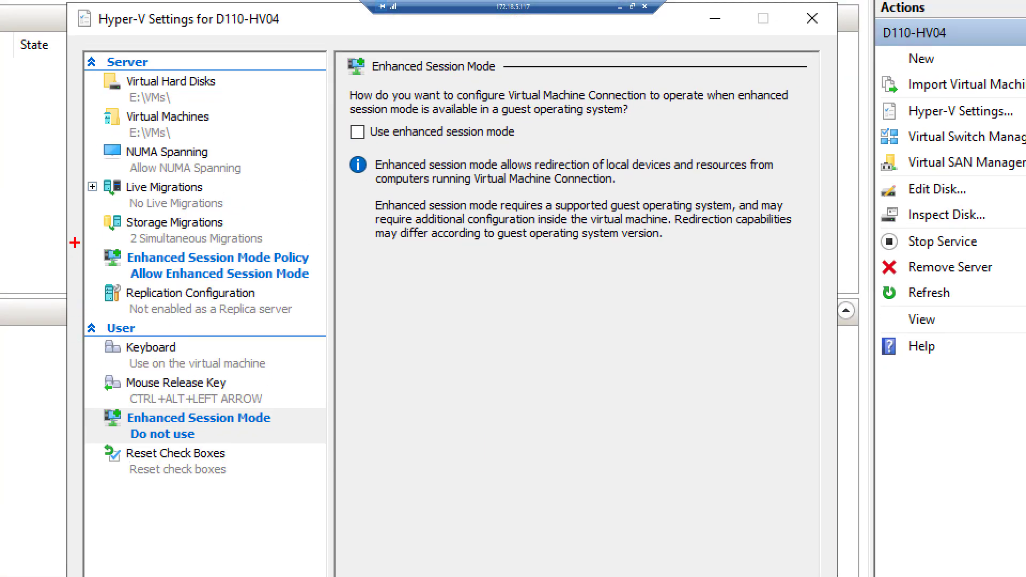
{"action": "left_click_drag", "start_coordinate": [97, 243], "coordinate": [323, 287]}
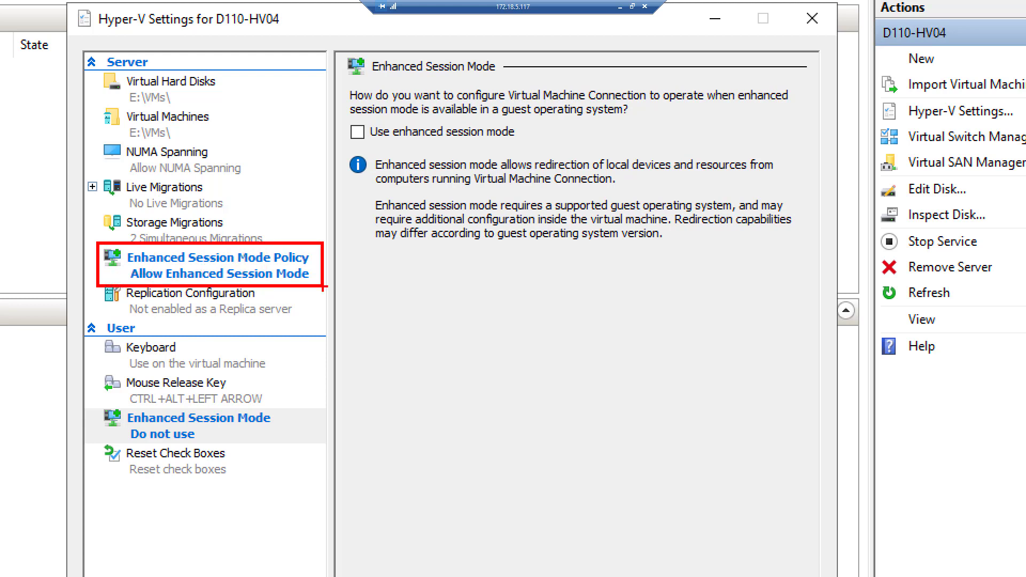
{"action": "mouse_move", "coordinate": [97, 406]}
{"action": "left_mouse_down"}
{"action": "mouse_move", "coordinate": [186, 438]}
{"action": "mouse_move", "coordinate": [323, 443]}
{"action": "left_mouse_up"}
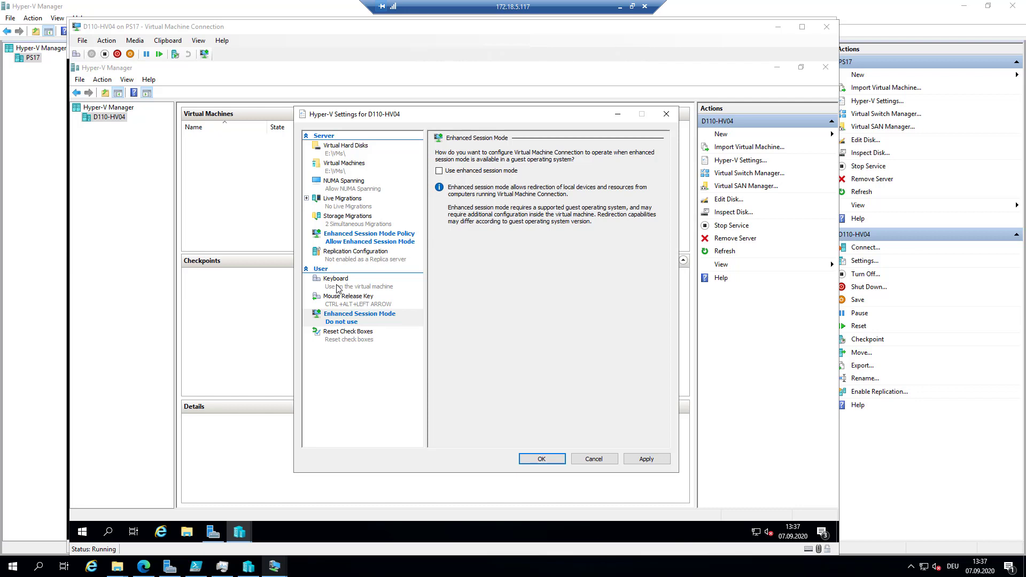
Review NUMA spanning, and enable incoming and outgoing live migrations on D110-HV04 using any available network.
{"action": "left_click", "coordinate": [359, 190]}
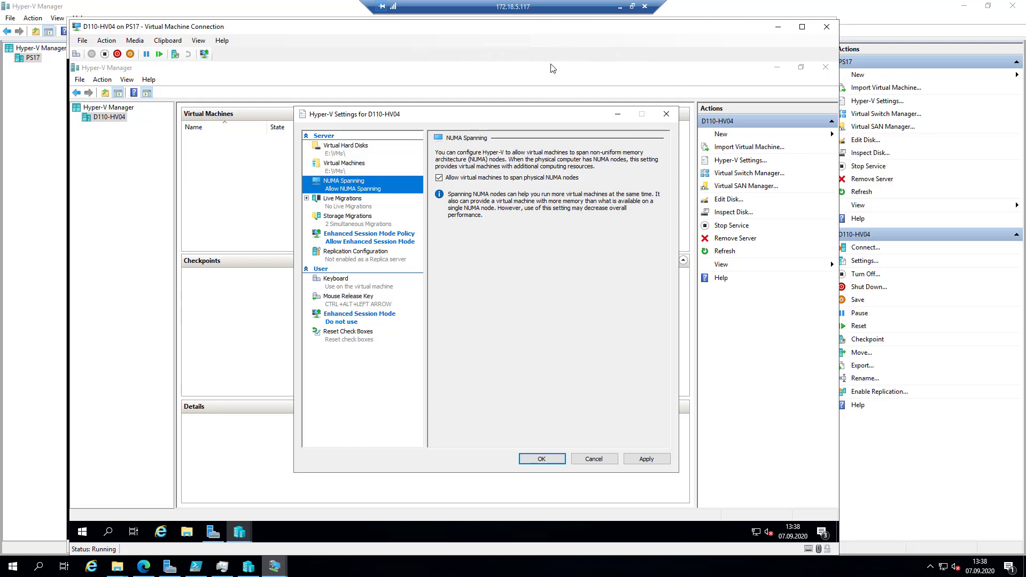
{"action": "left_click", "coordinate": [345, 210]}
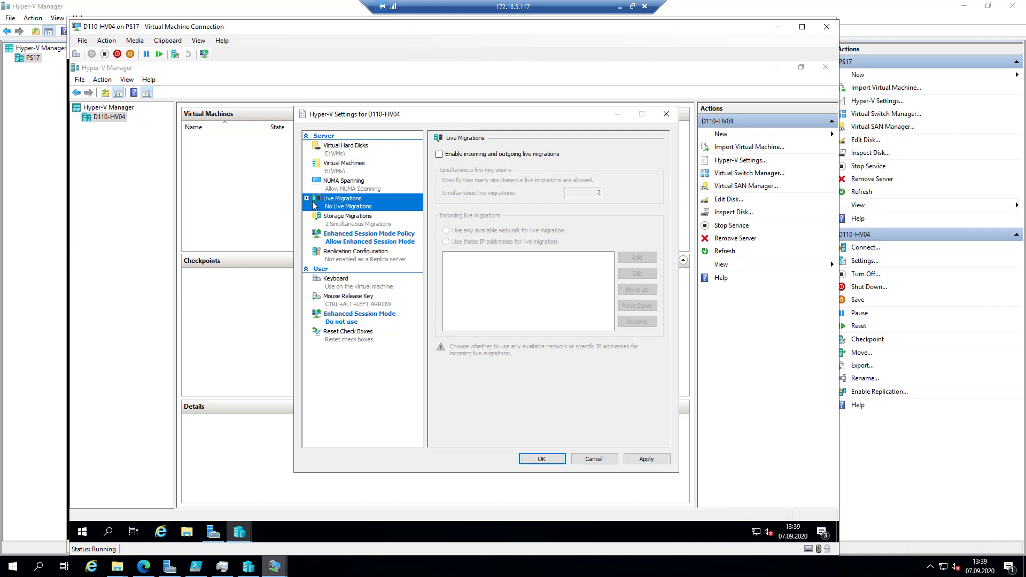
{"action": "left_click", "coordinate": [439, 155]}
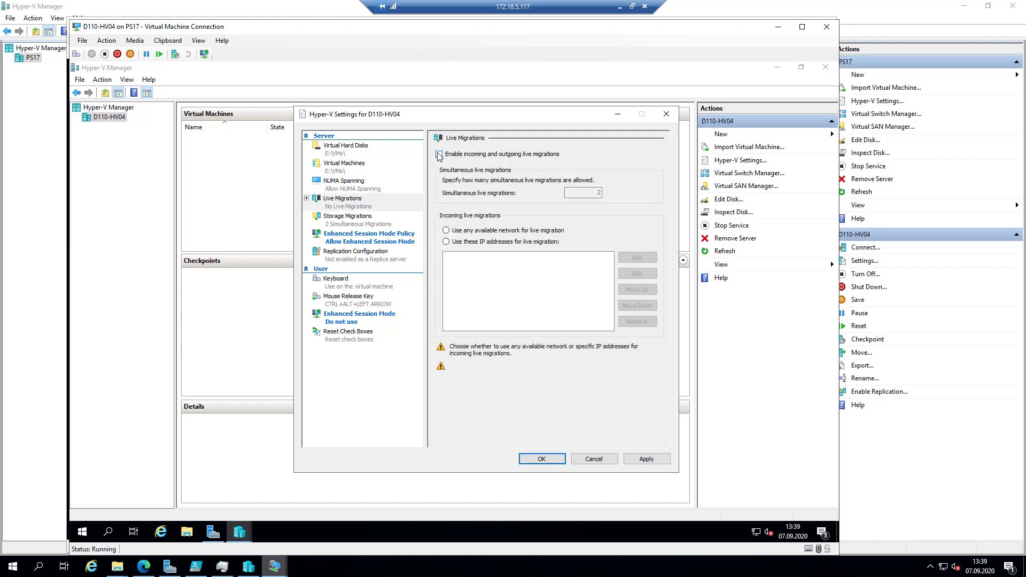
{"action": "left_click", "coordinate": [483, 229]}
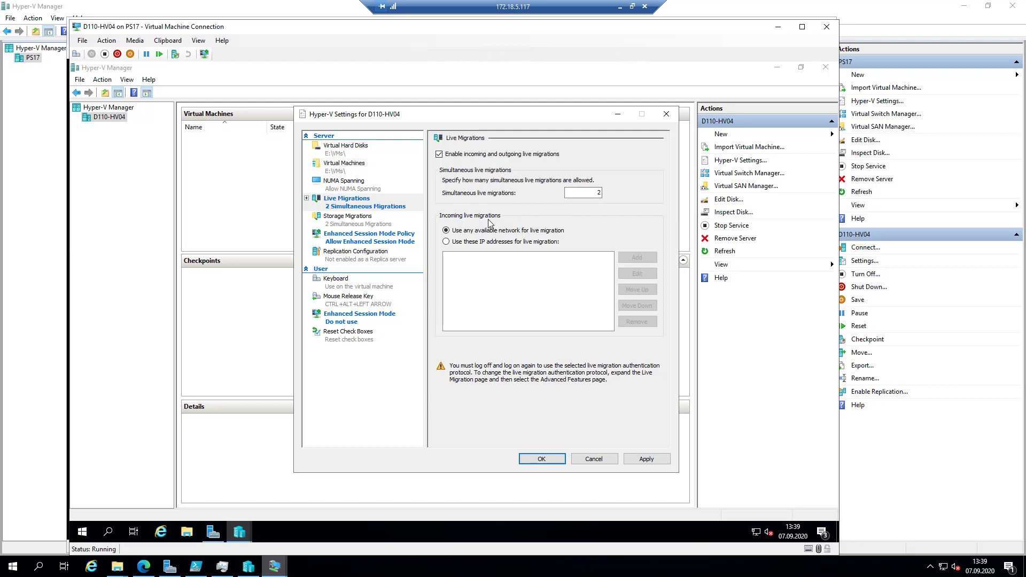
Review the simultaneous storage migrations limit, recheck the live migration options and save the Hyper-V settings.
{"action": "left_click", "coordinate": [358, 220]}
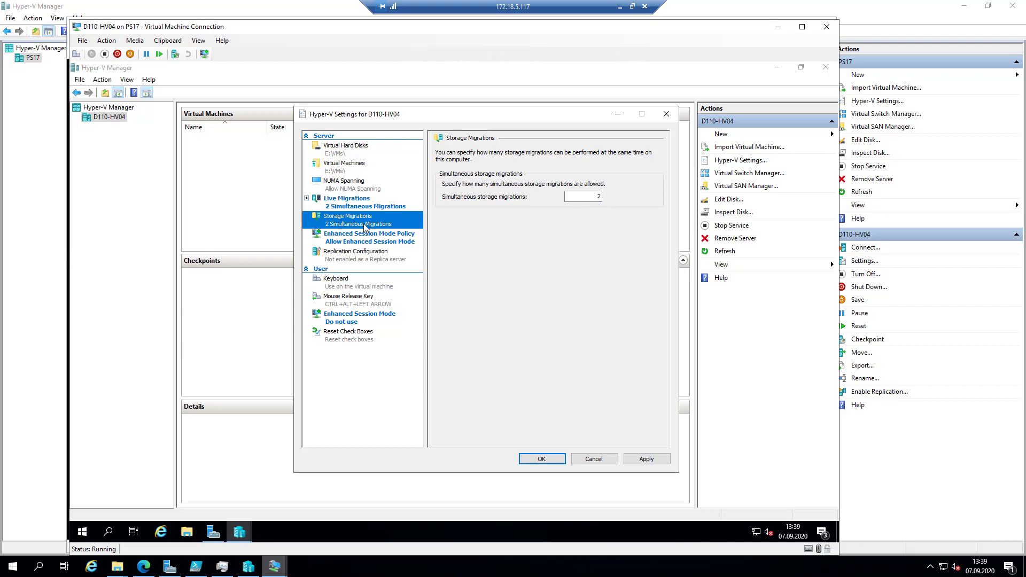
{"action": "left_click", "coordinate": [352, 208]}
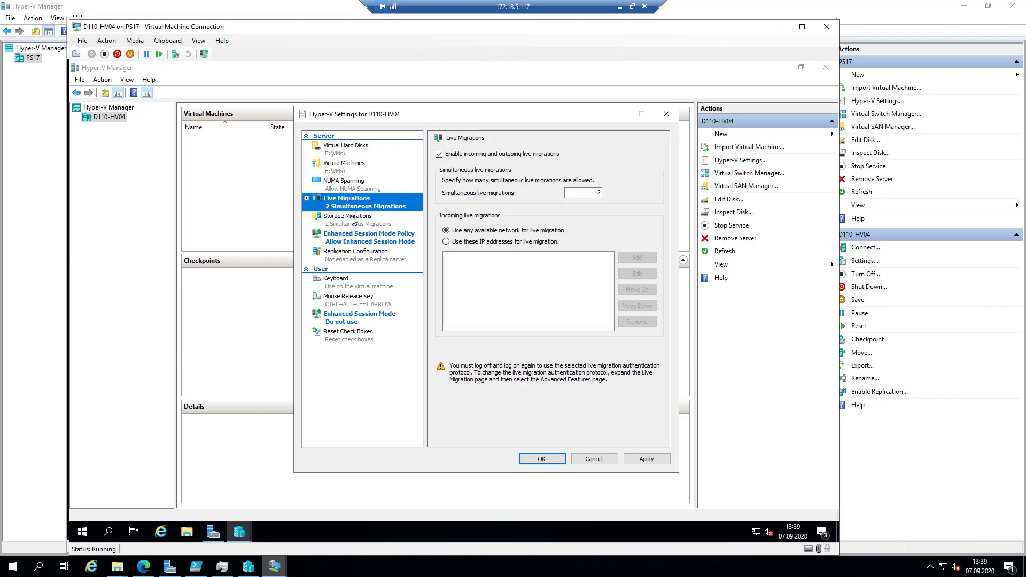
{"action": "left_click", "coordinate": [352, 219]}
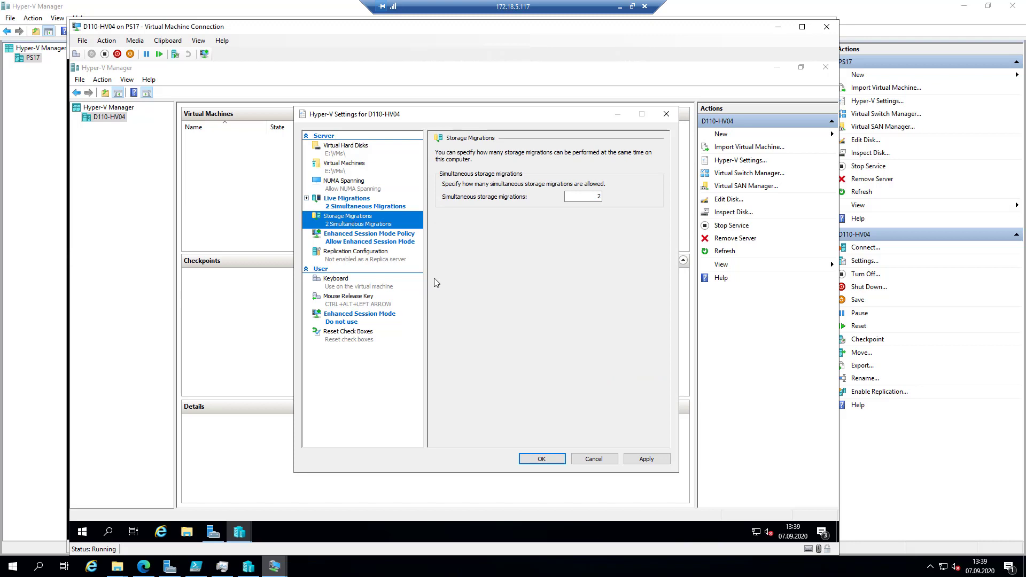
{"action": "left_click", "coordinate": [541, 459]}
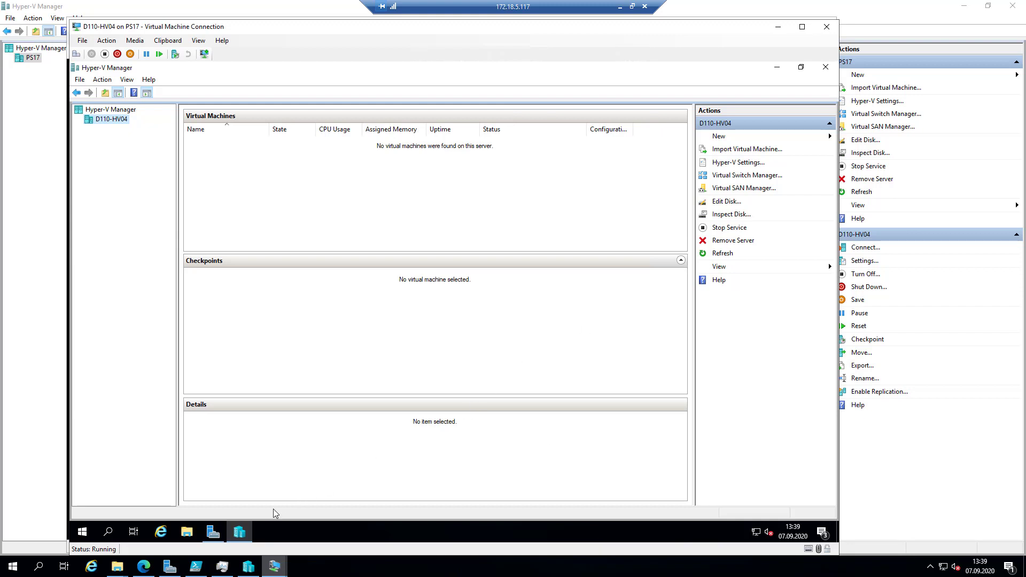
Switch to Server Manager on D110-HV04 and show the volumes under File and Storage Services.
{"action": "mouse_move", "coordinate": [213, 533]}
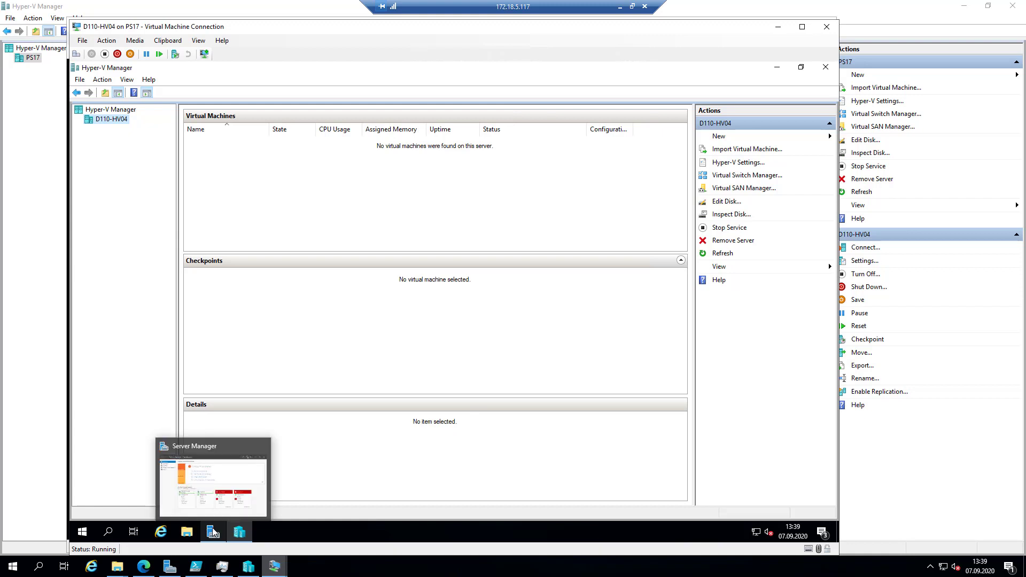
{"action": "left_click", "coordinate": [206, 497]}
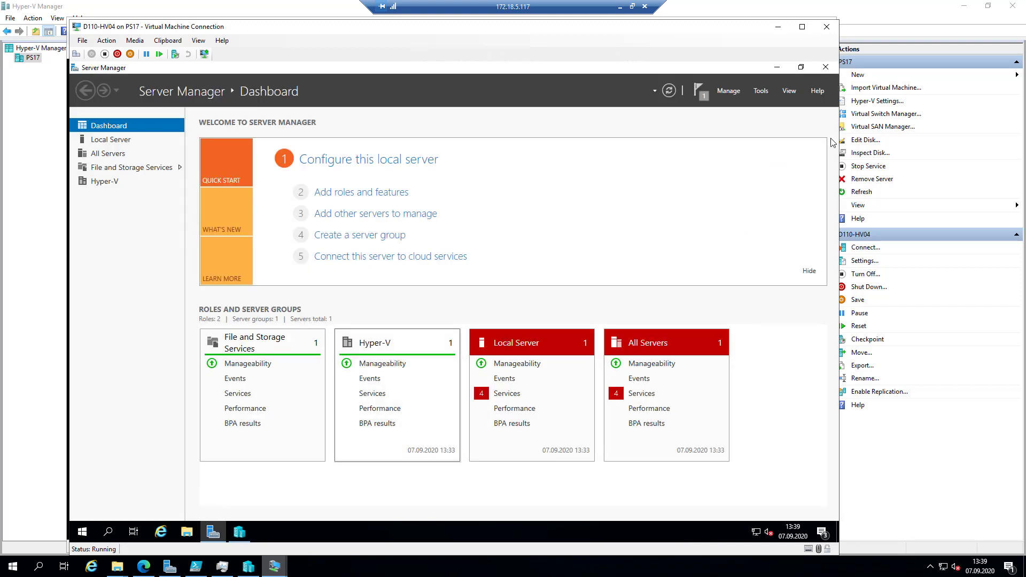
{"action": "left_click", "coordinate": [96, 168]}
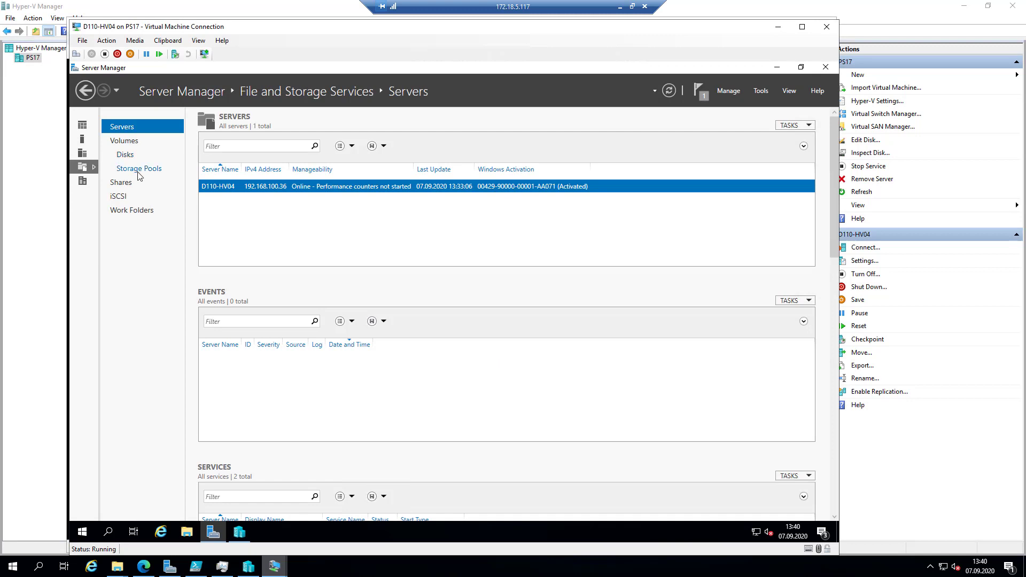
{"action": "left_click", "coordinate": [129, 142]}
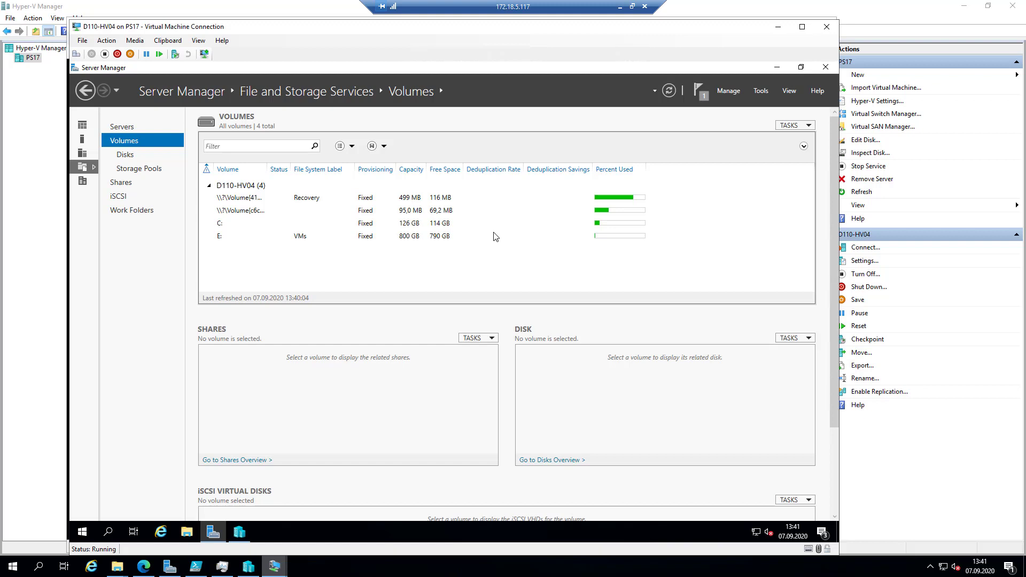
Open File Explorer on D110-HV04 and show the contents of the VMs (E:) drive.
{"action": "left_click", "coordinate": [351, 529]}
{"action": "left_click", "coordinate": [187, 534]}
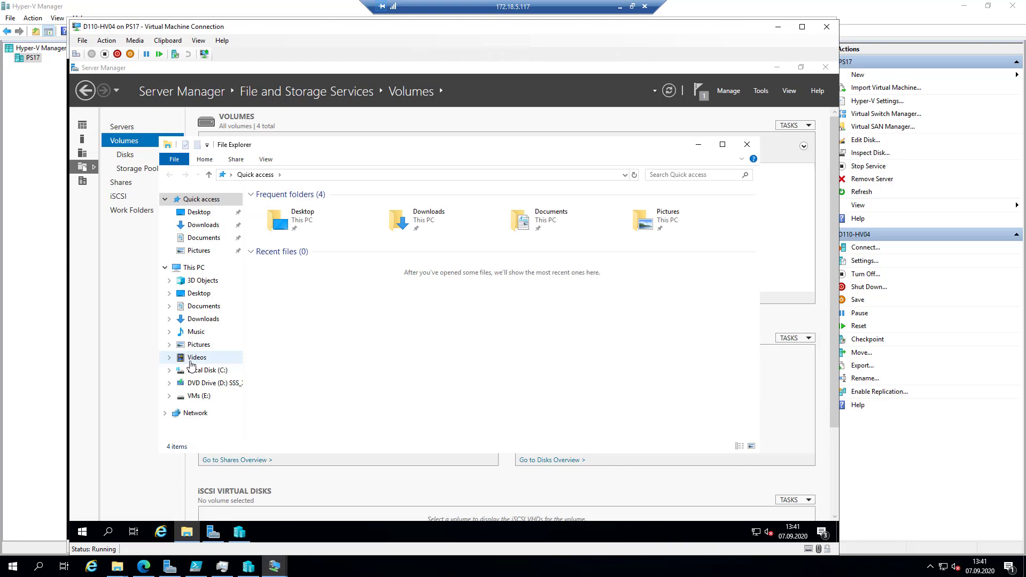
{"action": "left_click", "coordinate": [194, 269]}
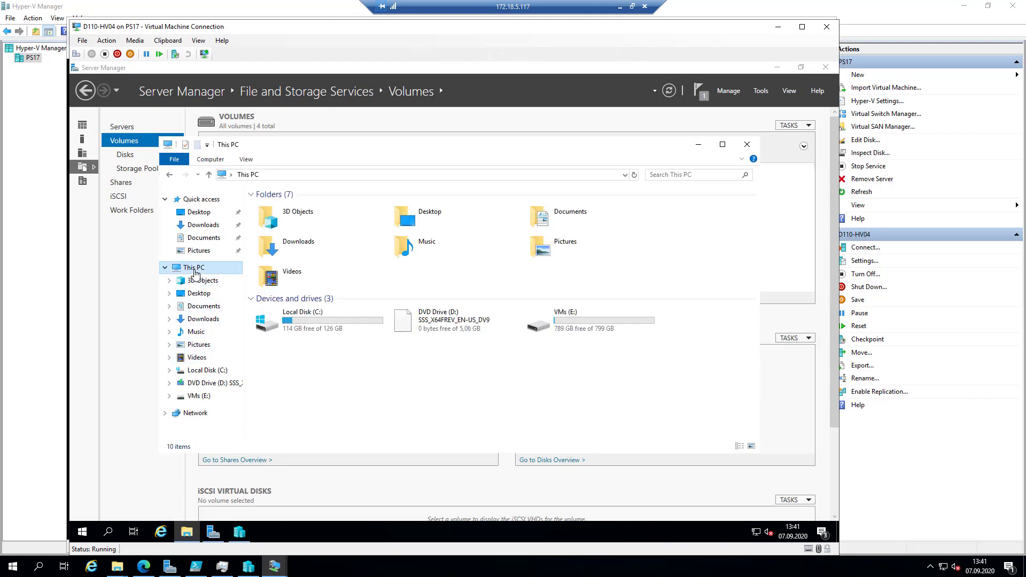
{"action": "double_click", "coordinate": [571, 327]}
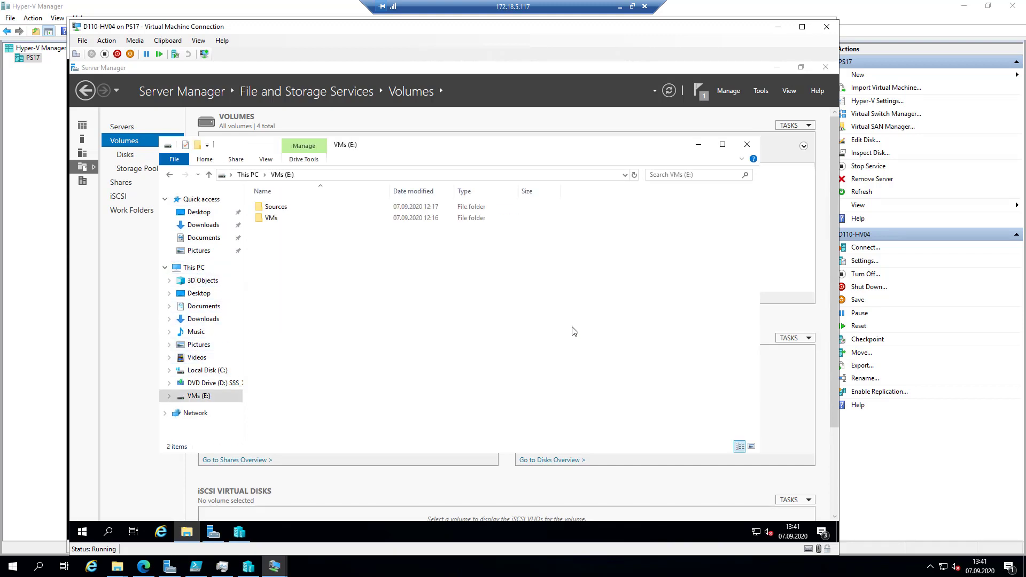
Examine the security permissions of SYSTEM, Administrators and Users on the E:\VMs folder, and close its properties without changing anything.
{"action": "right_click", "coordinate": [278, 219]}
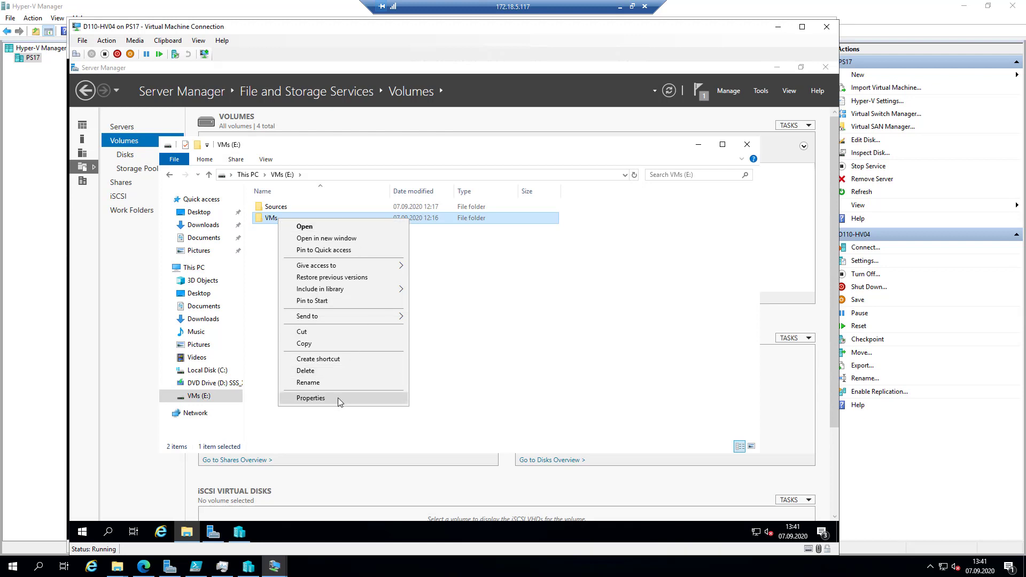
{"action": "left_click", "coordinate": [337, 398]}
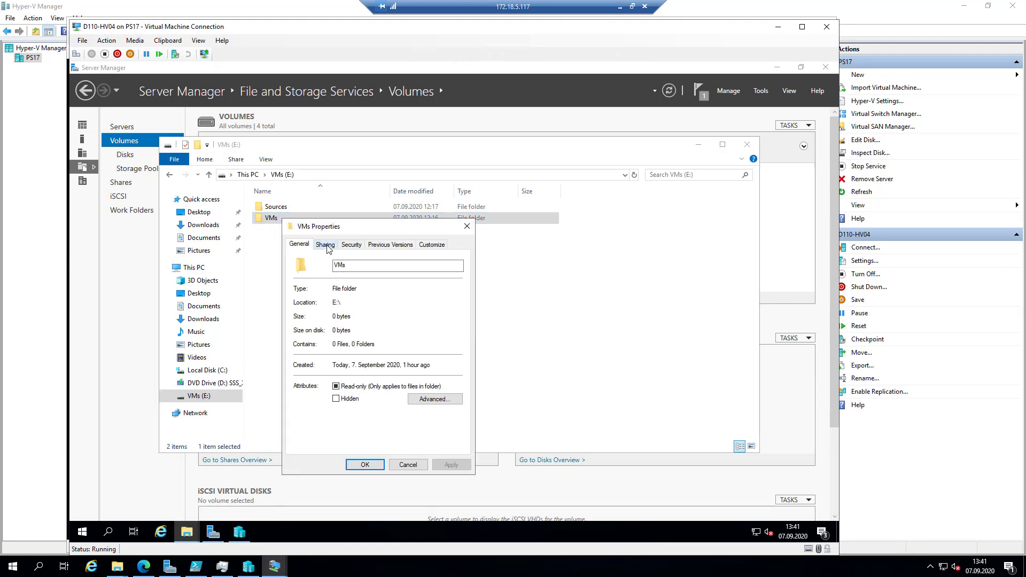
{"action": "left_click", "coordinate": [352, 245]}
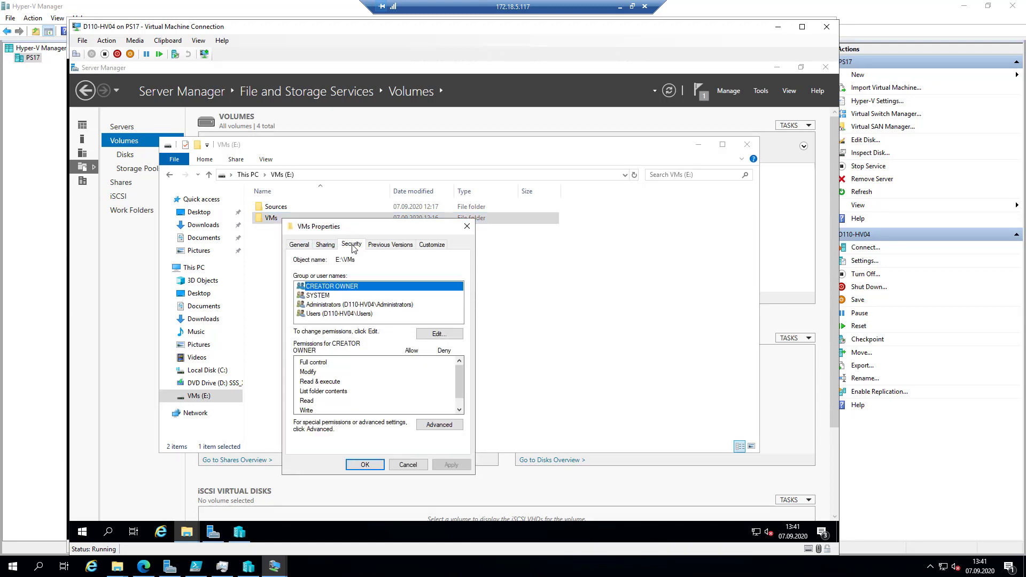
{"action": "left_click", "coordinate": [436, 335]}
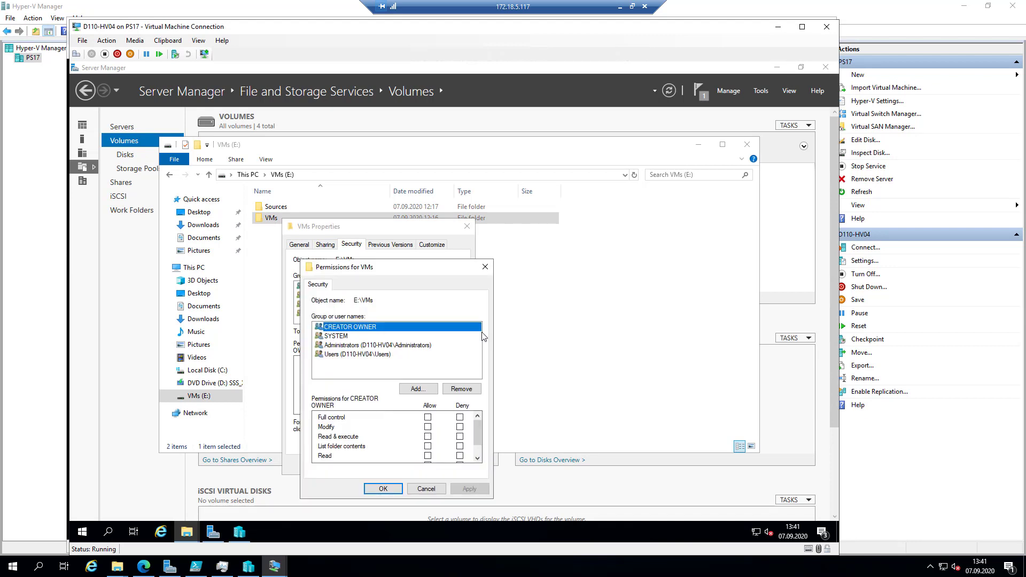
{"action": "left_click", "coordinate": [404, 337]}
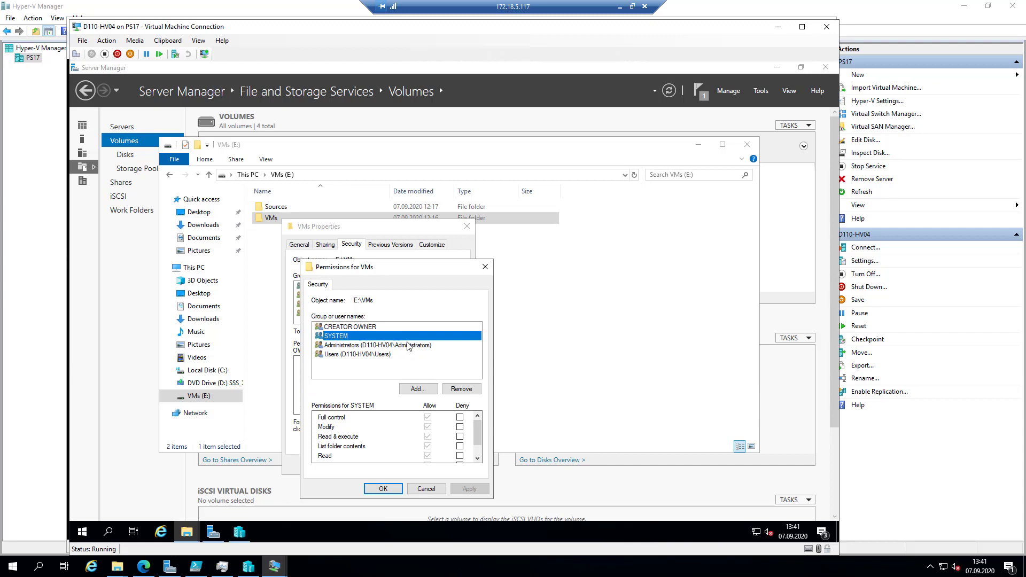
{"action": "left_click", "coordinate": [407, 346]}
{"action": "left_click", "coordinate": [399, 356]}
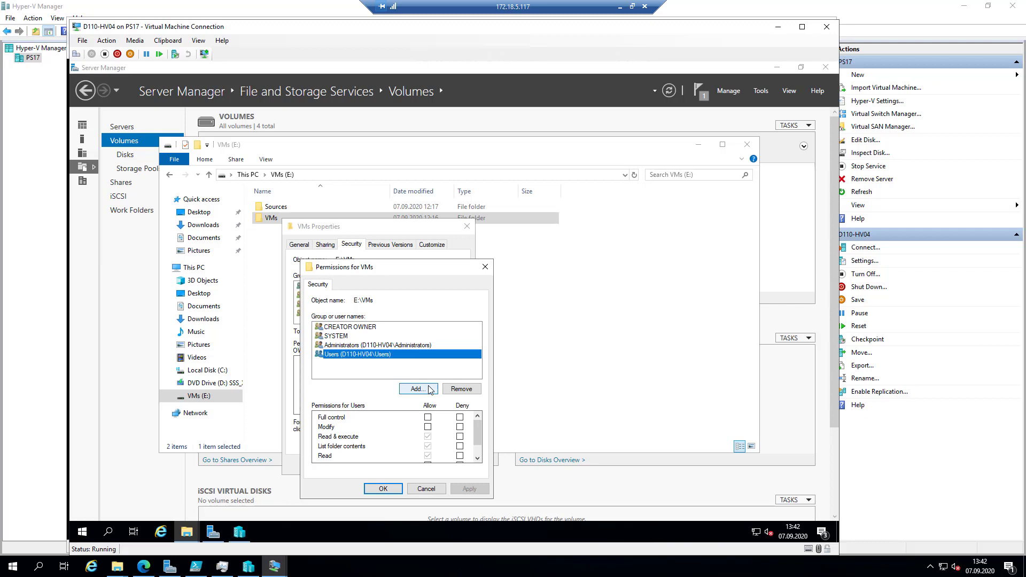
{"action": "left_click", "coordinate": [426, 488]}
{"action": "left_click", "coordinate": [407, 465]}
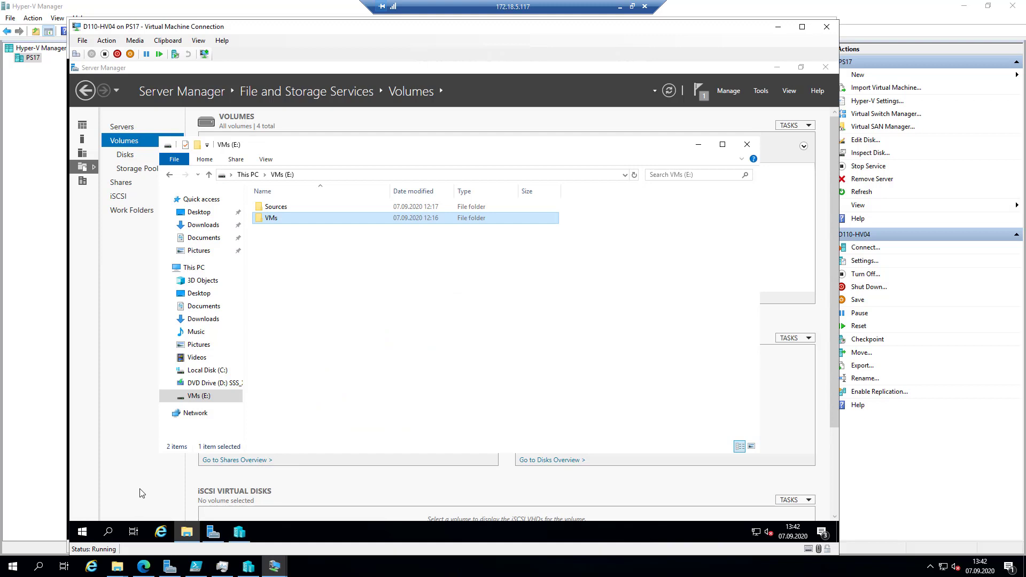
Switch back to Hyper-V Manager inside D110-HV04.
{"action": "left_click", "coordinate": [356, 529]}
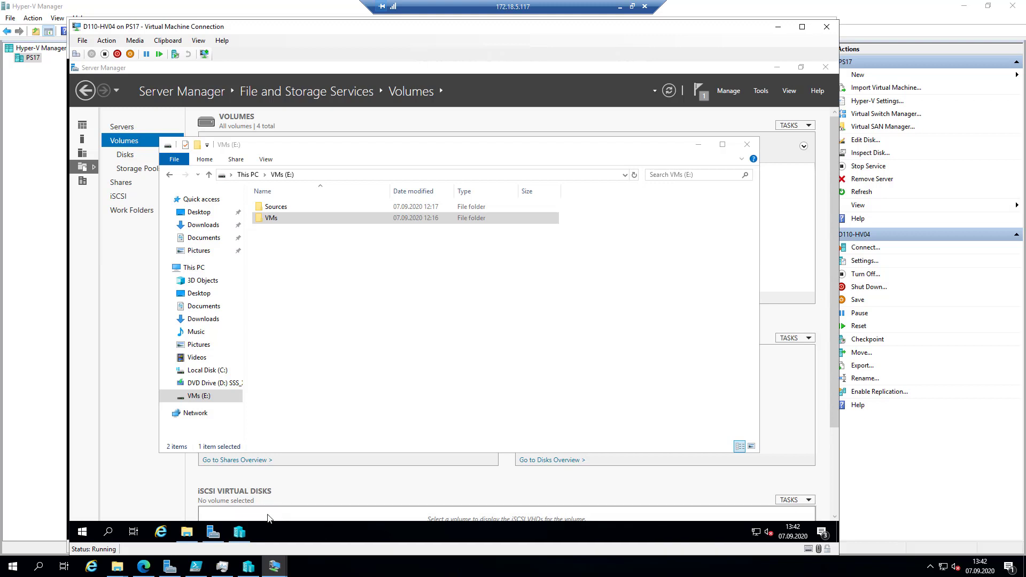
{"action": "mouse_move", "coordinate": [212, 534]}
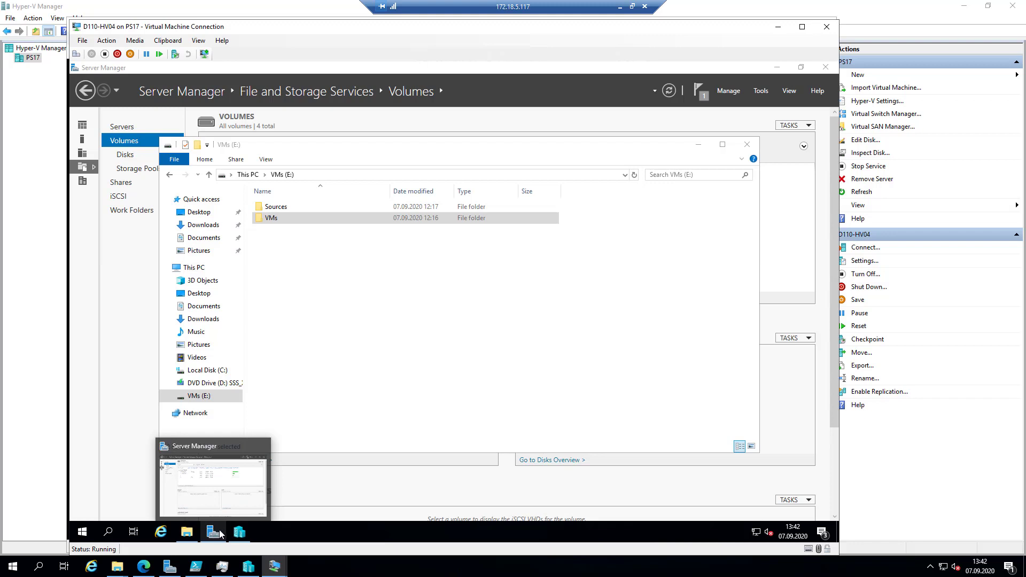
{"action": "left_click", "coordinate": [240, 532]}
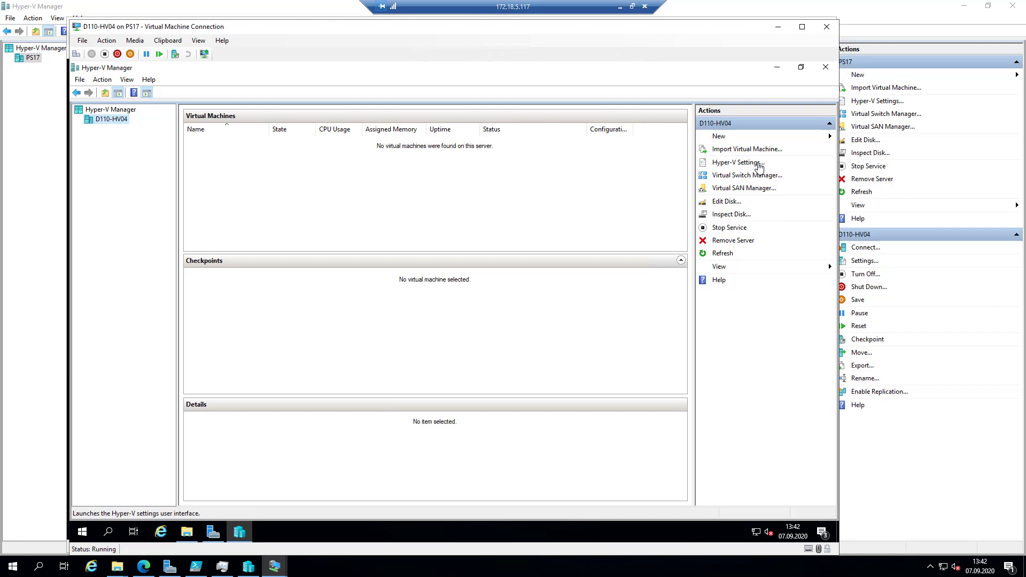
Switch to the D110-Win10-CL12 virtual machine connection and bring up its sign-in screen.
{"action": "mouse_move", "coordinate": [276, 568]}
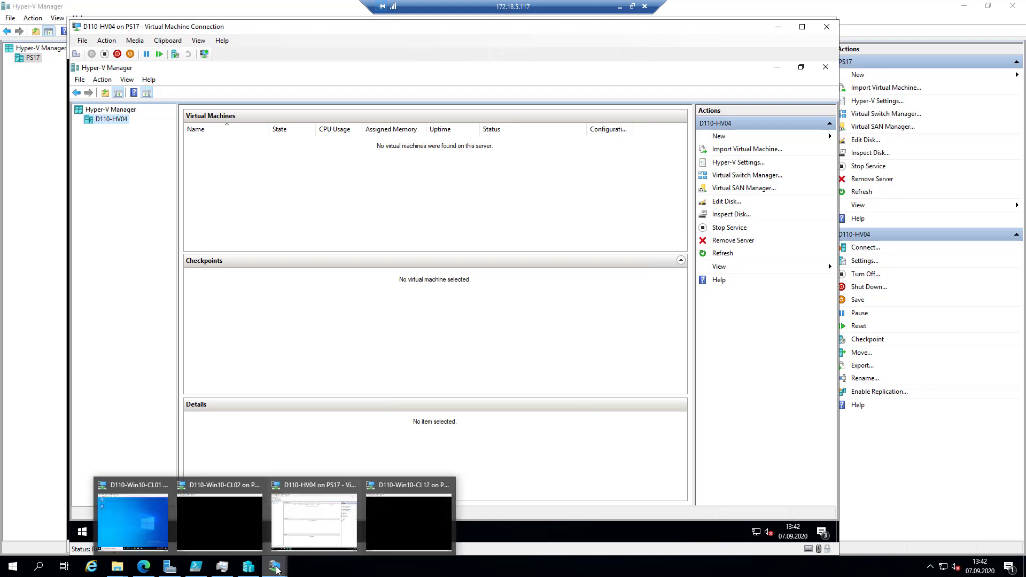
{"action": "left_click", "coordinate": [400, 527]}
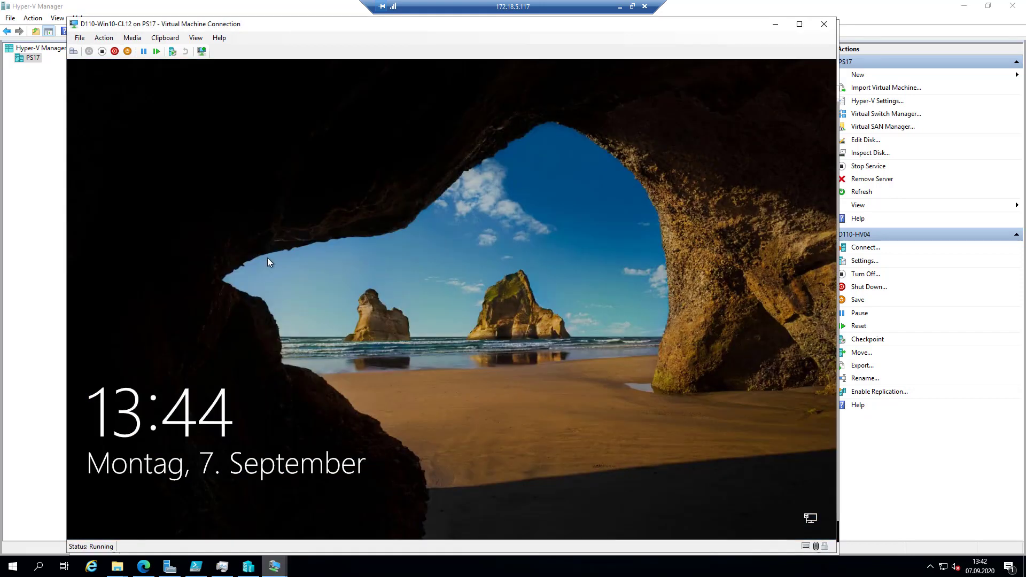
{"action": "left_click", "coordinate": [72, 52]}
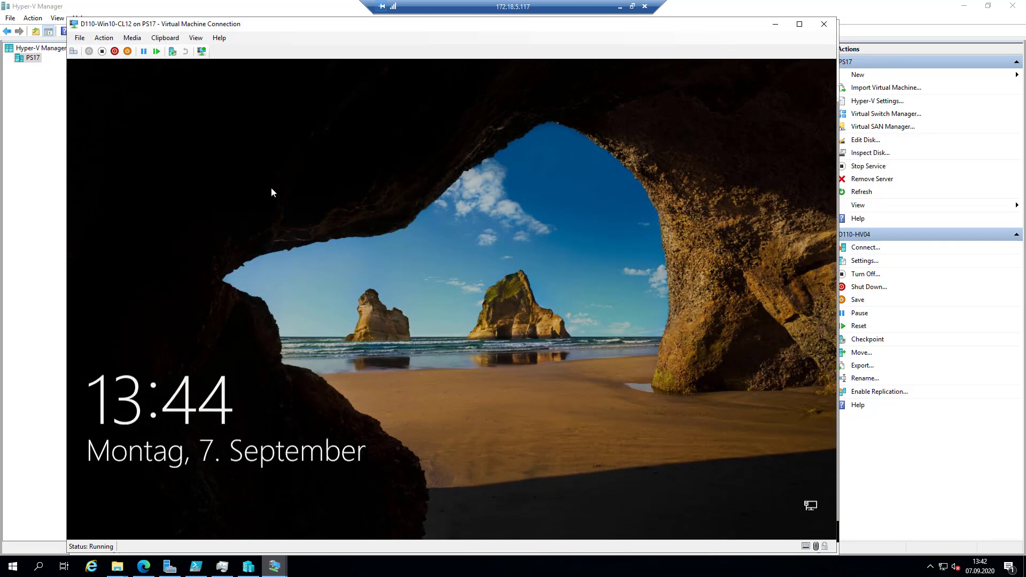
Sign in to D110-Win10-CL12 as Admin with the account password and allow the PC to be discovered on the mhdemolab.de network.
{"action": "type", "text": "•••••••"}
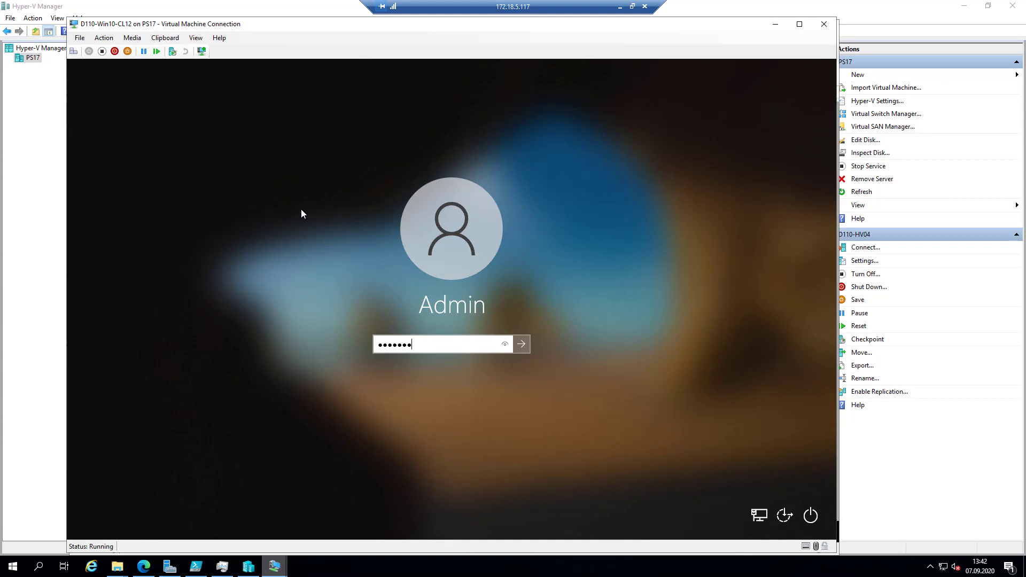
{"action": "key", "text": "Return"}
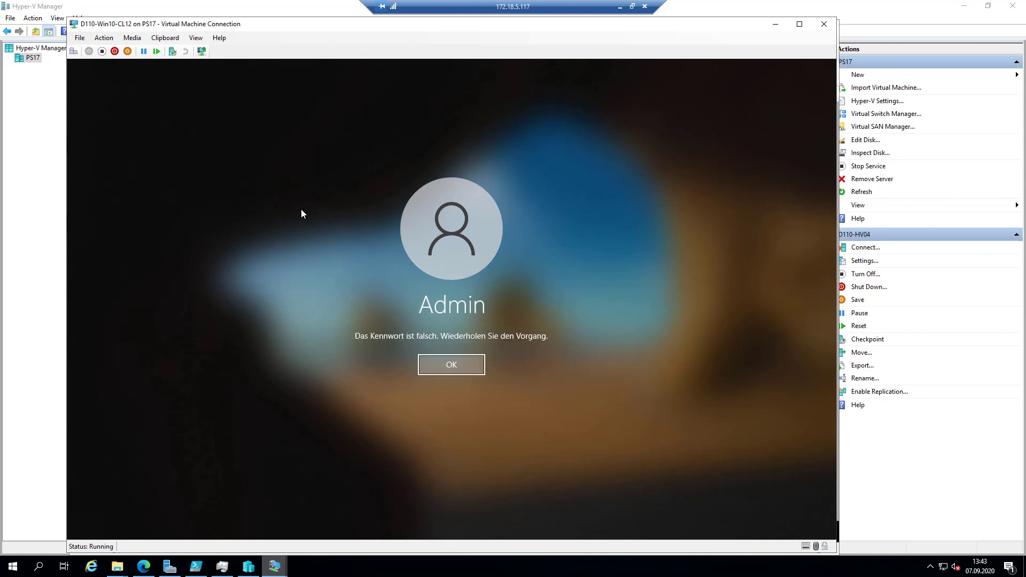
{"action": "key", "text": "Return"}
{"action": "type", "text": "••••••••"}
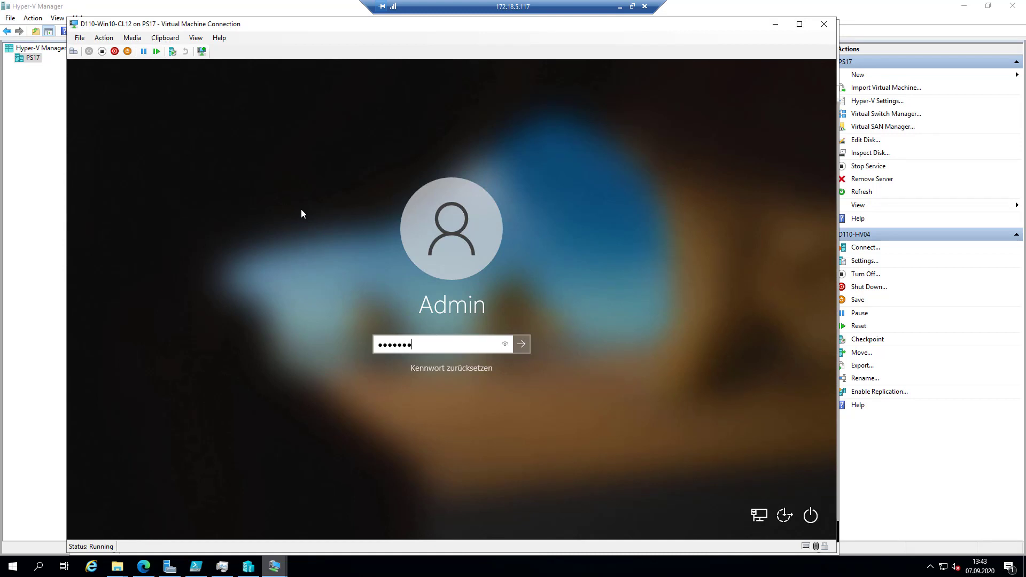
{"action": "key", "text": "Return"}
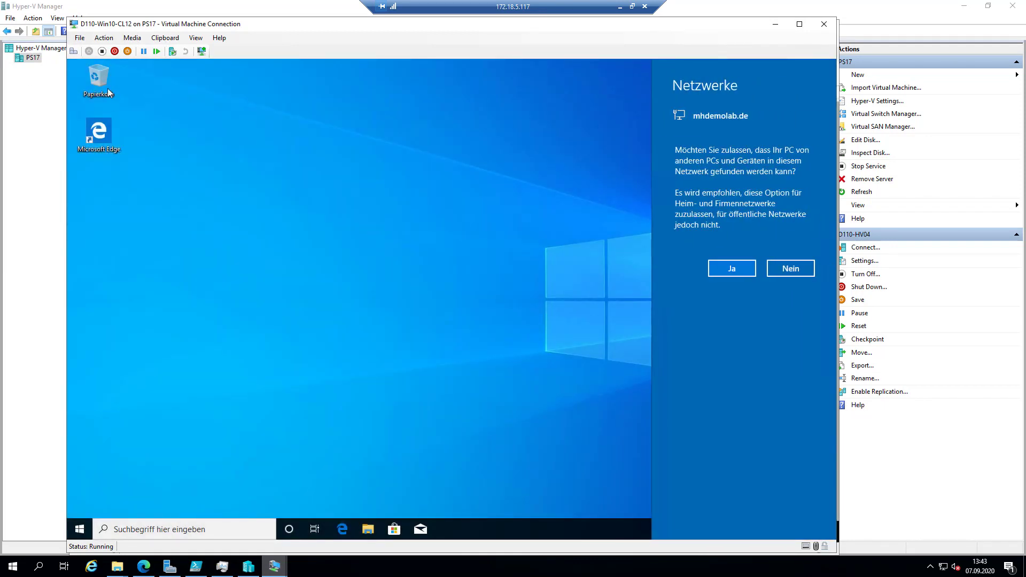
{"action": "left_click", "coordinate": [736, 267]}
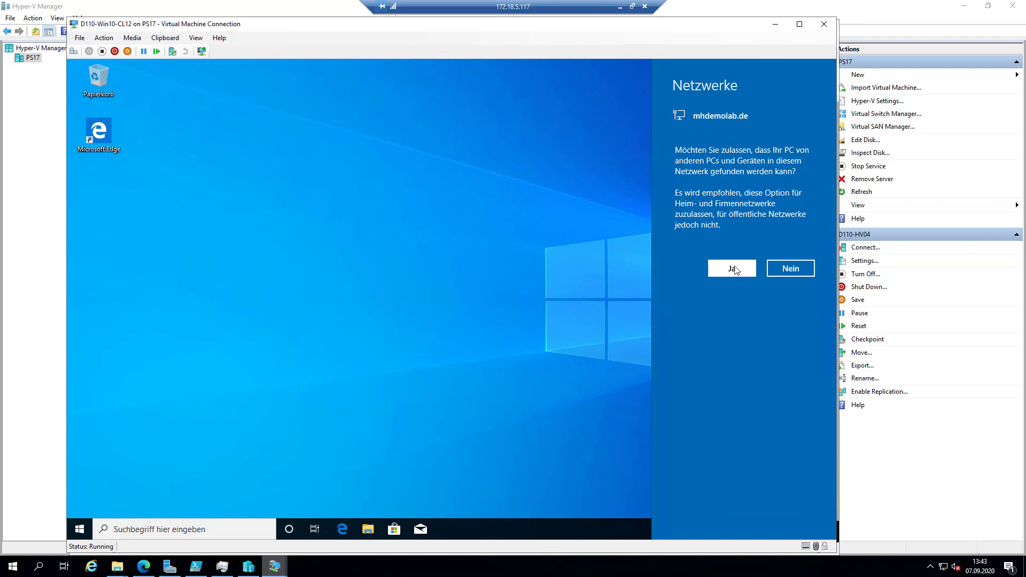
Search for and open Hyper-V-Manager in D110-Win10-CL12, maximize it and select the D110-WIN10-CL12 host.
{"action": "left_click", "coordinate": [80, 528]}
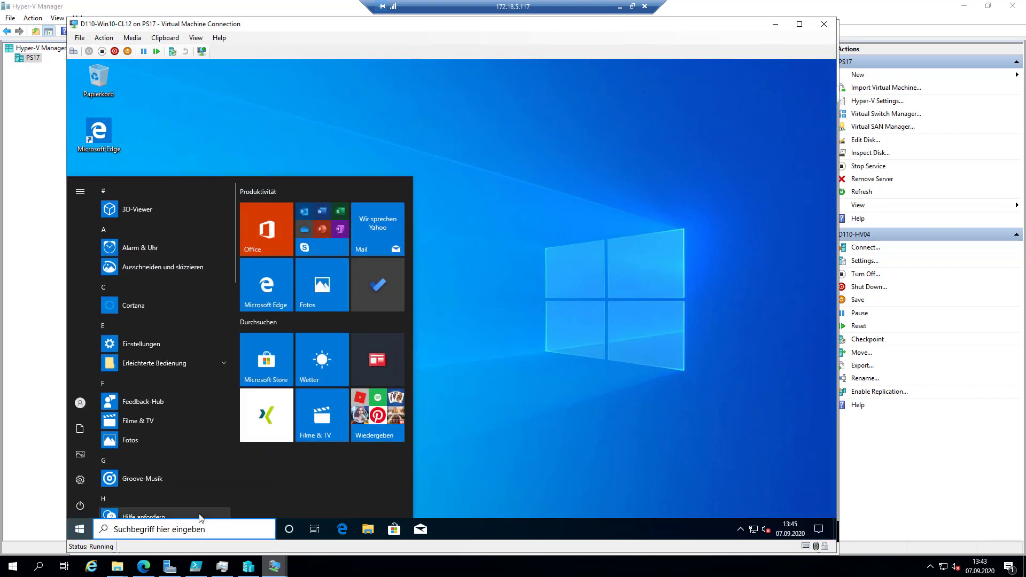
{"action": "type", "text": "hyper"}
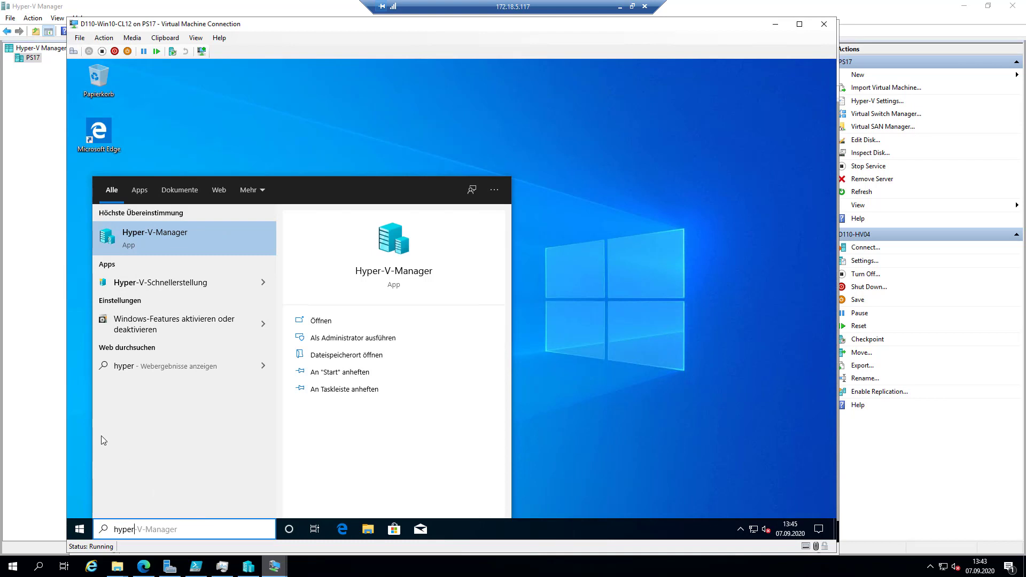
{"action": "left_click", "coordinate": [188, 232]}
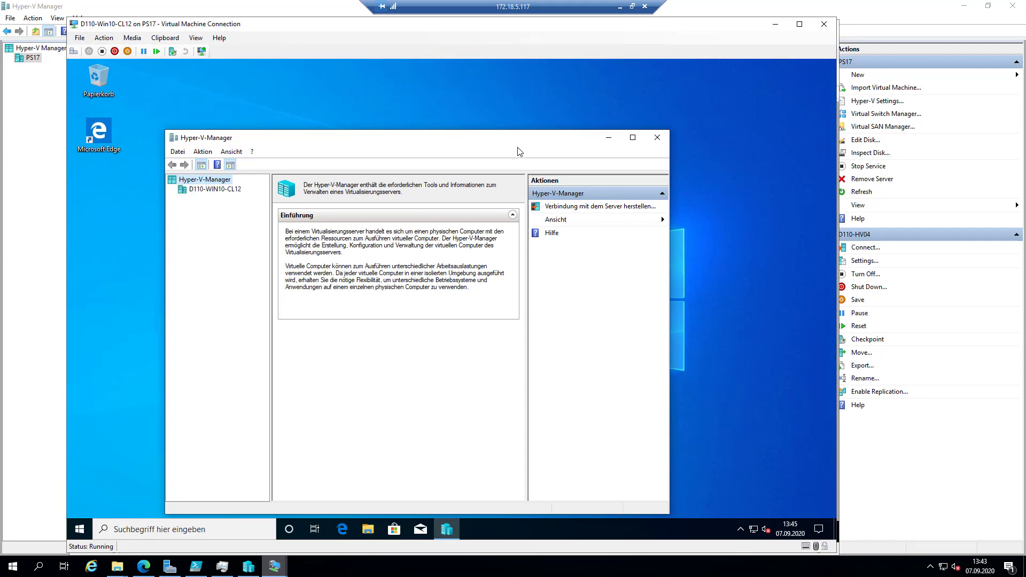
{"action": "double_click", "coordinate": [517, 150]}
{"action": "left_click", "coordinate": [138, 114]}
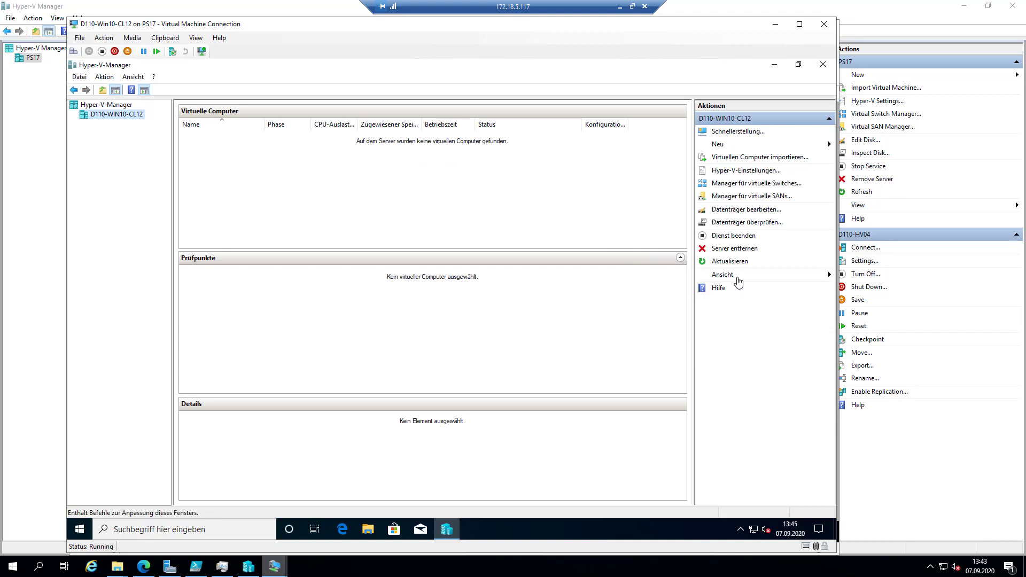
In the host's Hyper-V settings, create a VMs folder on drive C: and set it as the default location for virtual hard disks.
{"action": "left_click", "coordinate": [756, 171]}
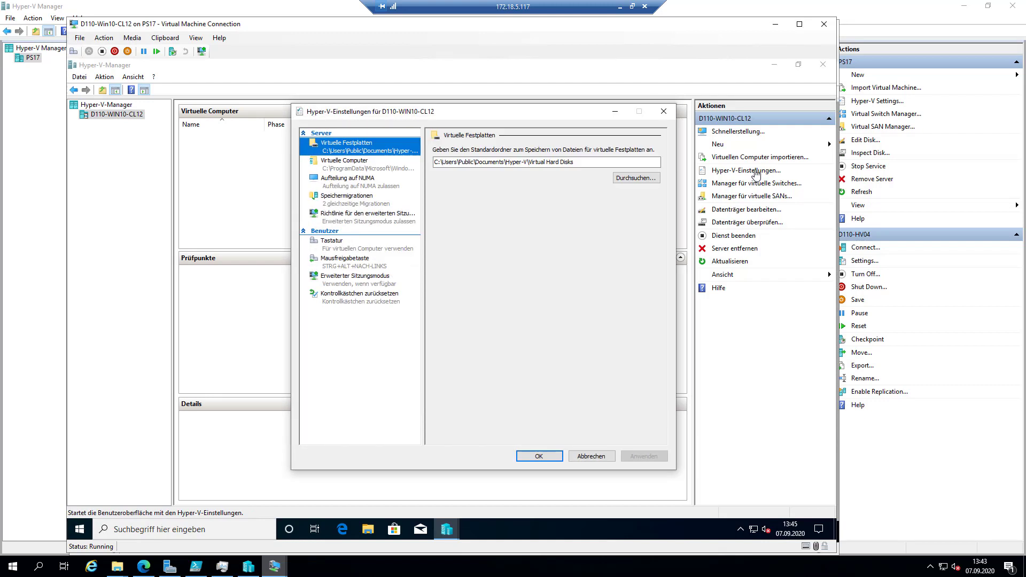
{"action": "left_click", "coordinate": [629, 178]}
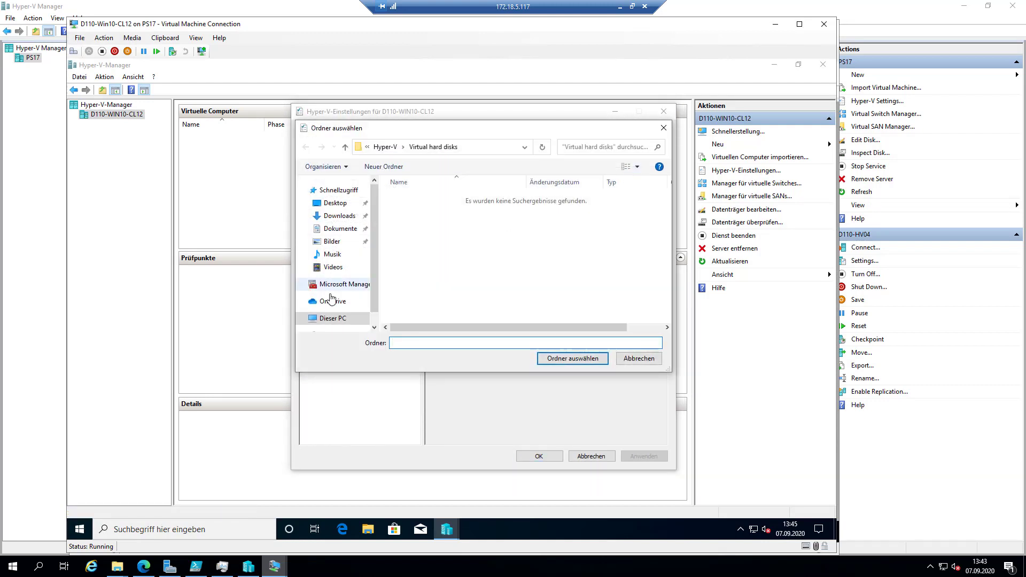
{"action": "left_click", "coordinate": [335, 318]}
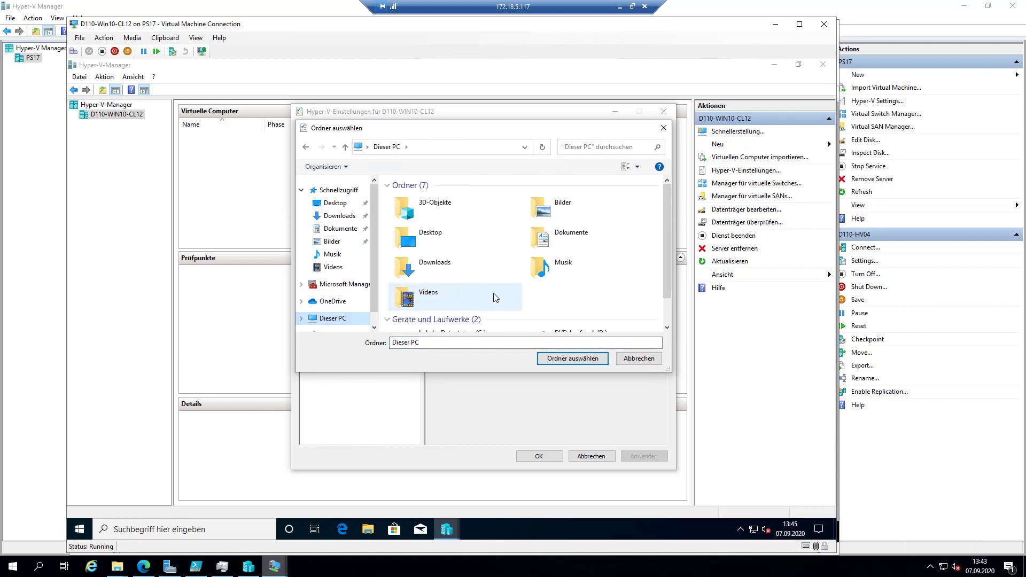
{"action": "scroll", "coordinate": [480, 315], "scroll_direction": "down", "scroll_amount": 1}
{"action": "double_click", "coordinate": [481, 318]}
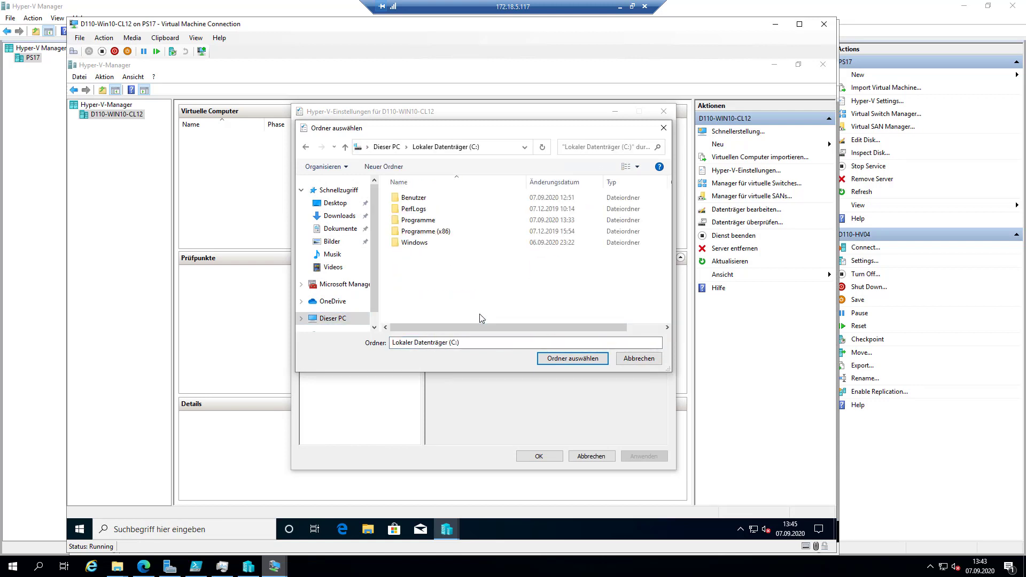
{"action": "left_click", "coordinate": [375, 167]}
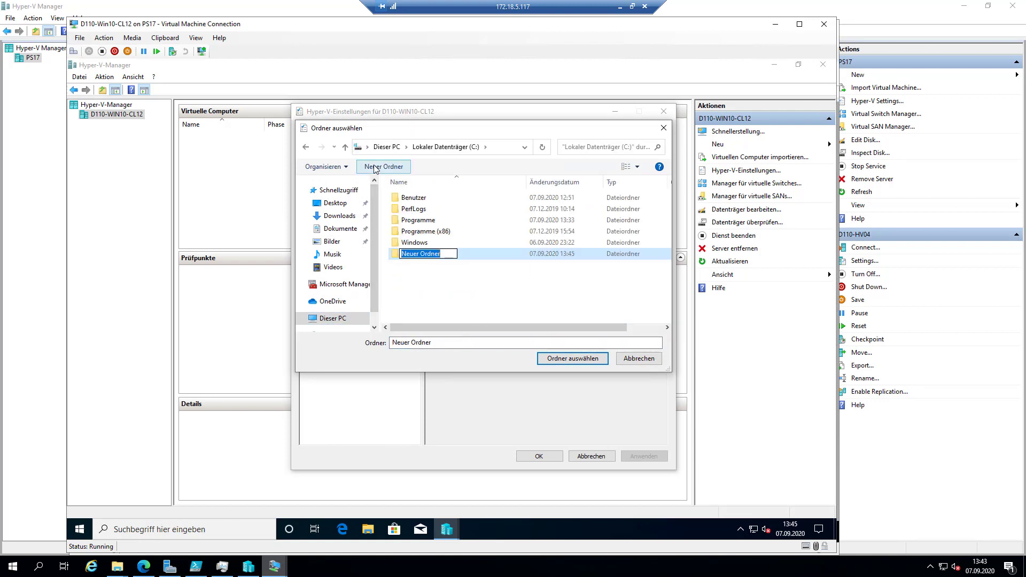
{"action": "type", "text": "VMs"}
{"action": "key", "text": "Return"}
{"action": "key", "text": "Return"}
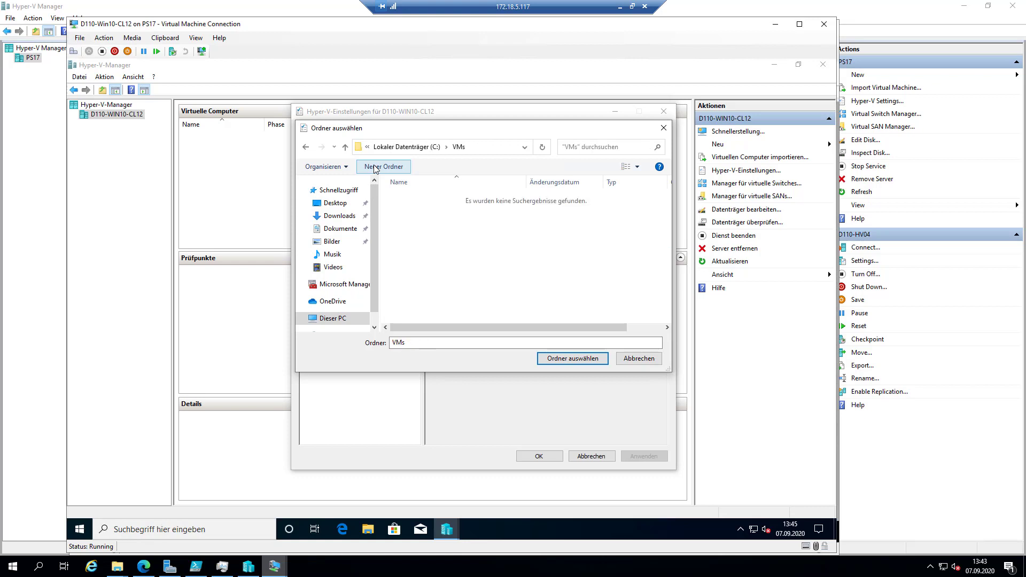
{"action": "left_click", "coordinate": [561, 358]}
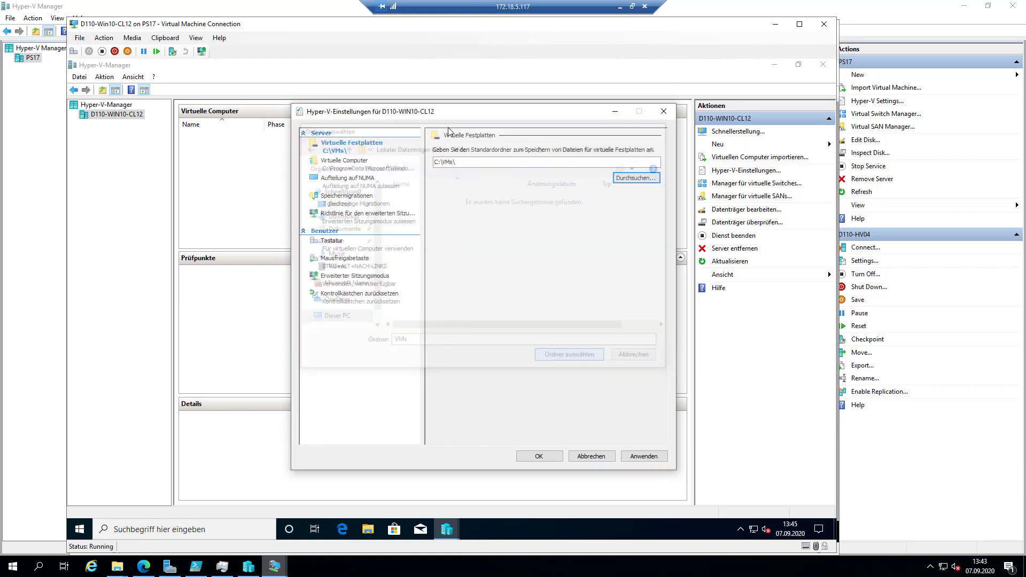
Set the default folder for virtual machine configuration files to the existing C:\VMs folder.
{"action": "left_click", "coordinate": [384, 160]}
{"action": "left_click", "coordinate": [649, 185]}
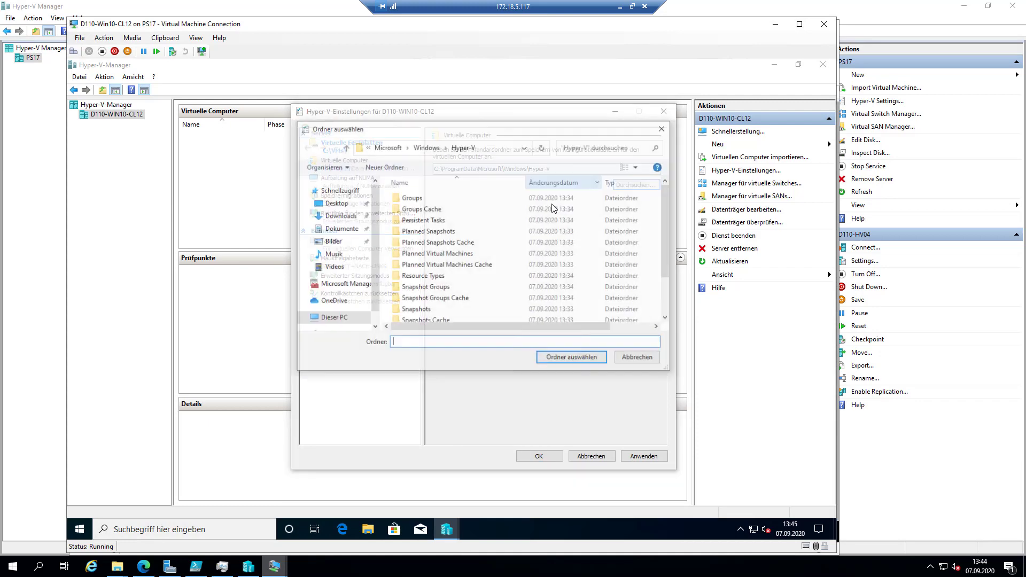
{"action": "left_click", "coordinate": [340, 320]}
{"action": "scroll", "coordinate": [454, 312], "scroll_direction": "down", "scroll_amount": 1}
{"action": "double_click", "coordinate": [456, 310]}
{"action": "left_click", "coordinate": [432, 243]}
{"action": "double_click", "coordinate": [422, 242]}
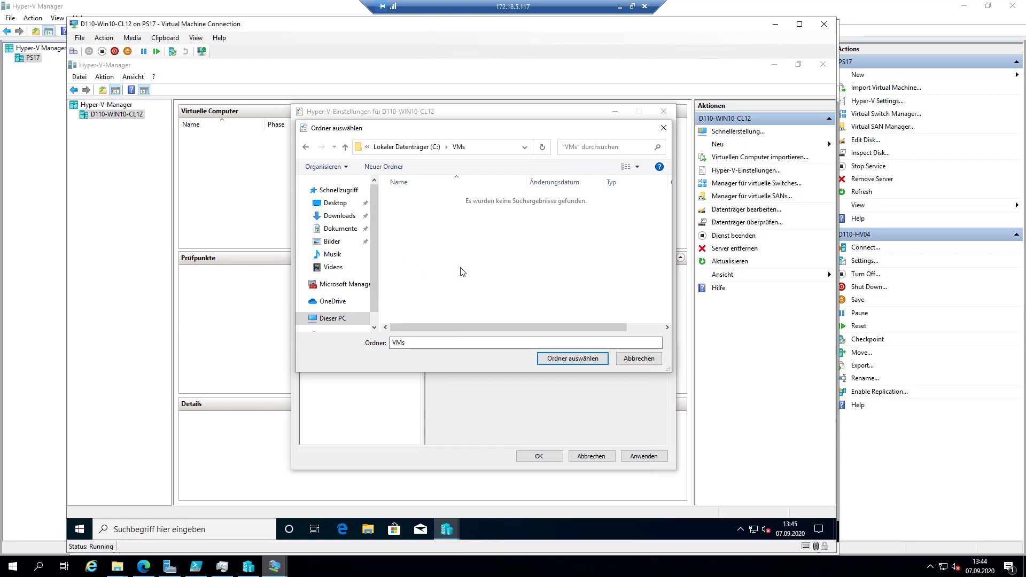
{"action": "left_click", "coordinate": [542, 359]}
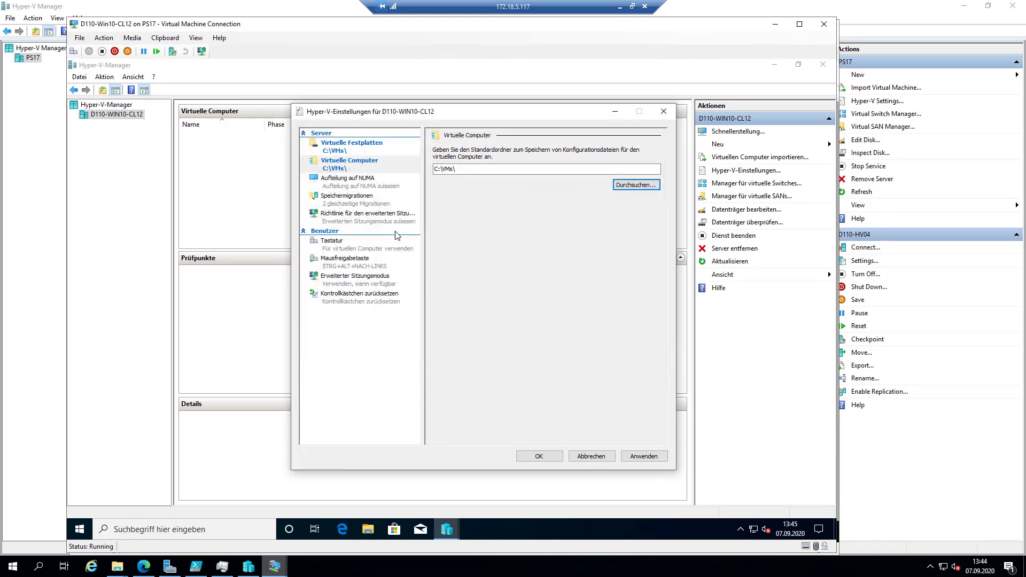
Review the NUMA, storage migration and enhanced session policy settings, disable use of enhanced session mode for the user, and save the Hyper-V settings.
{"action": "left_click", "coordinate": [386, 185]}
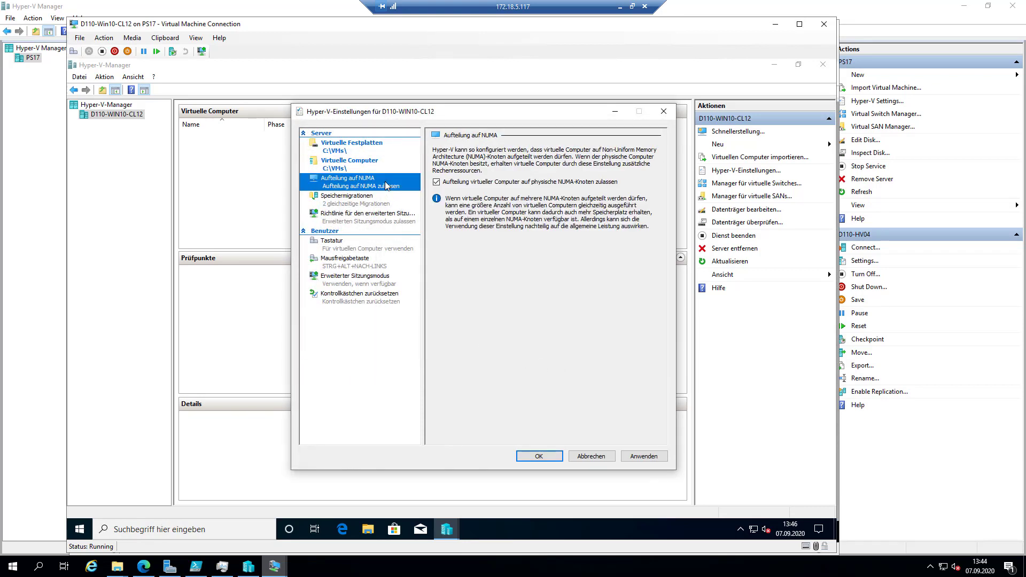
{"action": "left_click", "coordinate": [378, 205]}
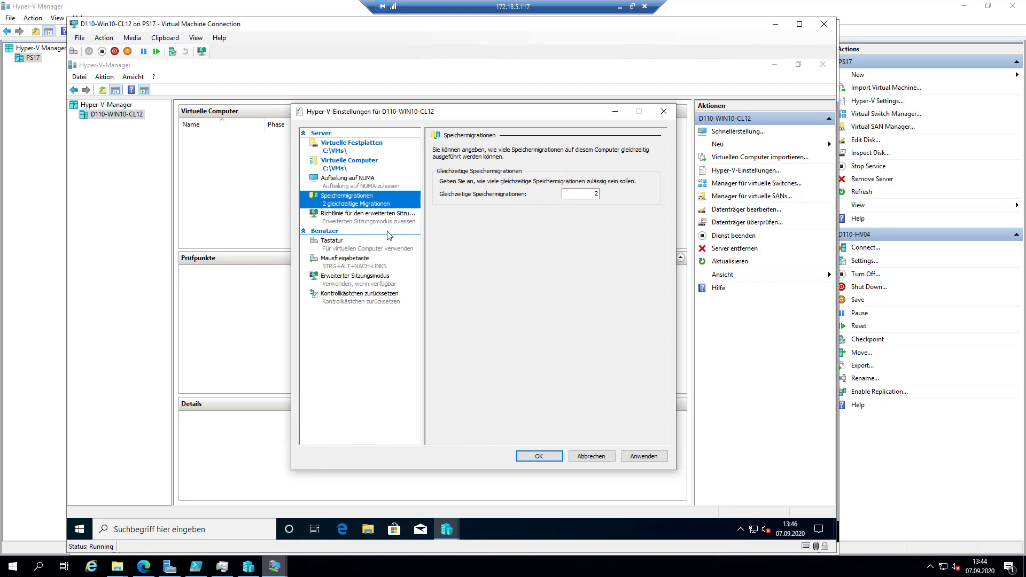
{"action": "left_click", "coordinate": [380, 223]}
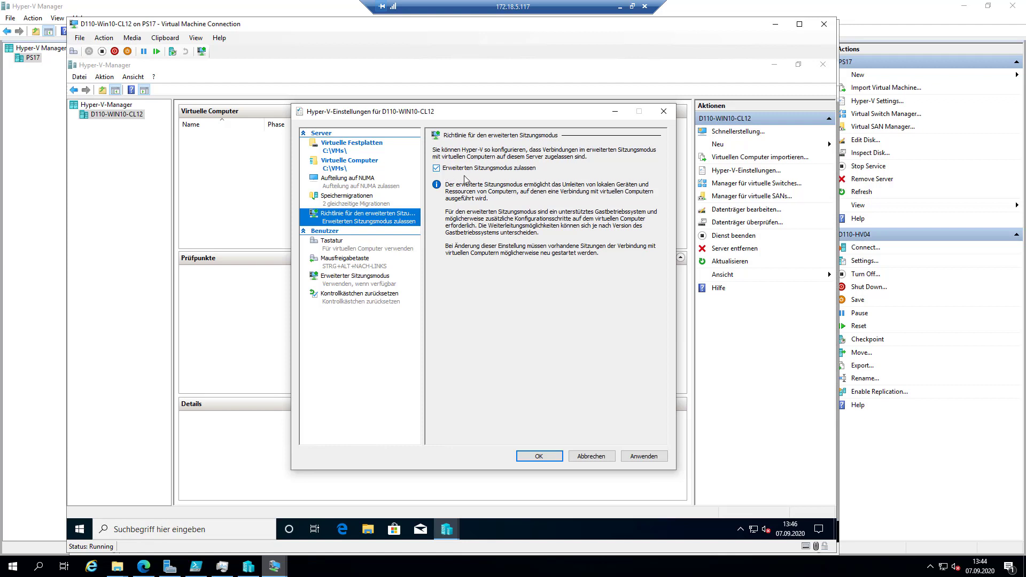
{"action": "left_click", "coordinate": [378, 286]}
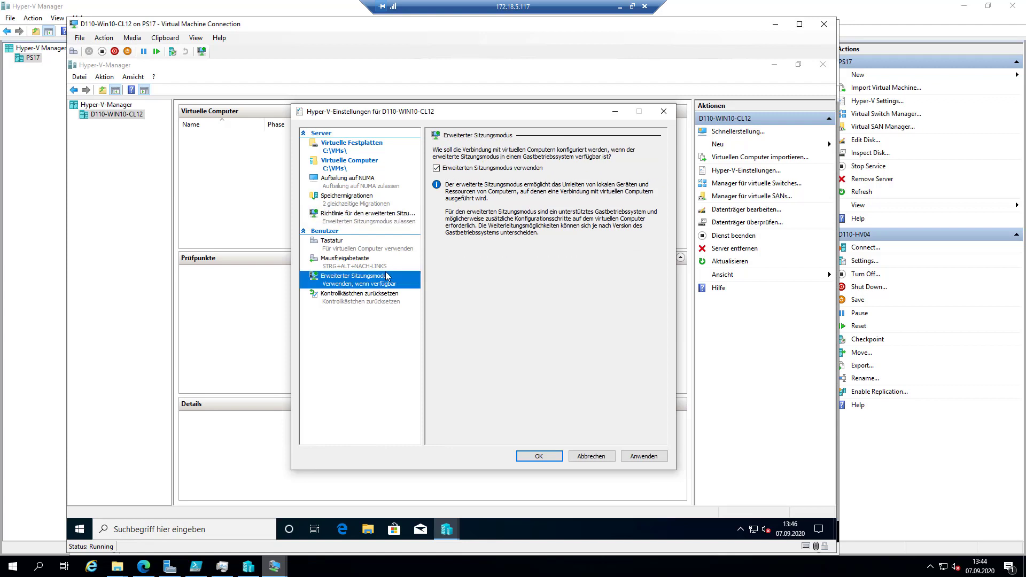
{"action": "left_click", "coordinate": [473, 169]}
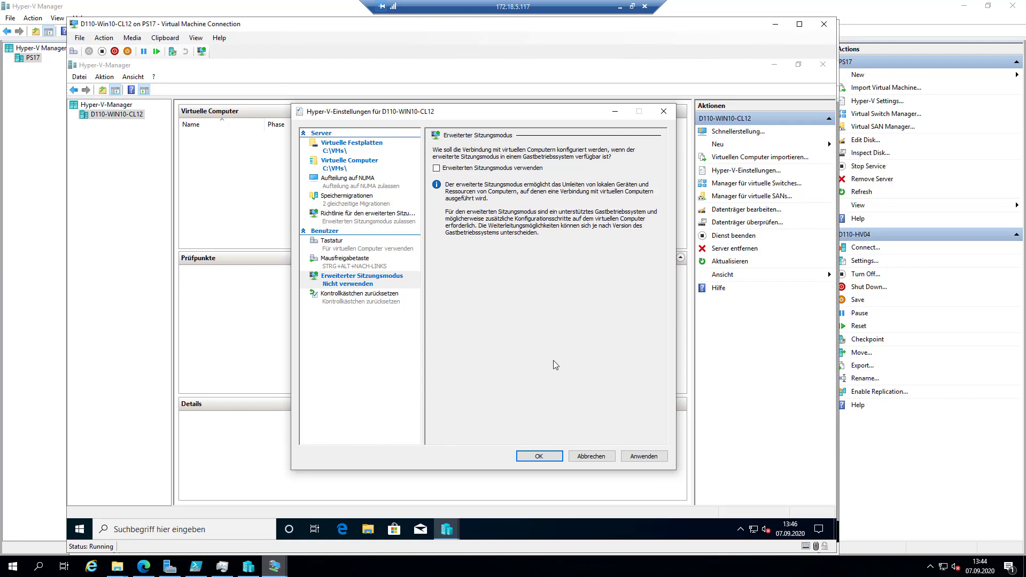
{"action": "left_click", "coordinate": [643, 456]}
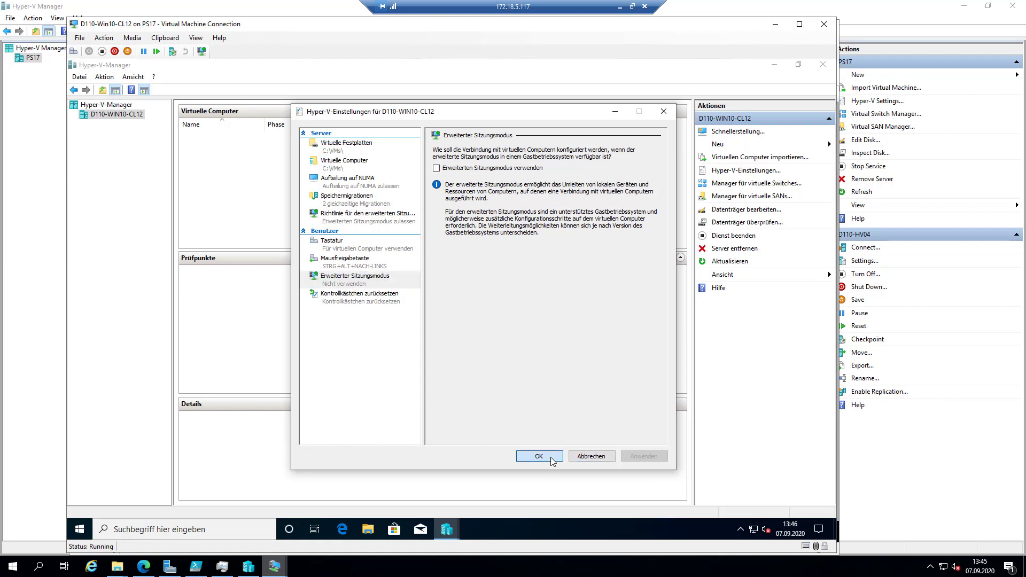
{"action": "left_click", "coordinate": [553, 461]}
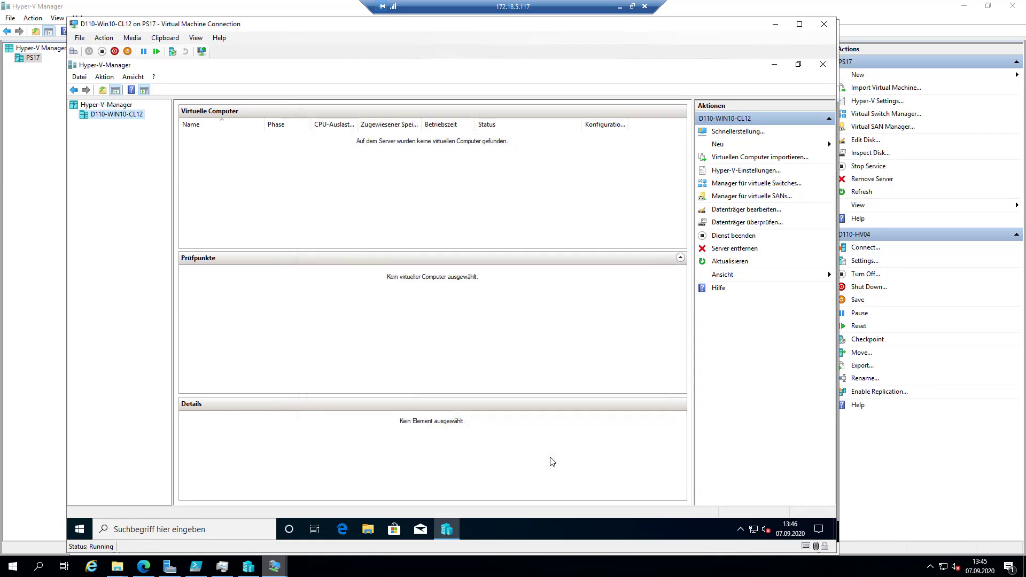
Switch to the D110-HV04 virtual machine connection and start the New Virtual Machine Wizard there.
{"action": "left_click", "coordinate": [274, 566]}
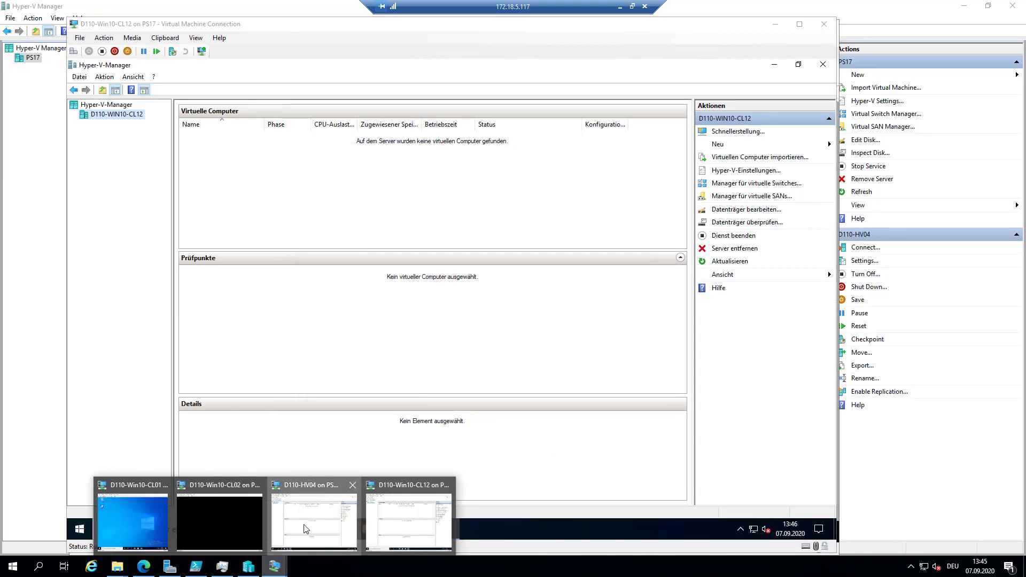
{"action": "left_click", "coordinate": [314, 521]}
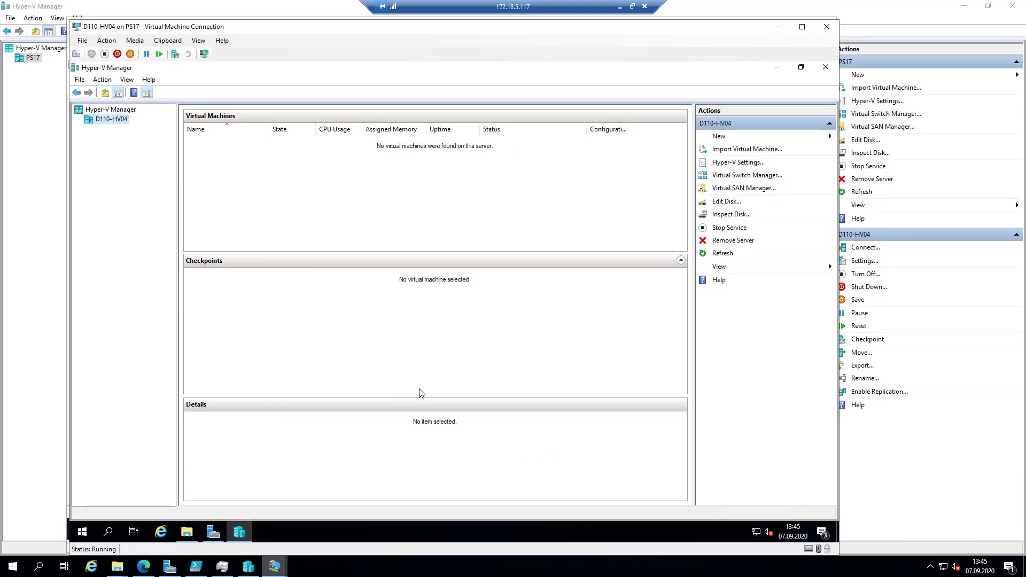
{"action": "left_click", "coordinate": [717, 136]}
{"action": "left_click", "coordinate": [783, 137]}
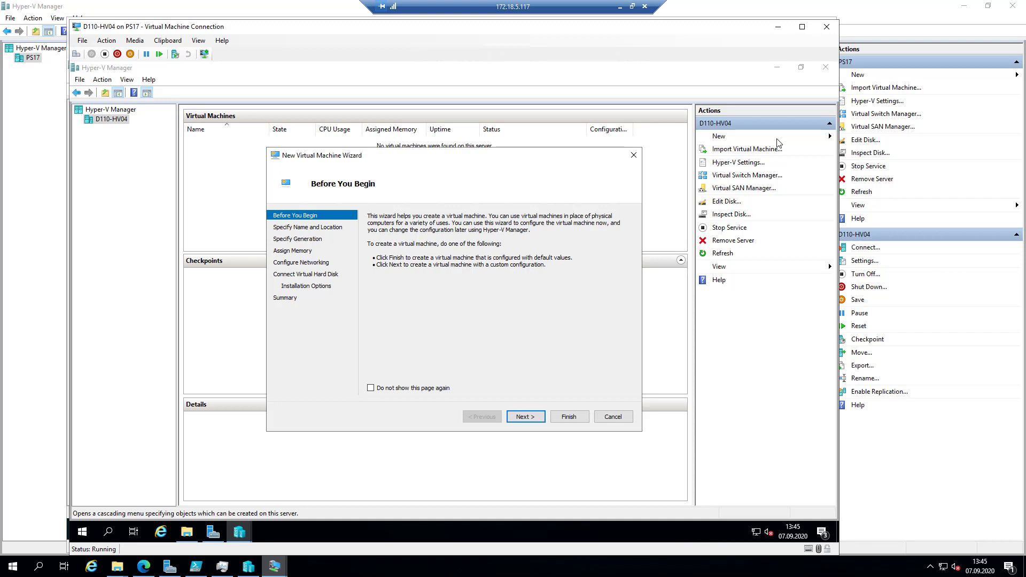
Switch back to D110-Win10-CL12 and open the Quick Create gallery (Schnellerstellung) for a new virtual machine.
{"action": "left_click", "coordinate": [270, 570]}
{"action": "left_click", "coordinate": [427, 521]}
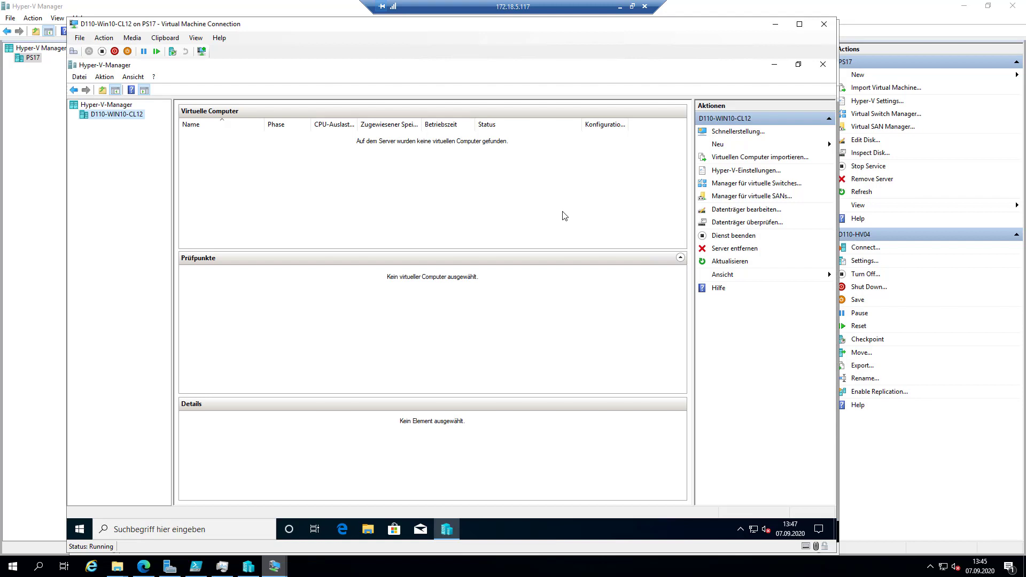
{"action": "left_click", "coordinate": [716, 146]}
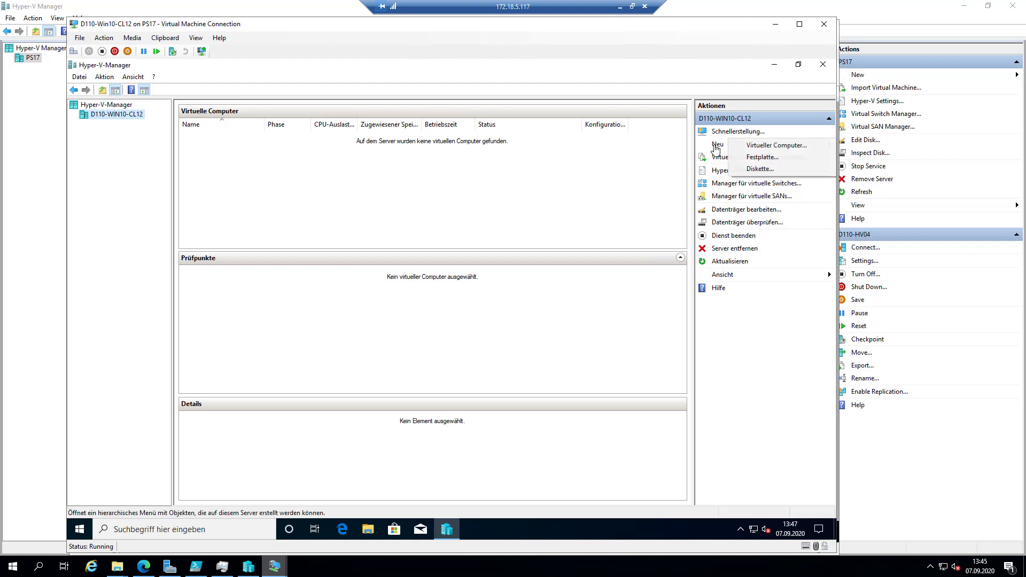
{"action": "left_click", "coordinate": [745, 138]}
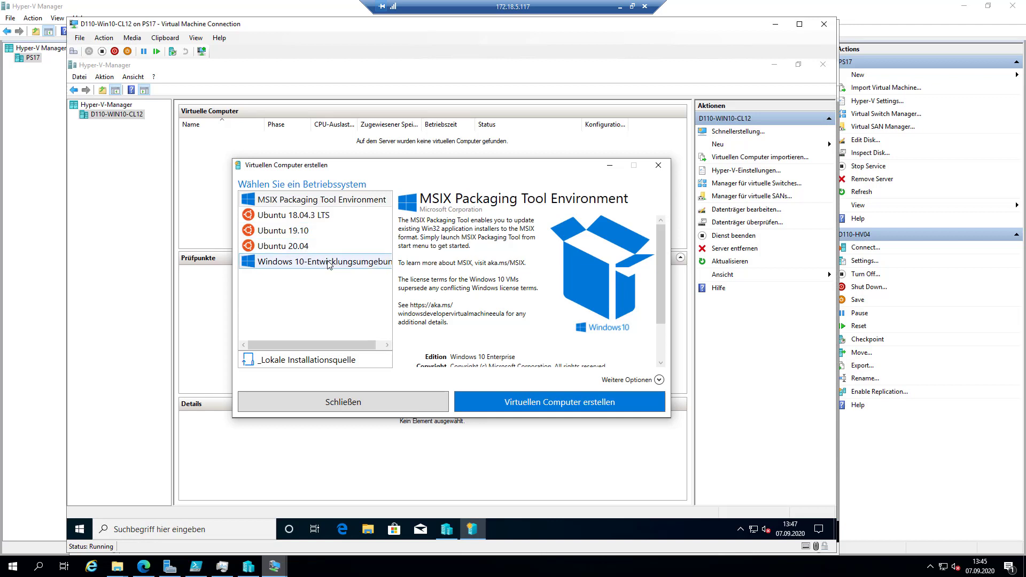
Switch to the D110-Win10-CL02 virtual machine connection and sign in as Admin with the account password.
{"action": "left_click", "coordinate": [276, 569]}
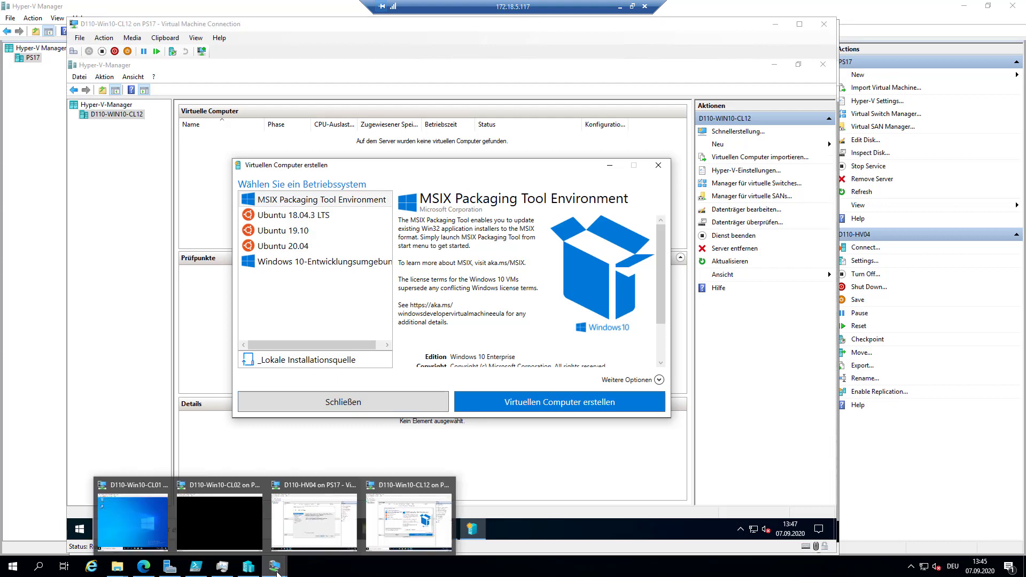
{"action": "left_click", "coordinate": [233, 523]}
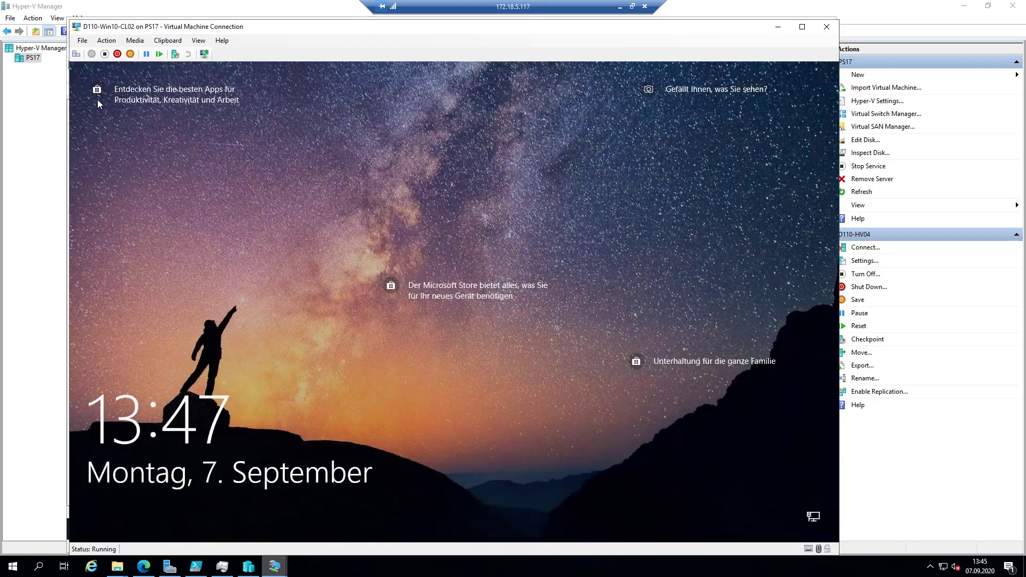
{"action": "left_click", "coordinate": [76, 54]}
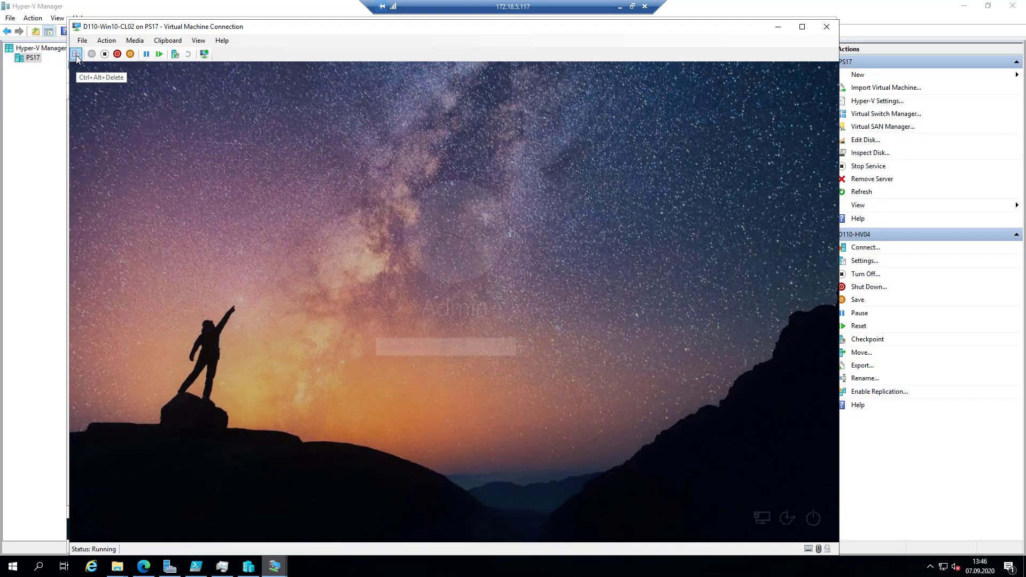
{"action": "type", "text": "•••••••"}
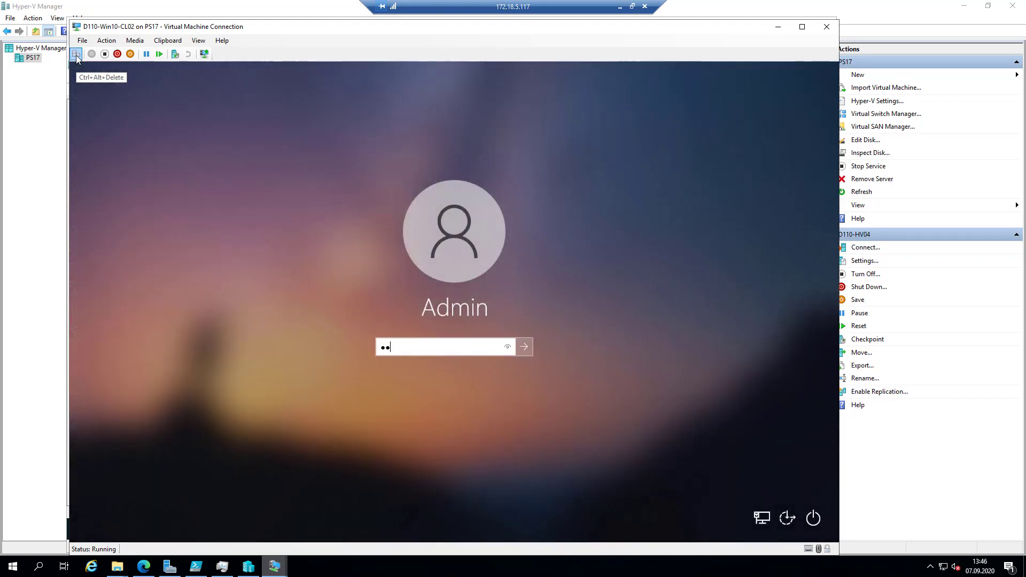
{"action": "key", "text": "Return"}
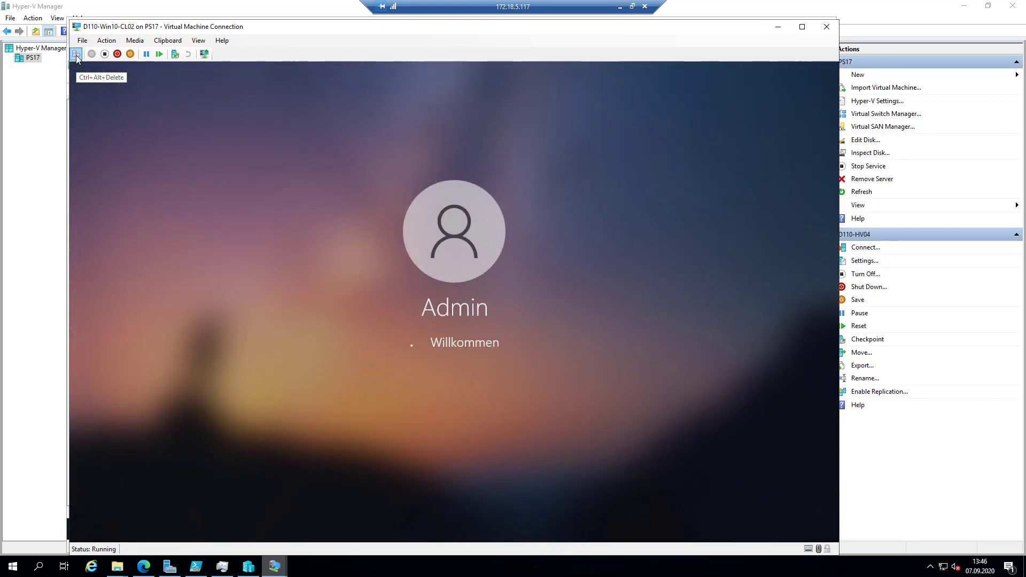
Return to D110-Win10-CL12 and create a virtual machine from the Ubuntu 19.10 image in the Quick Create gallery.
{"action": "left_click", "coordinate": [273, 568]}
{"action": "left_click", "coordinate": [409, 515]}
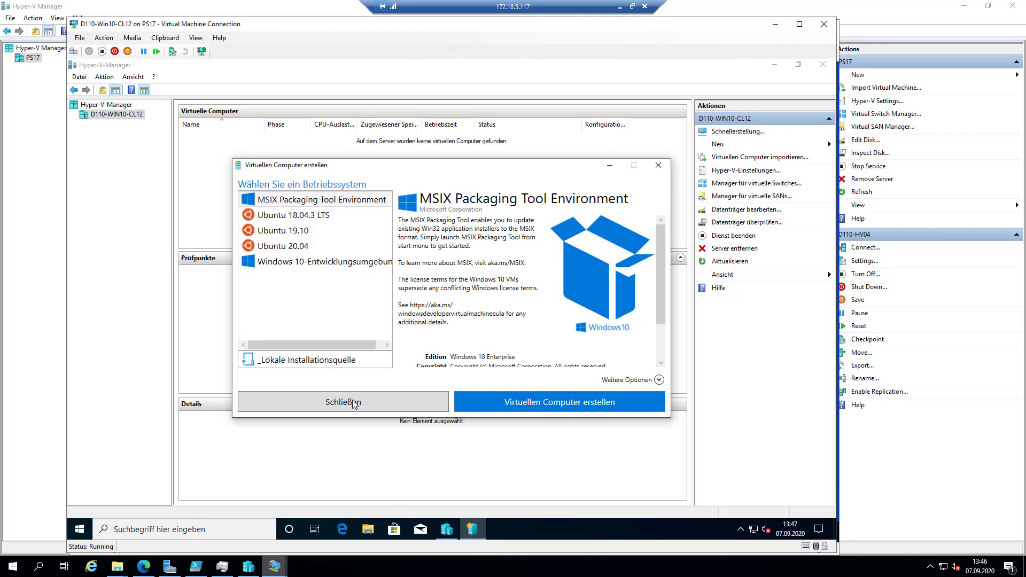
{"action": "left_click", "coordinate": [304, 231]}
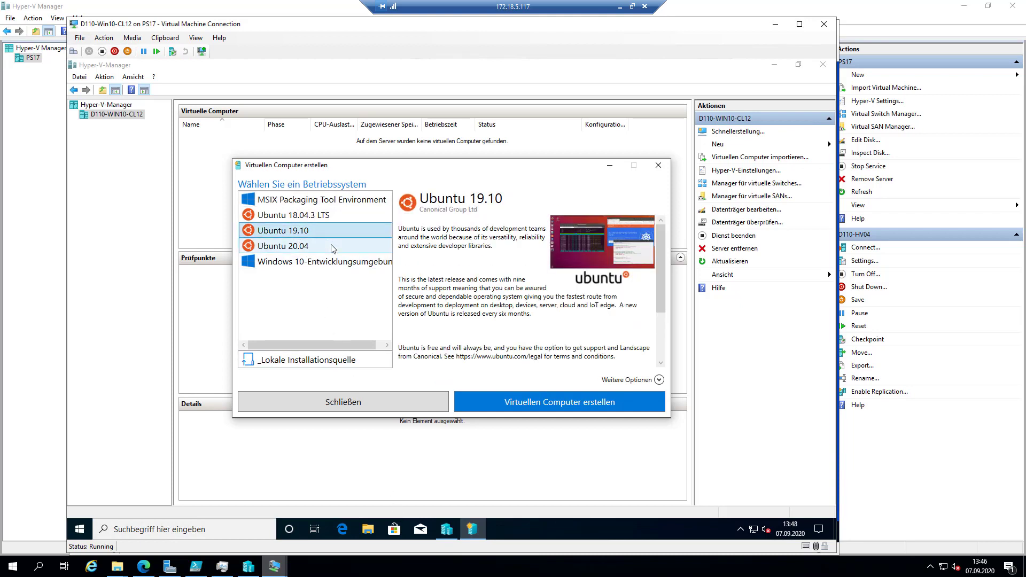
{"action": "left_click", "coordinate": [531, 403]}
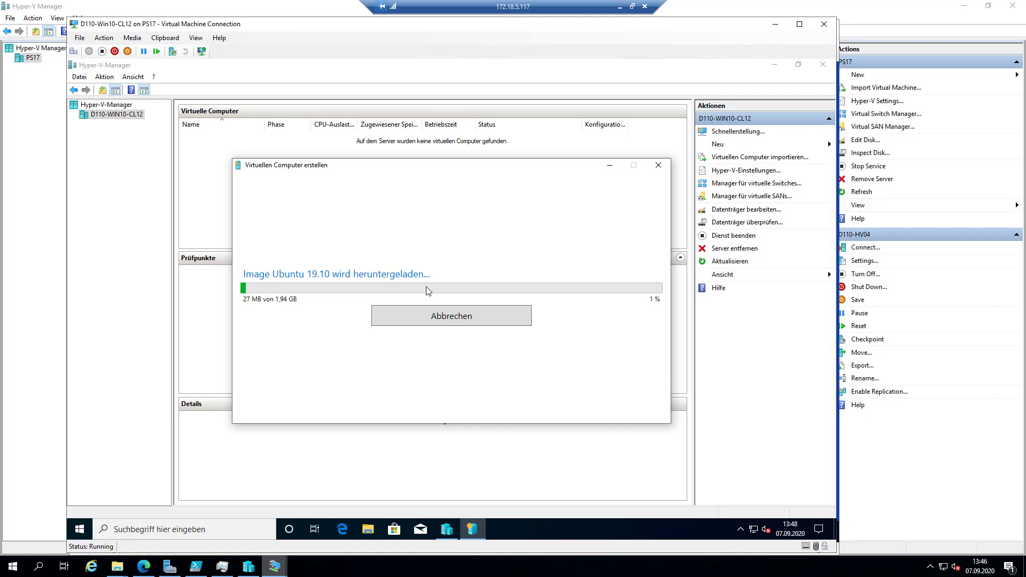
Switch to the D110-Win10-CL02 virtual machine connection and open its Hyper-V-Manager maximized.
{"action": "left_click", "coordinate": [275, 566]}
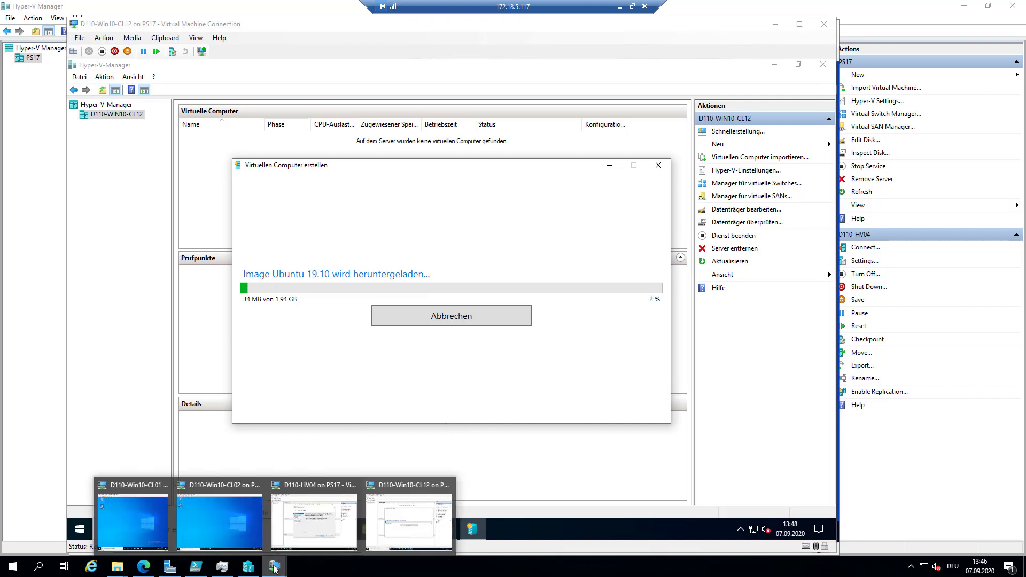
{"action": "left_click", "coordinate": [234, 520]}
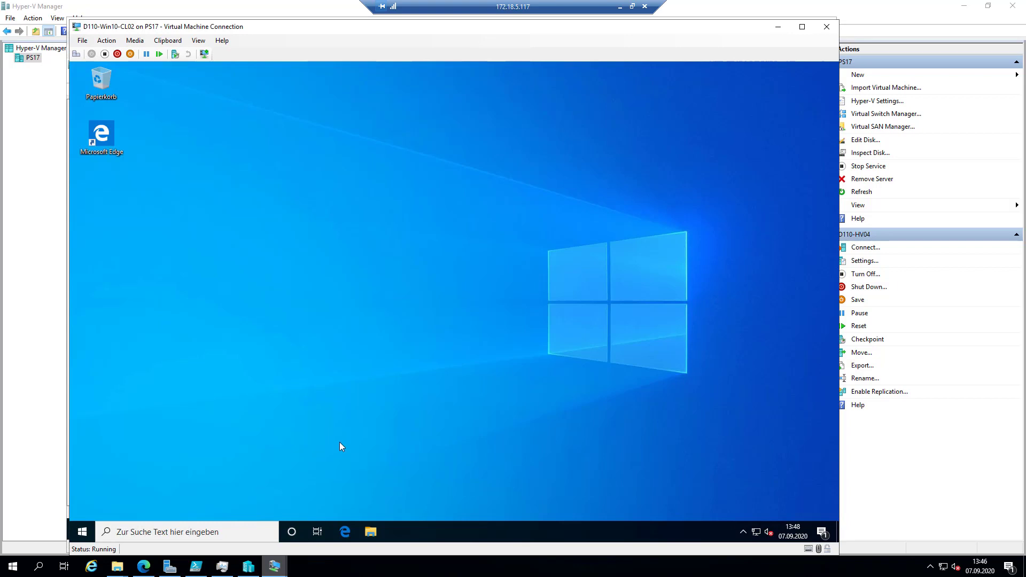
{"action": "left_click", "coordinate": [83, 532]}
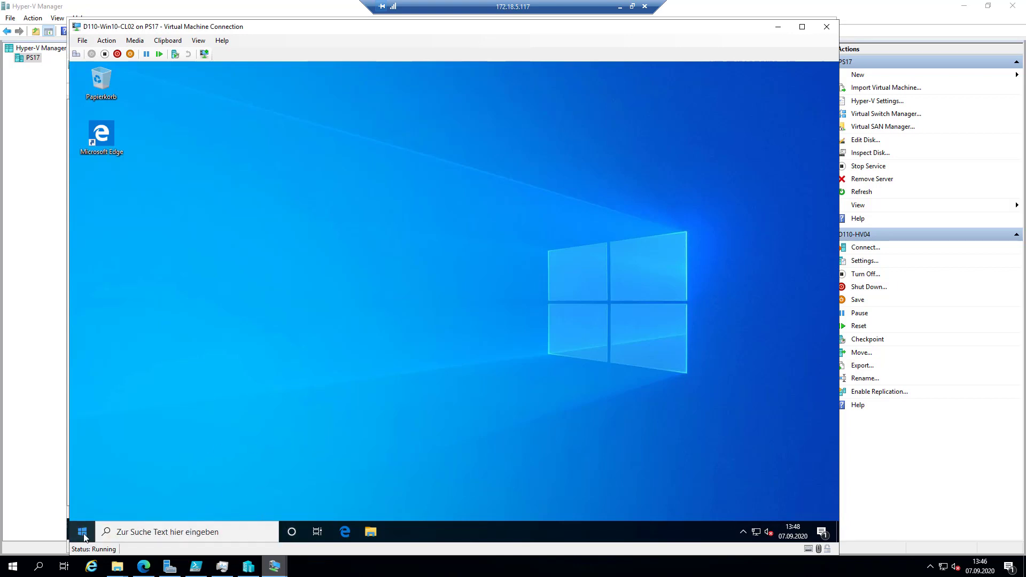
{"action": "type", "text": "hyper"}
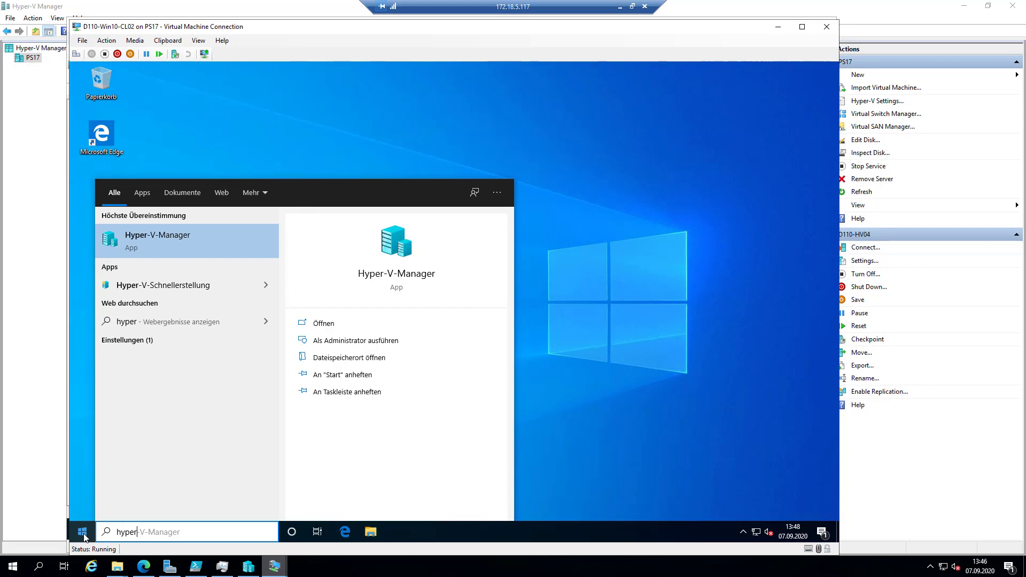
{"action": "key", "text": "Return"}
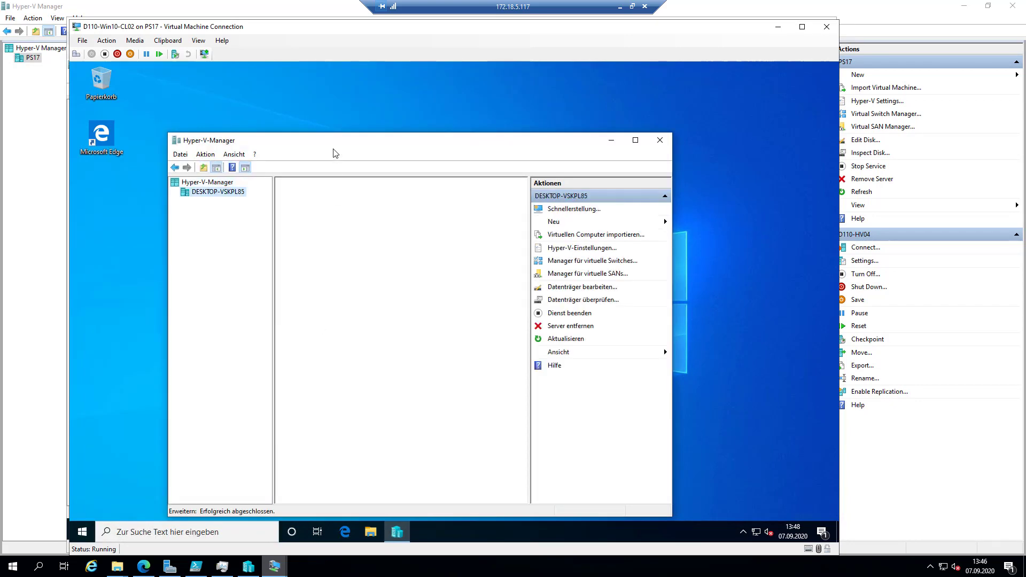
{"action": "double_click", "coordinate": [334, 139]}
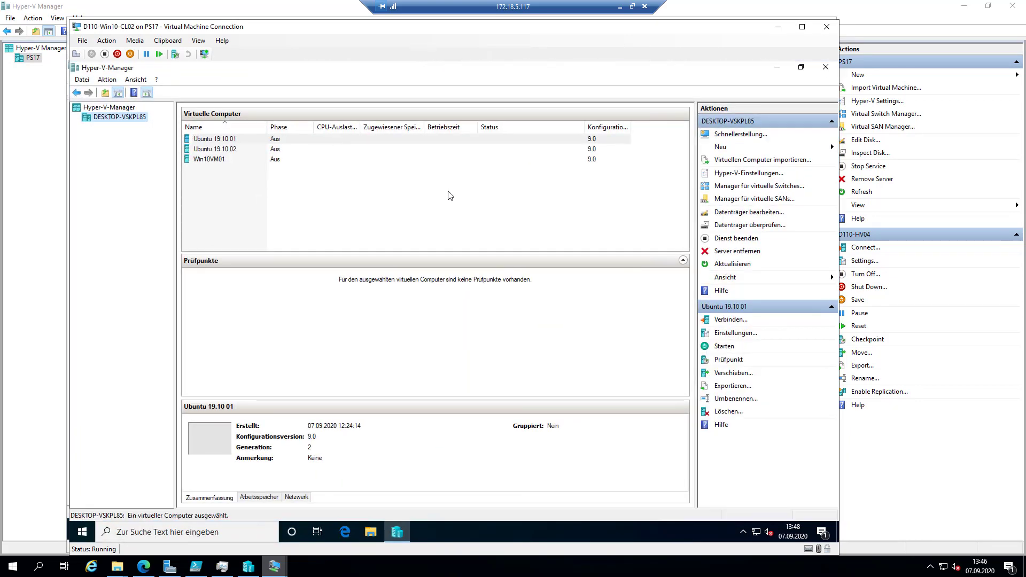
Create a virtual machine on D110-Win10-CL02 from the Ubuntu 19.10 image in the Quick Create gallery (Schnellerstellung).
{"action": "left_click", "coordinate": [760, 136]}
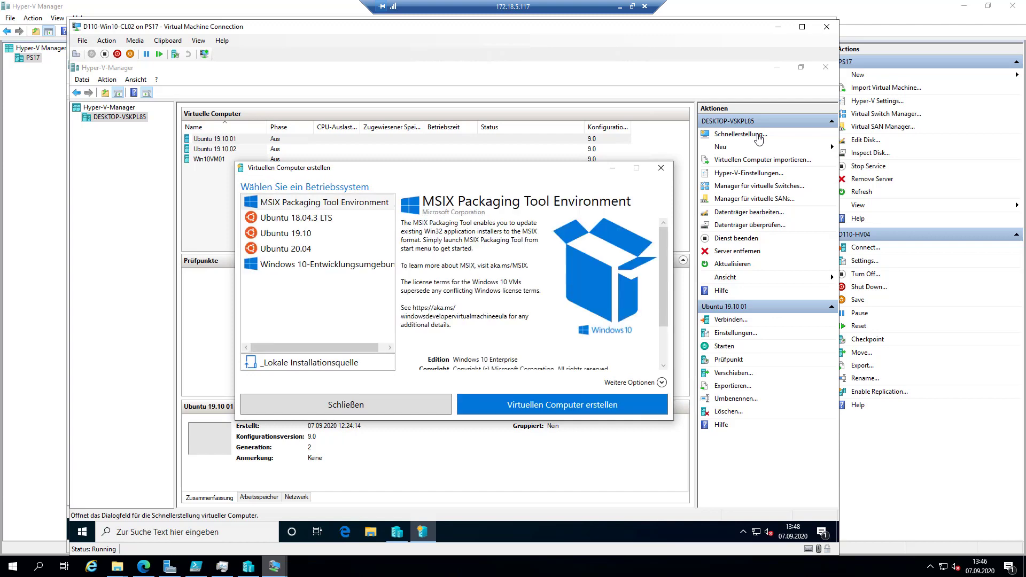
{"action": "left_click", "coordinate": [299, 239]}
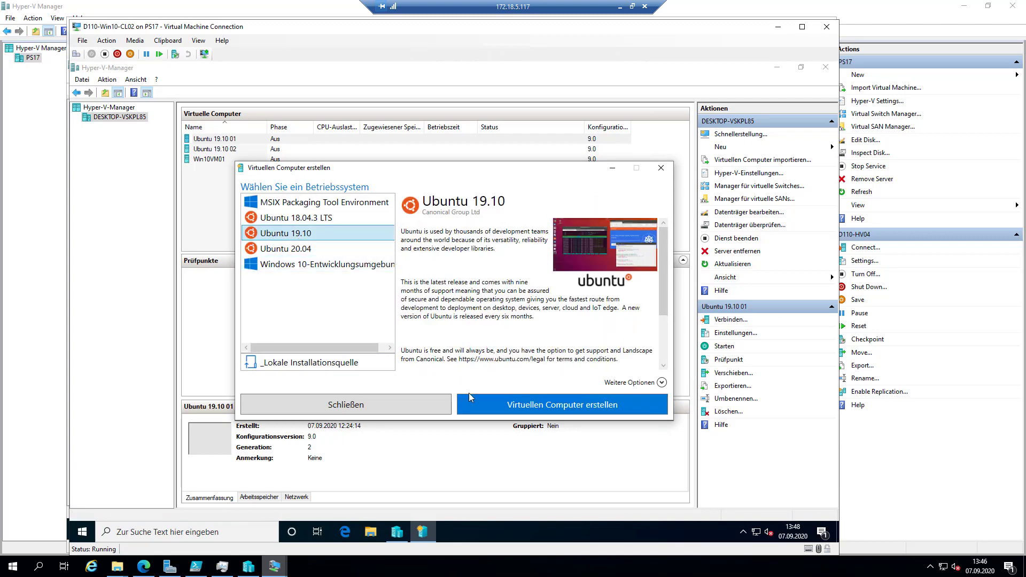
{"action": "left_click", "coordinate": [516, 409]}
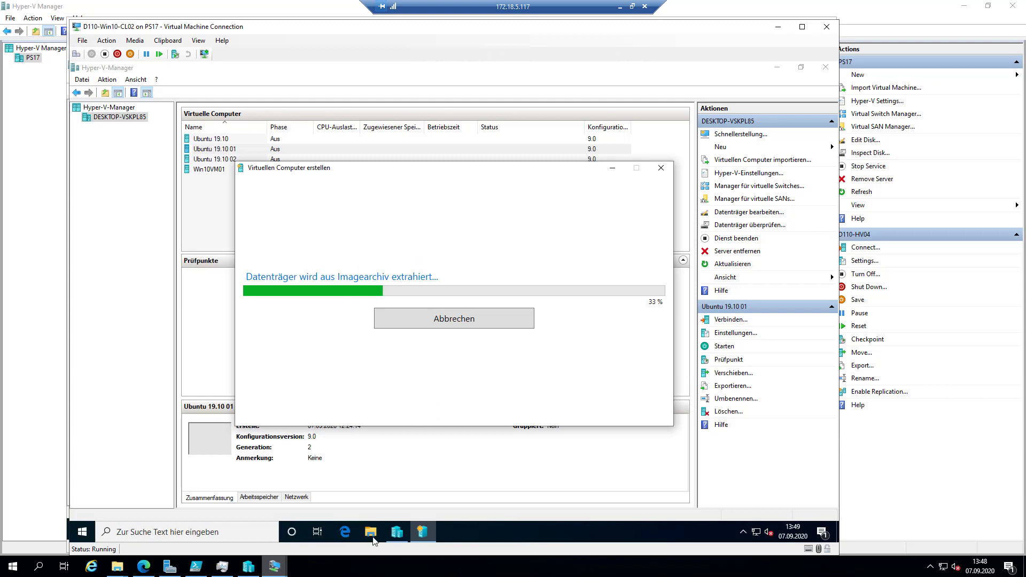
Check the Ubuntu image download on D110-Win10-CL12, and restart the New Virtual Machine Wizard on D110-HV04.
{"action": "left_click", "coordinate": [273, 569]}
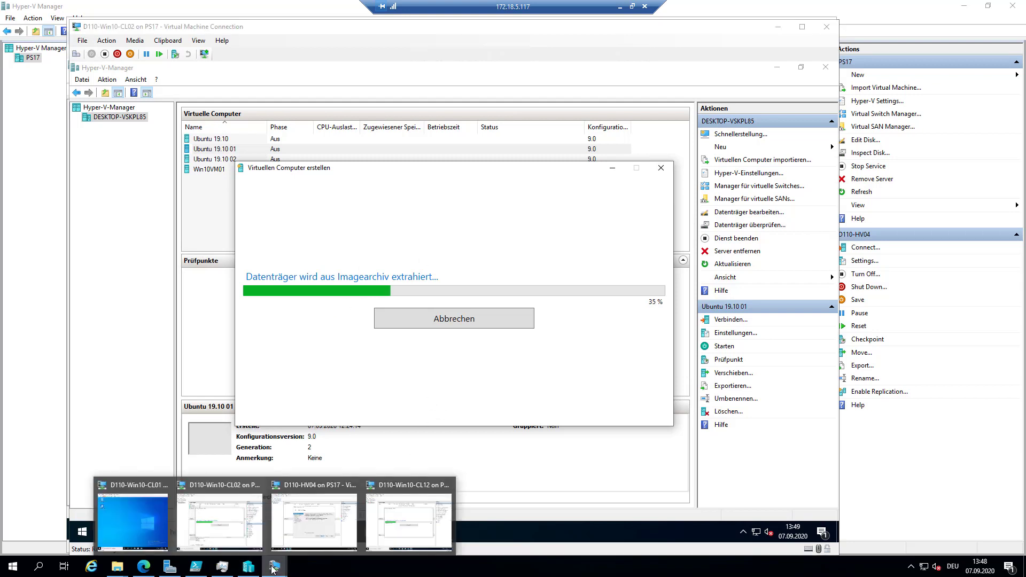
{"action": "left_click", "coordinate": [424, 537]}
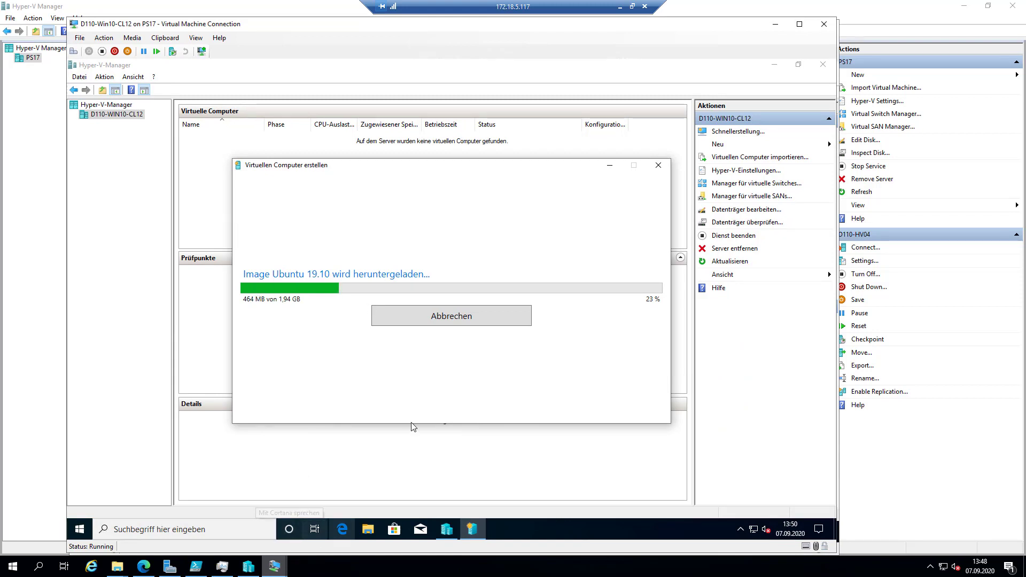
{"action": "left_click", "coordinate": [272, 567]}
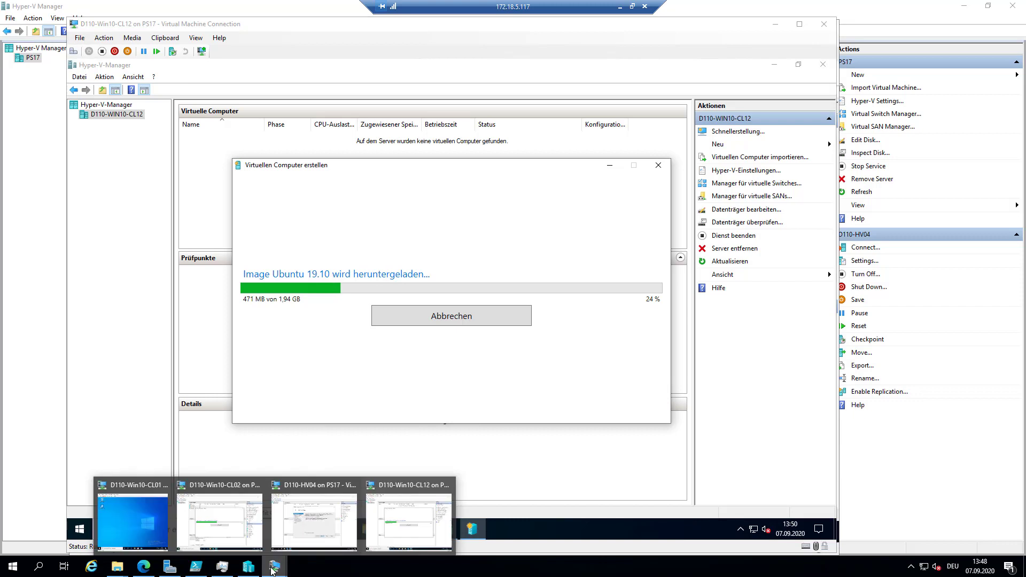
{"action": "left_click", "coordinate": [299, 540]}
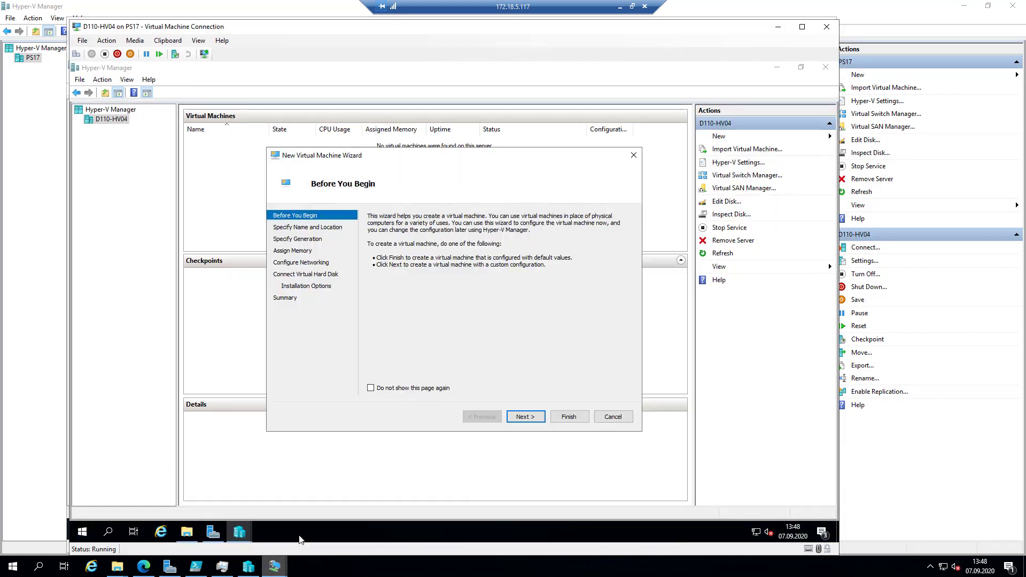
{"action": "left_click", "coordinate": [613, 417]}
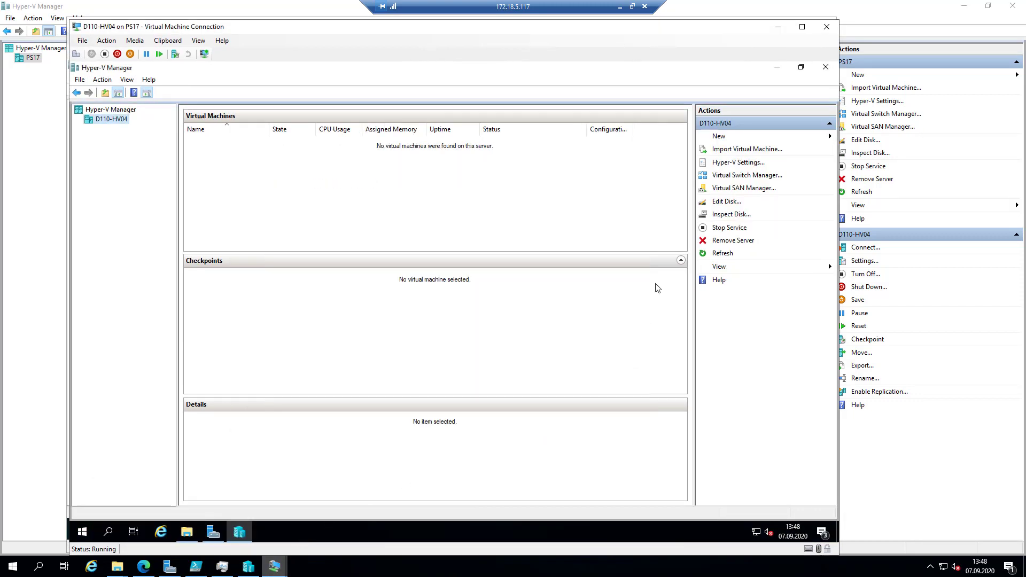
{"action": "left_click", "coordinate": [726, 139]}
{"action": "left_click", "coordinate": [763, 138]}
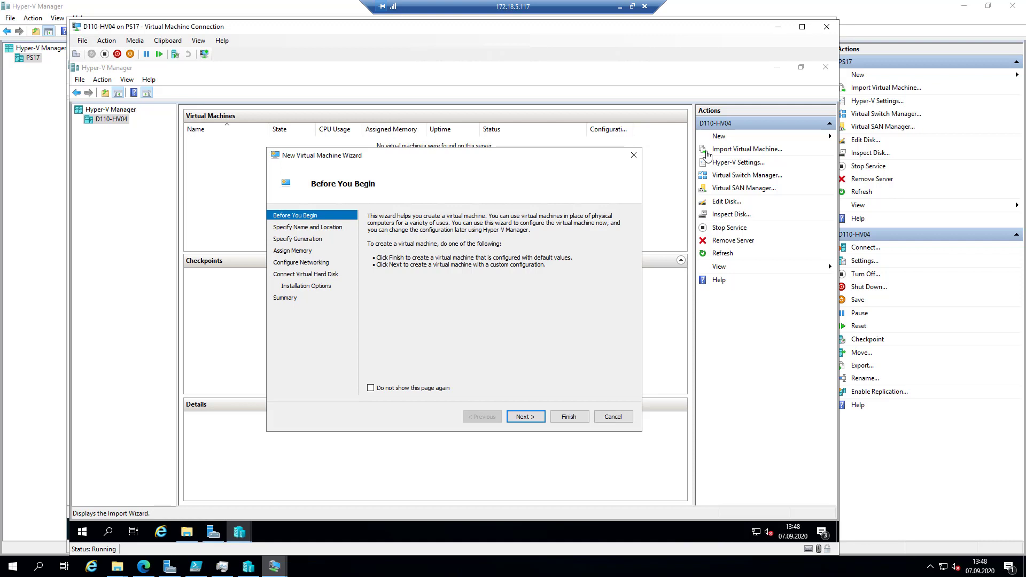
Name the new virtual machine D110-HV04-VM01 and enable storing it in a different location, keeping E:\VMs\.
{"action": "left_click", "coordinate": [533, 419]}
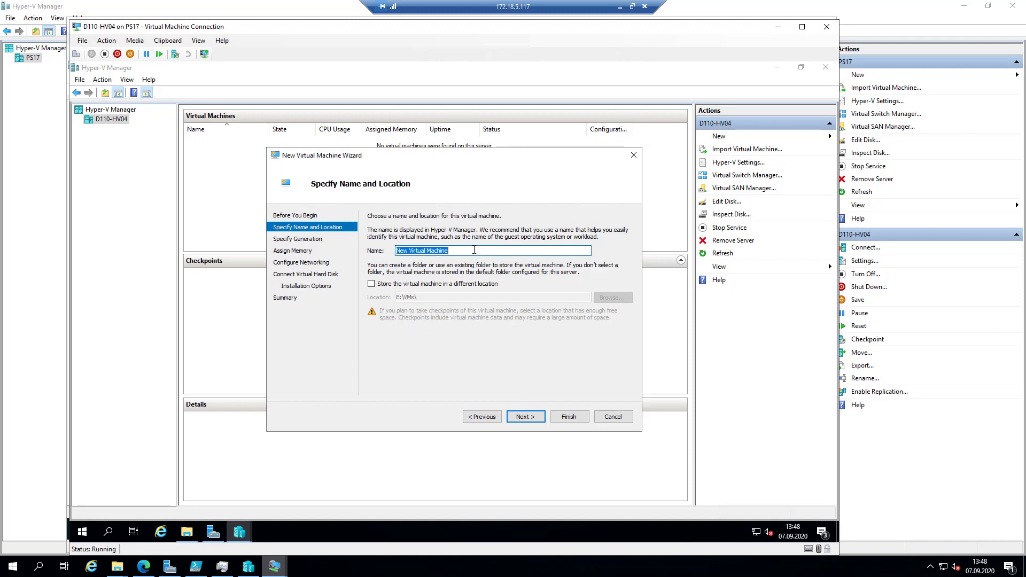
{"action": "type", "text": "D110-HV04-VM01"}
{"action": "left_click", "coordinate": [492, 571]}
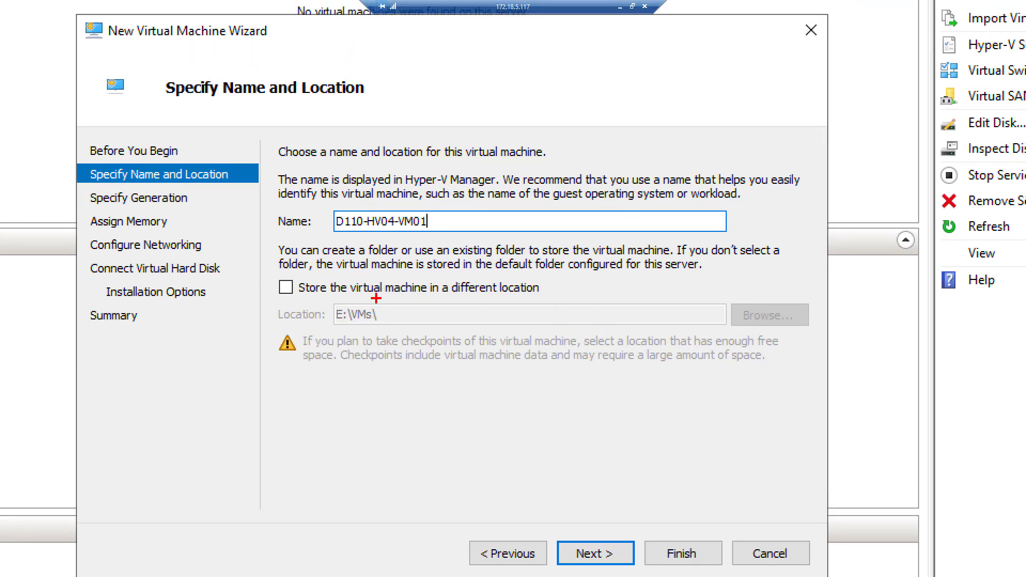
{"action": "left_click_drag", "start_coordinate": [257, 293], "coordinate": [432, 332]}
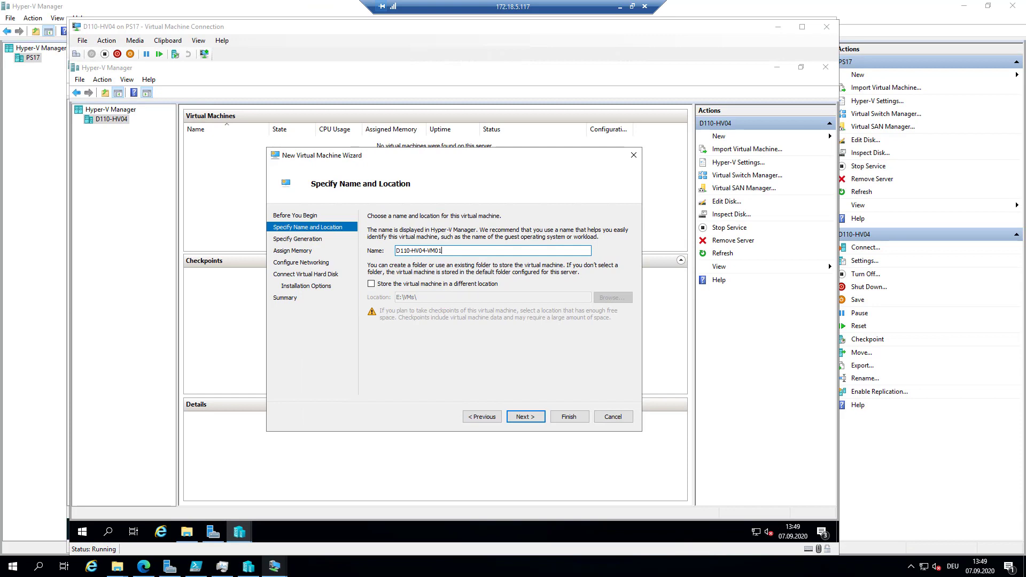
{"action": "left_click", "coordinate": [372, 287]}
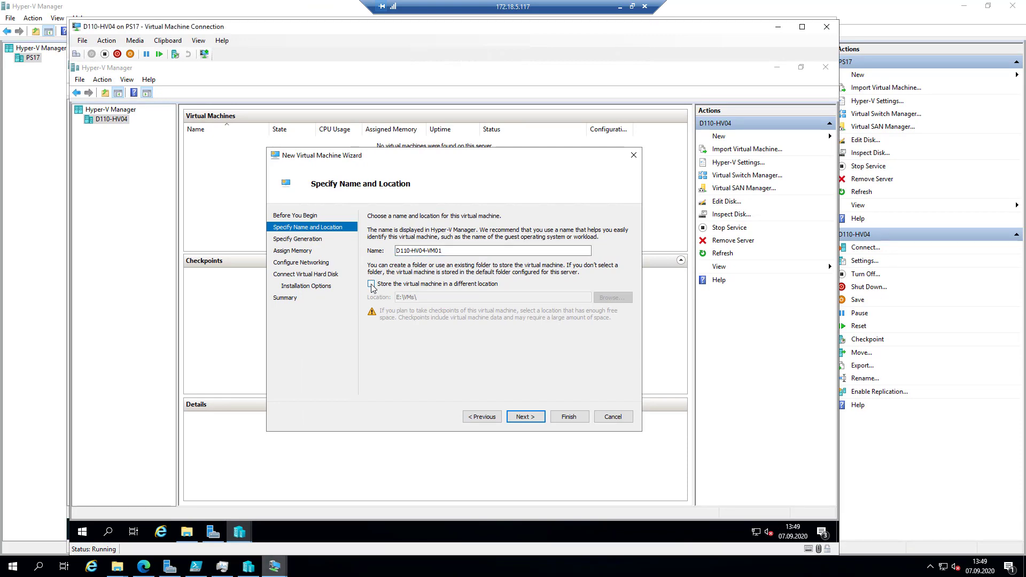
{"action": "left_click", "coordinate": [372, 285]}
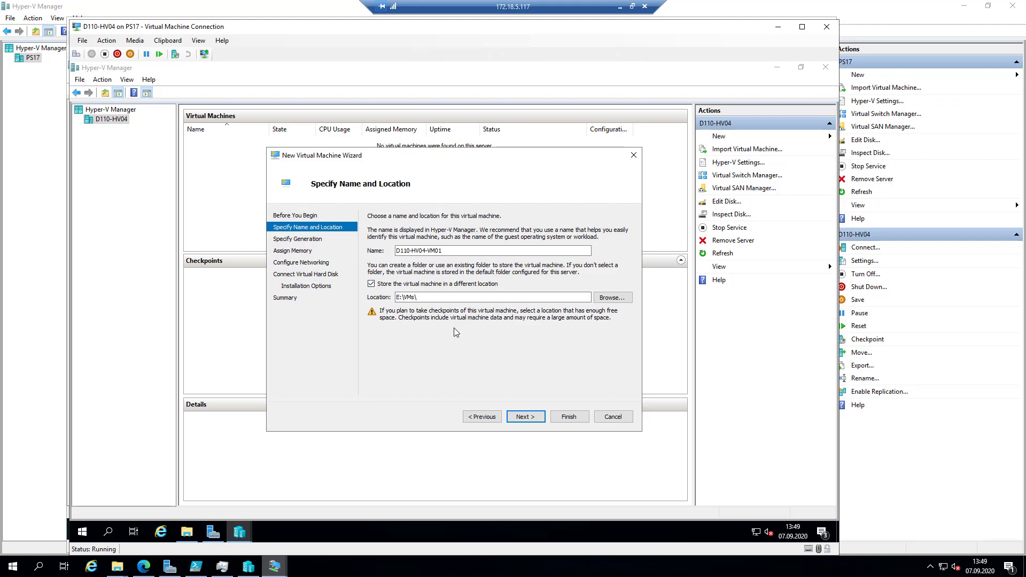
{"action": "left_click", "coordinate": [531, 574]}
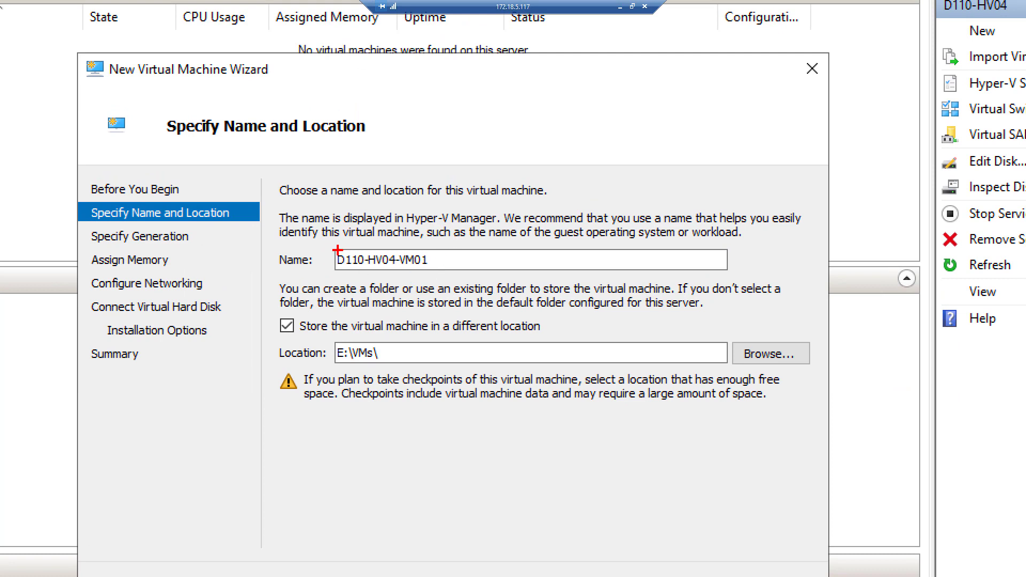
{"action": "mouse_move", "coordinate": [336, 247]}
{"action": "left_mouse_down"}
{"action": "mouse_move", "coordinate": [380, 269]}
{"action": "mouse_move", "coordinate": [442, 271]}
{"action": "left_mouse_up"}
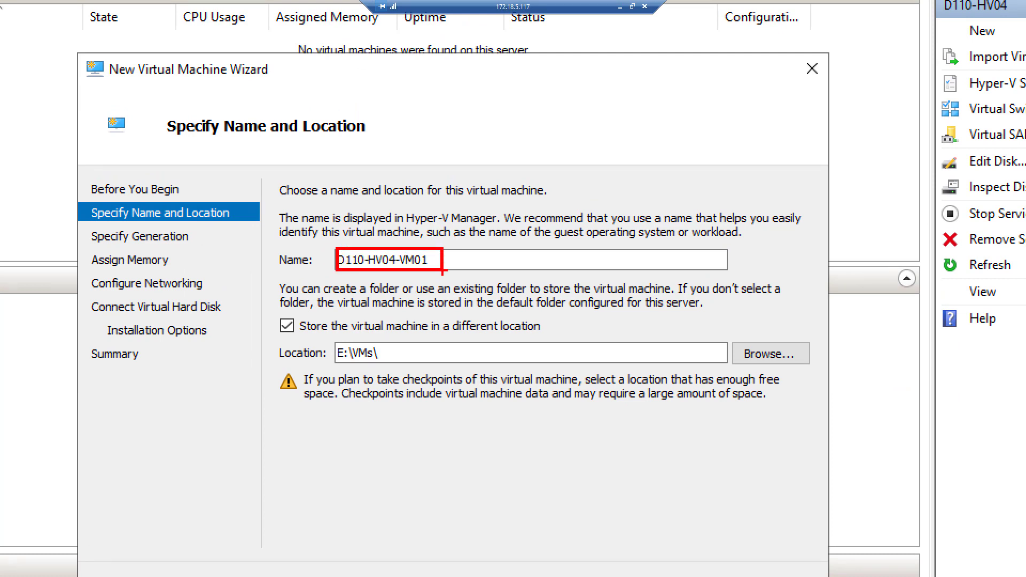
{"action": "mouse_move", "coordinate": [380, 345]}
{"action": "left_mouse_down"}
{"action": "mouse_move", "coordinate": [410, 362]}
{"action": "mouse_move", "coordinate": [476, 366]}
{"action": "mouse_move", "coordinate": [395, 313]}
{"action": "mouse_move", "coordinate": [383, 274]}
{"action": "left_mouse_up"}
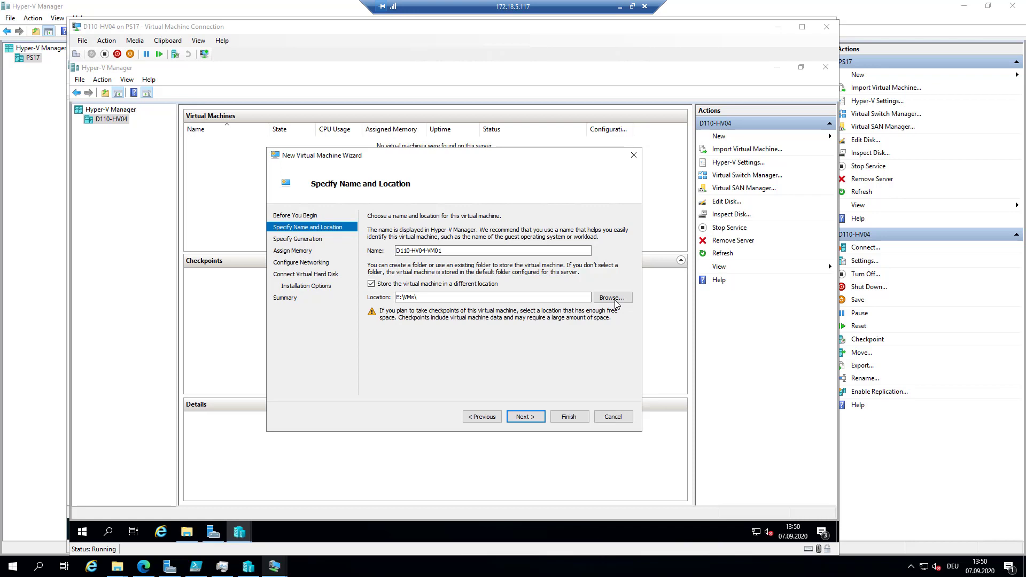
Make the virtual machine Generation 2 and assign it 2048 MB of startup memory.
{"action": "left_click", "coordinate": [533, 418]}
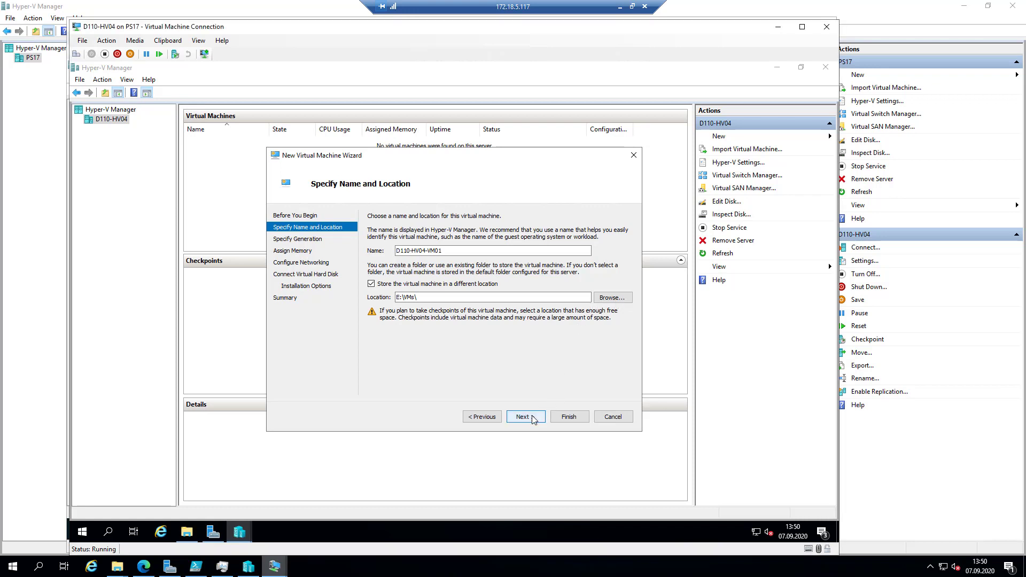
{"action": "left_click", "coordinate": [522, 417]}
{"action": "left_click", "coordinate": [406, 262]}
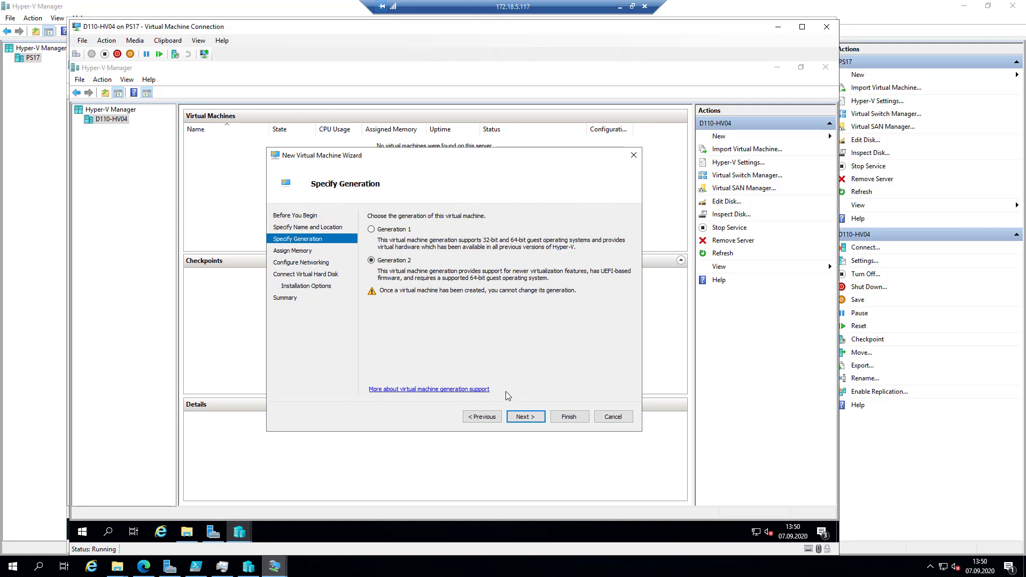
{"action": "left_click", "coordinate": [525, 418]}
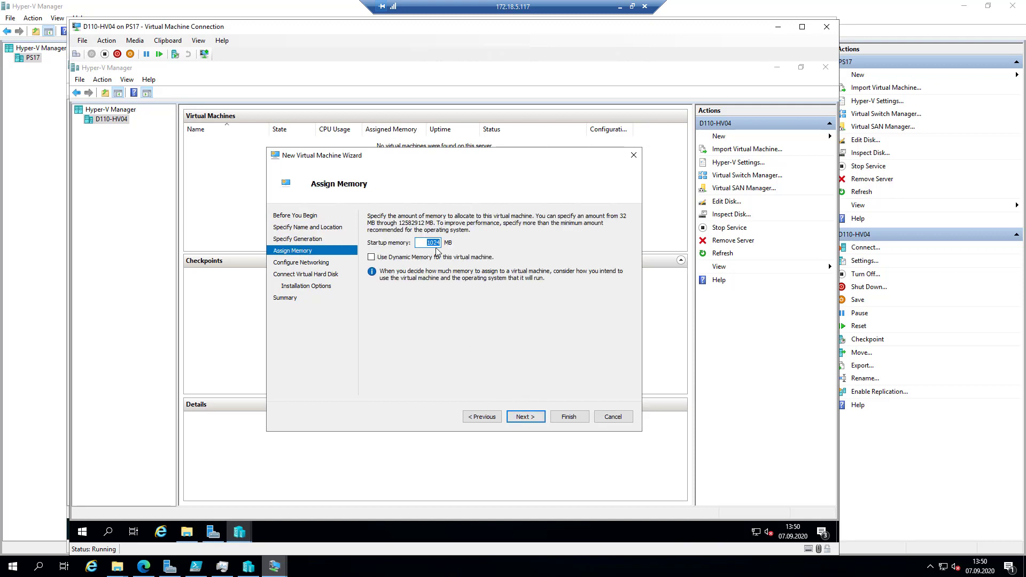
{"action": "type", "text": "2048"}
{"action": "left_click", "coordinate": [539, 421]}
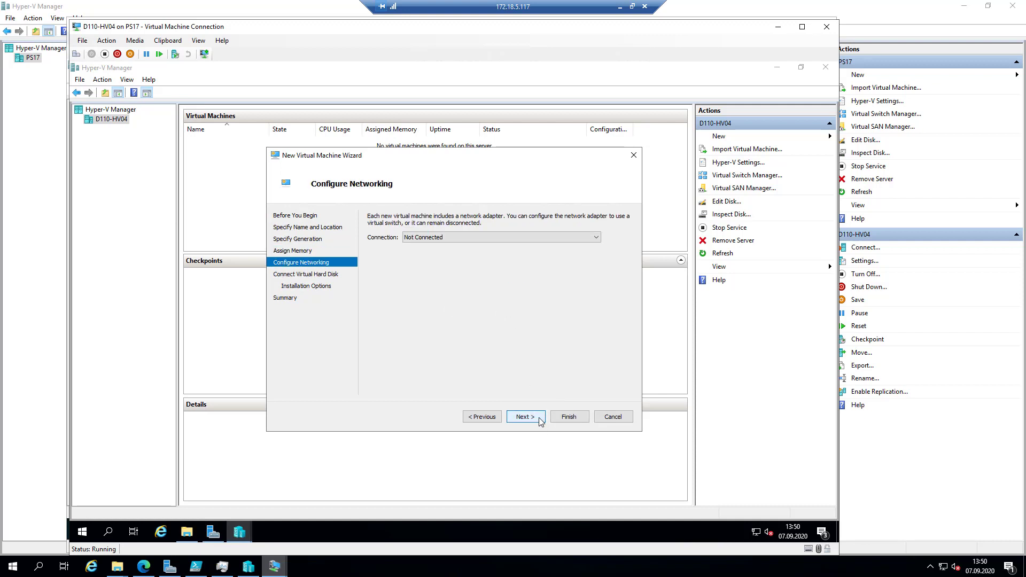
Keep the network connection as Not Connected and accept the default new 127 GB virtual hard disk D110-HV04-VM01.vhdx.
{"action": "left_click", "coordinate": [510, 239]}
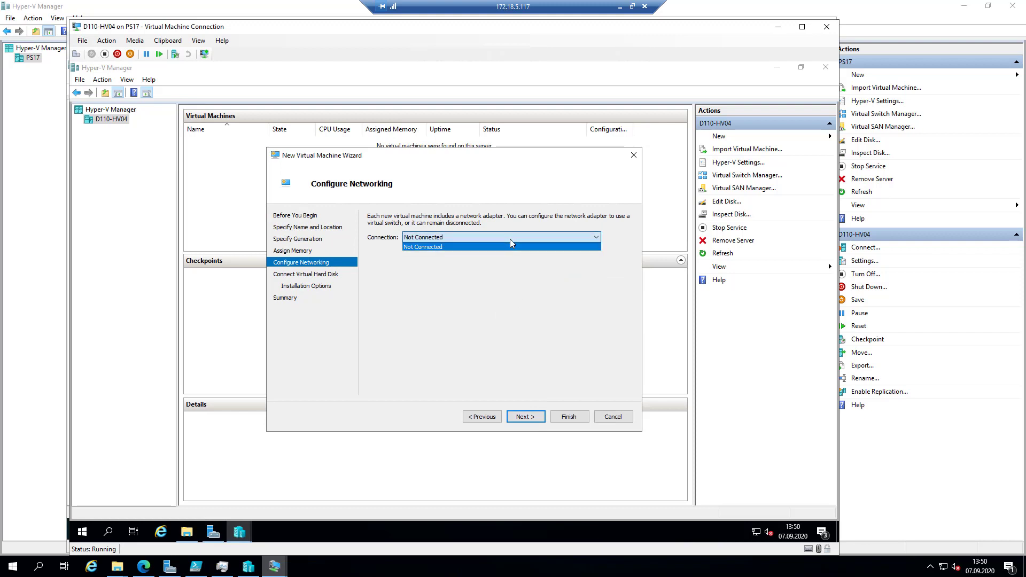
{"action": "left_click", "coordinate": [510, 239]}
{"action": "left_click", "coordinate": [529, 417]}
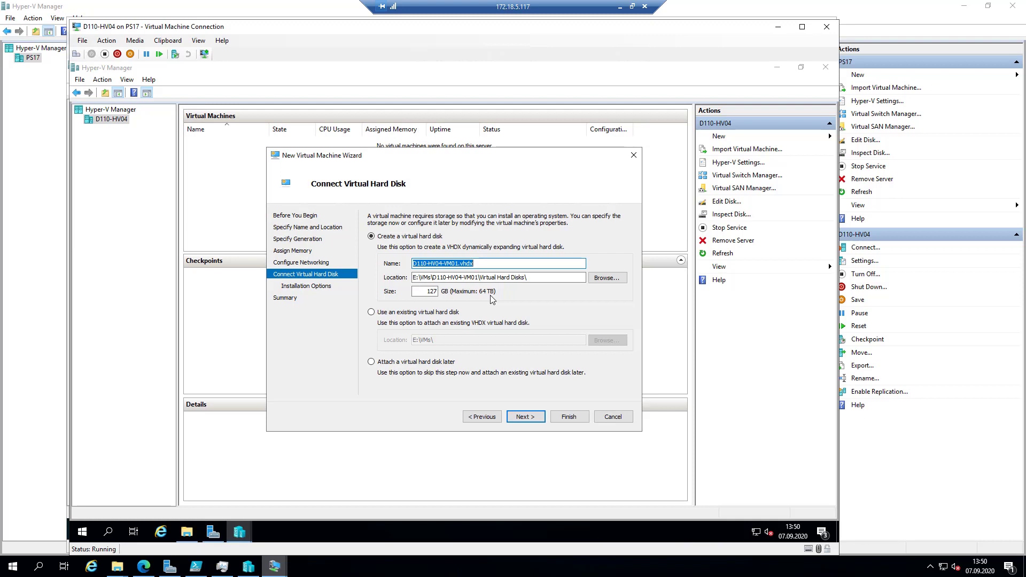
{"action": "left_click", "coordinate": [528, 420]}
Set the operating system to install from the bootable Windows Server 2019 ISO in E:\Sources and proceed to the wizard's summary.
{"action": "left_click", "coordinate": [470, 253]}
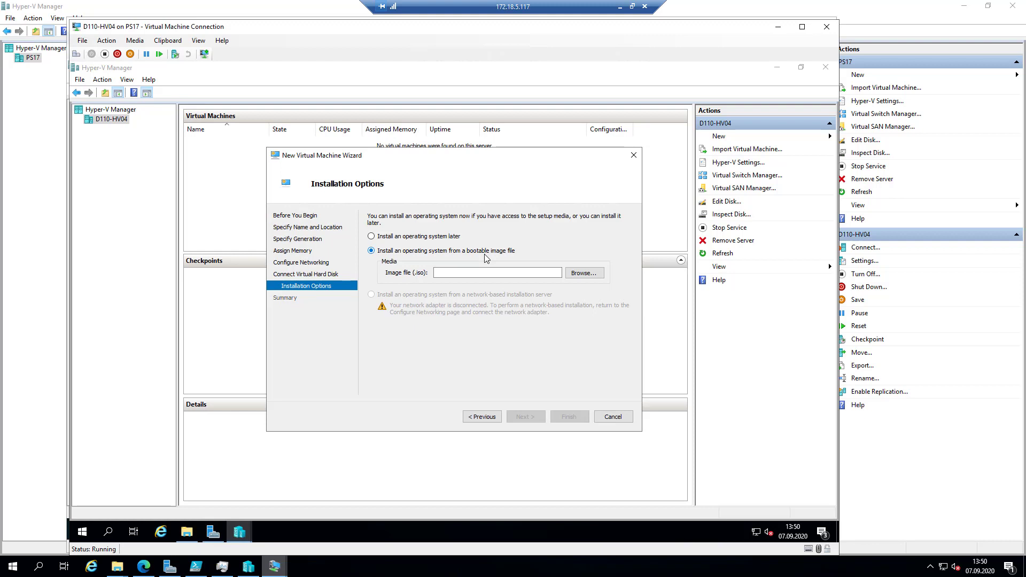
{"action": "left_click", "coordinate": [579, 273]}
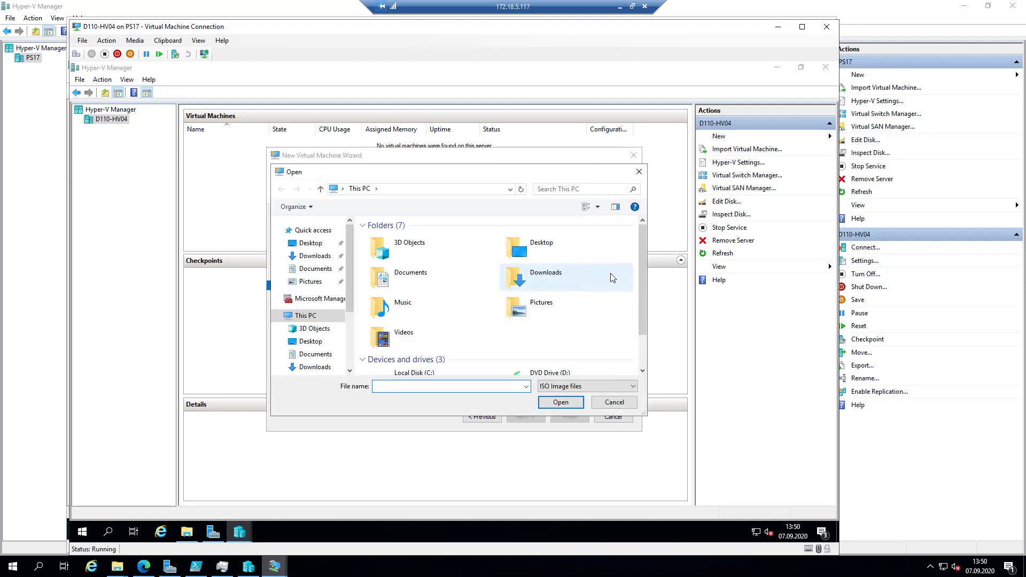
{"action": "left_click_drag", "start_coordinate": [647, 259], "coordinate": [650, 347]}
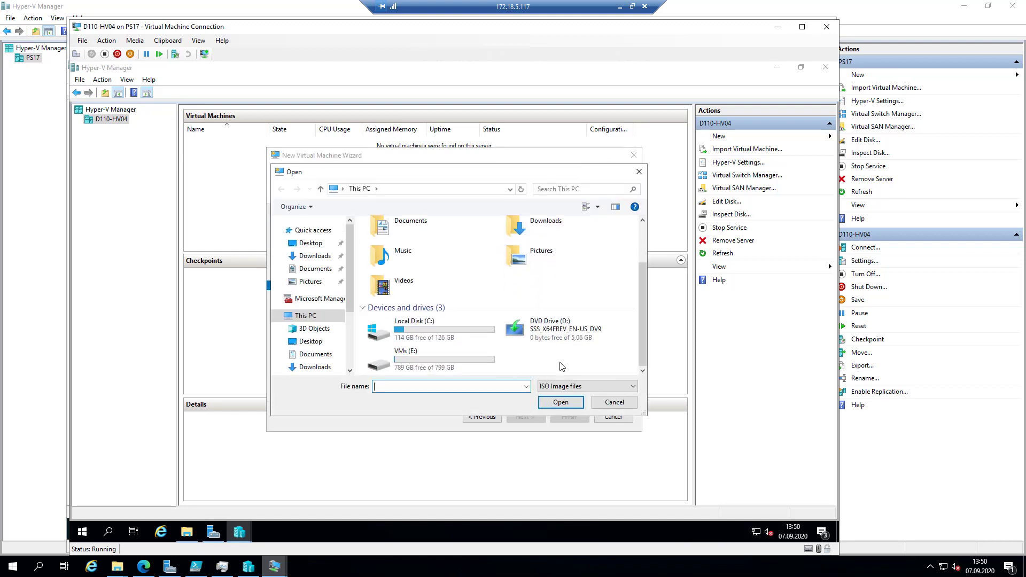
{"action": "double_click", "coordinate": [473, 359]}
{"action": "double_click", "coordinate": [419, 239]}
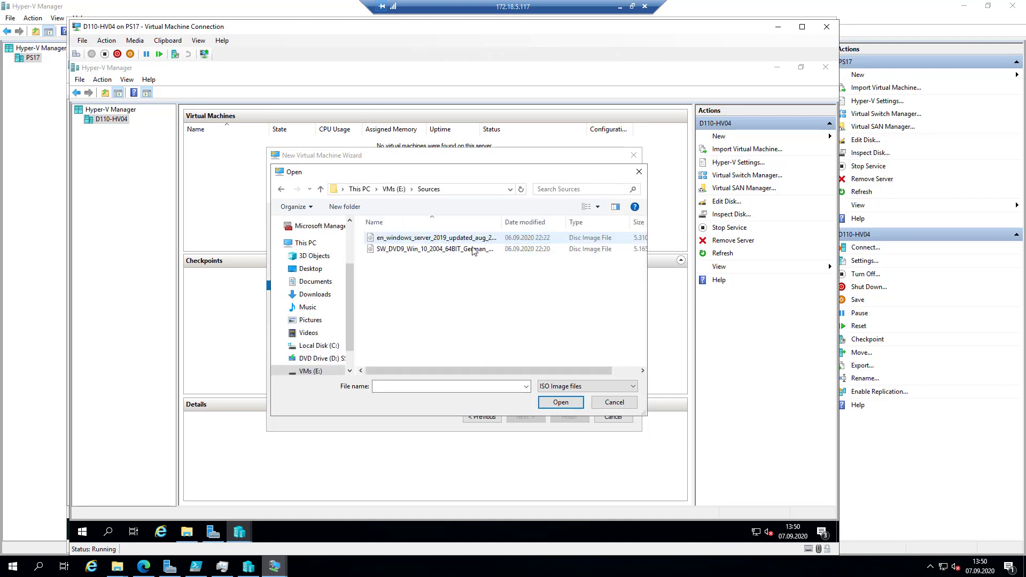
{"action": "left_click", "coordinate": [466, 239]}
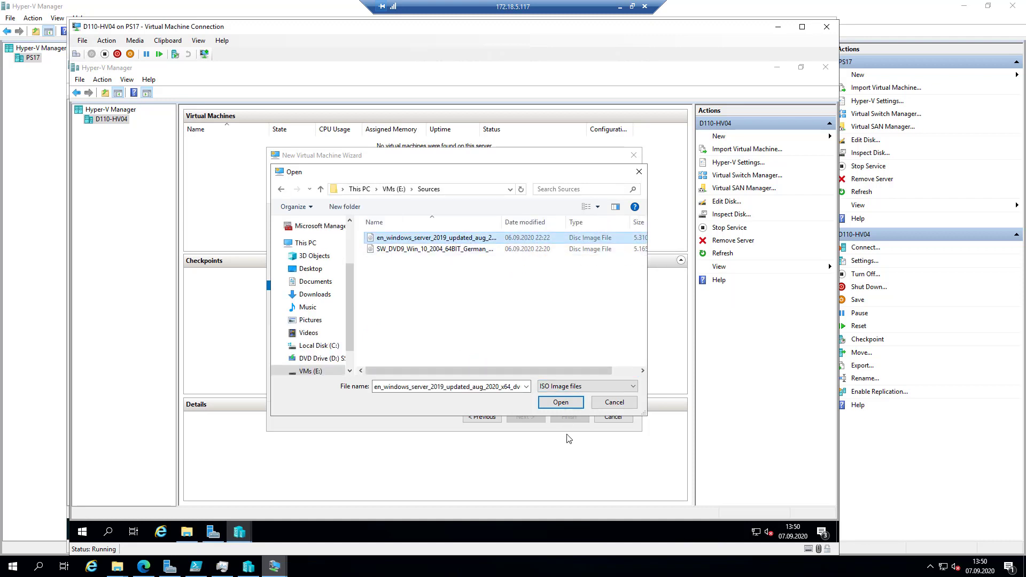
{"action": "left_click", "coordinate": [566, 405]}
{"action": "left_click", "coordinate": [526, 418]}
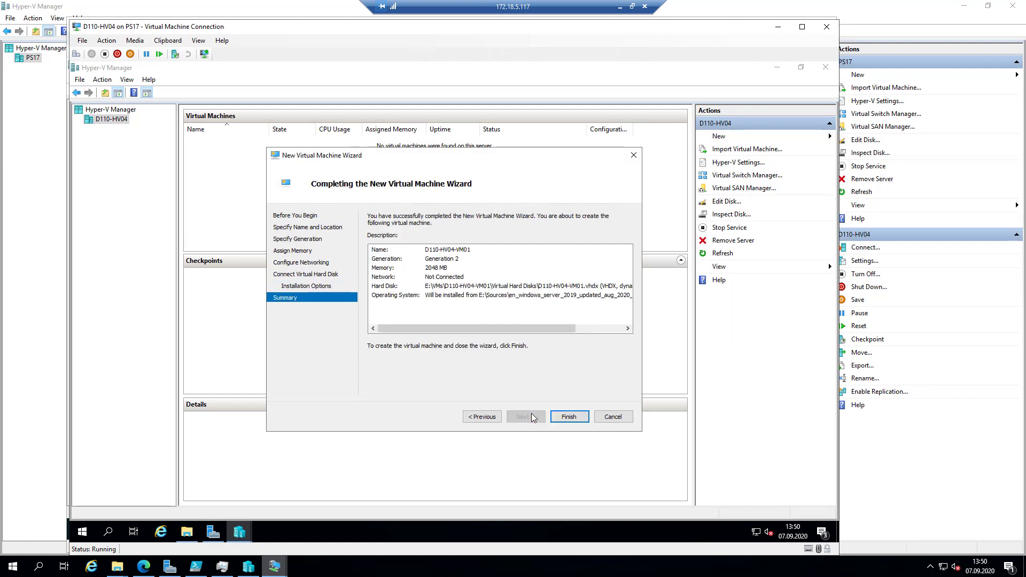
Finish the wizard to create the virtual machine D110-HV04-VM01 and start it.
{"action": "left_click", "coordinate": [563, 417]}
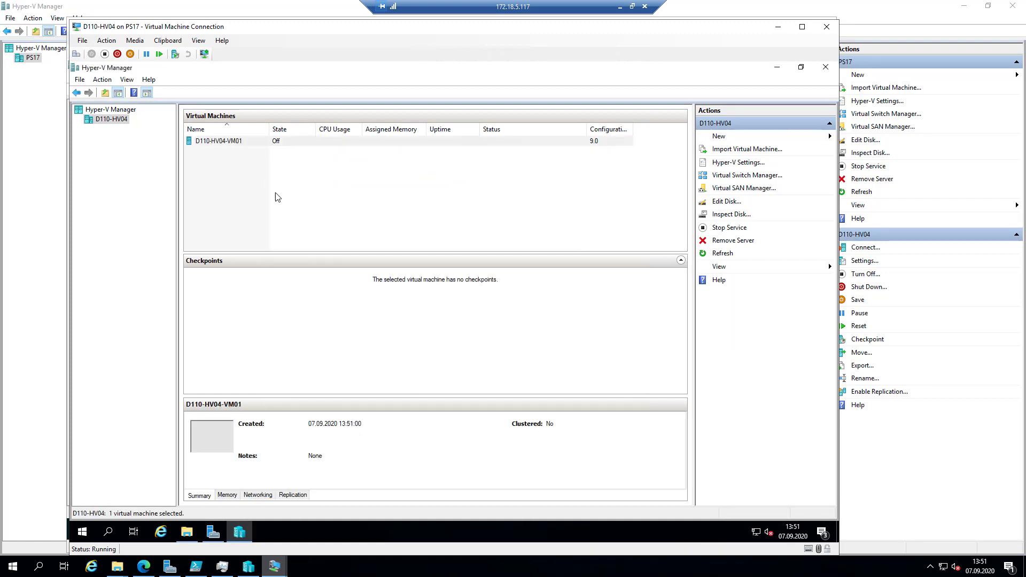
{"action": "right_click", "coordinate": [253, 145]}
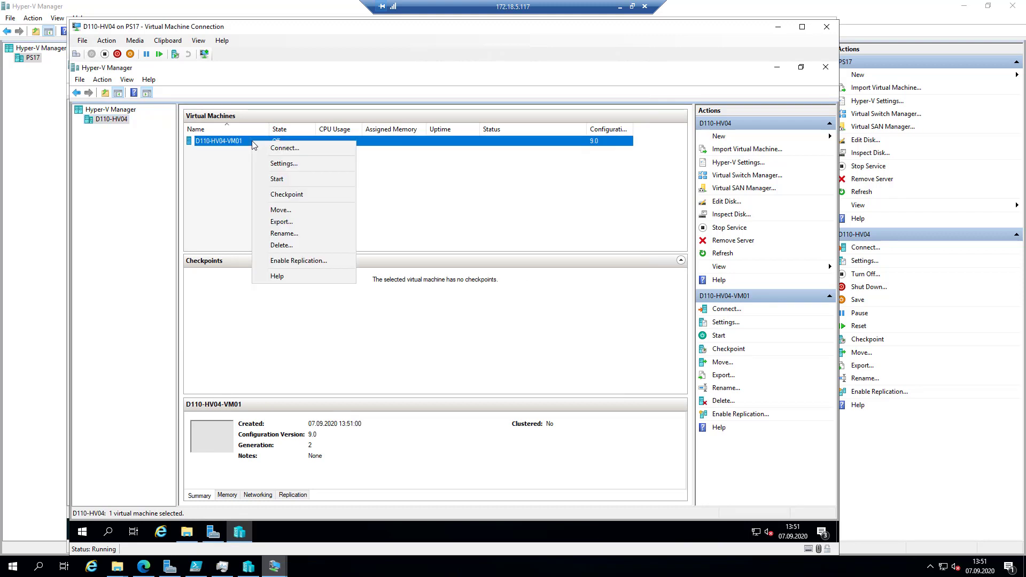
{"action": "left_click", "coordinate": [278, 181]}
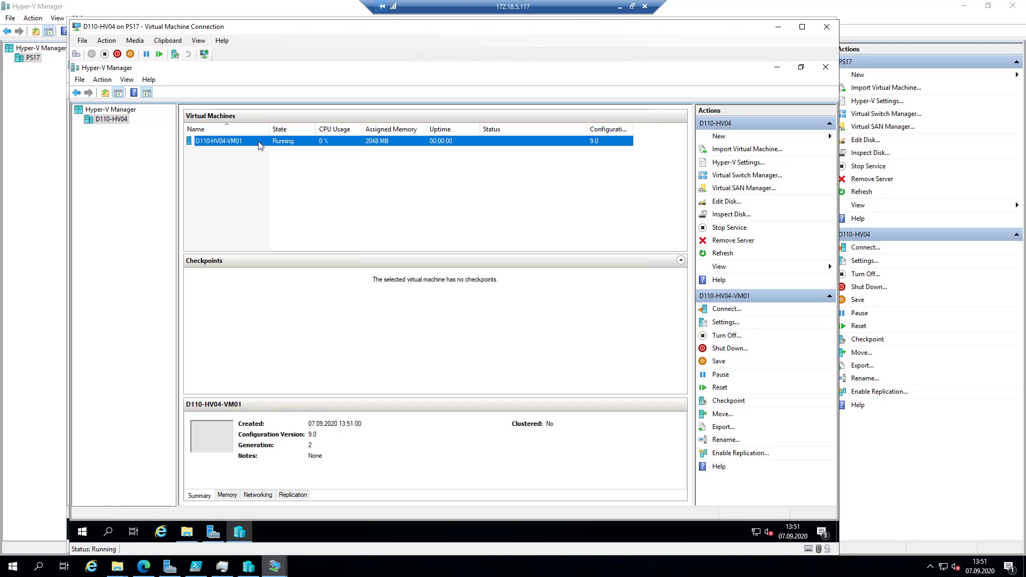
Connect to the running D110-HV04-VM01 and restart it so that it boots from the Windows Server 2019 installation DVD.
{"action": "right_click", "coordinate": [284, 145]}
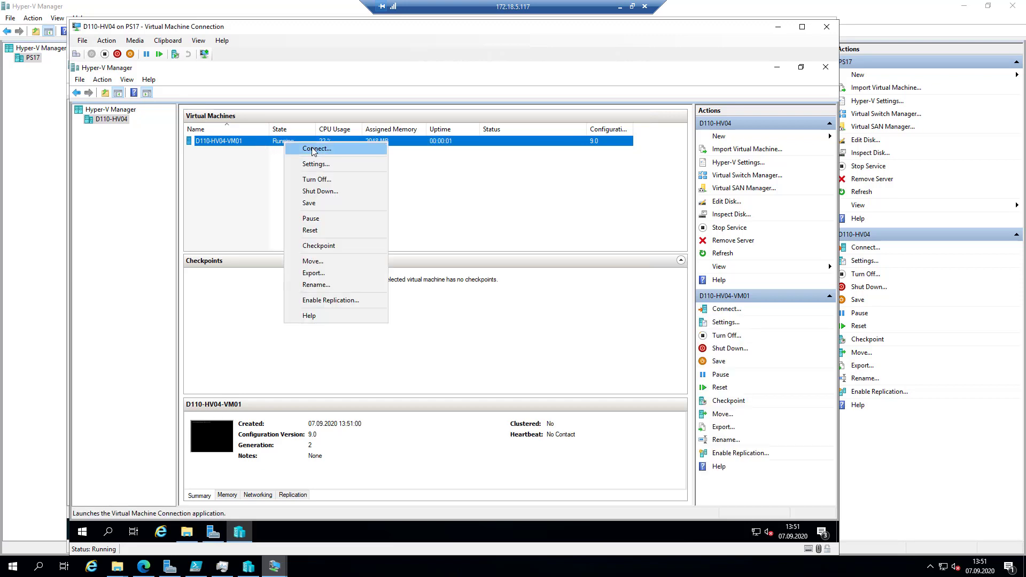
{"action": "left_click", "coordinate": [312, 151]}
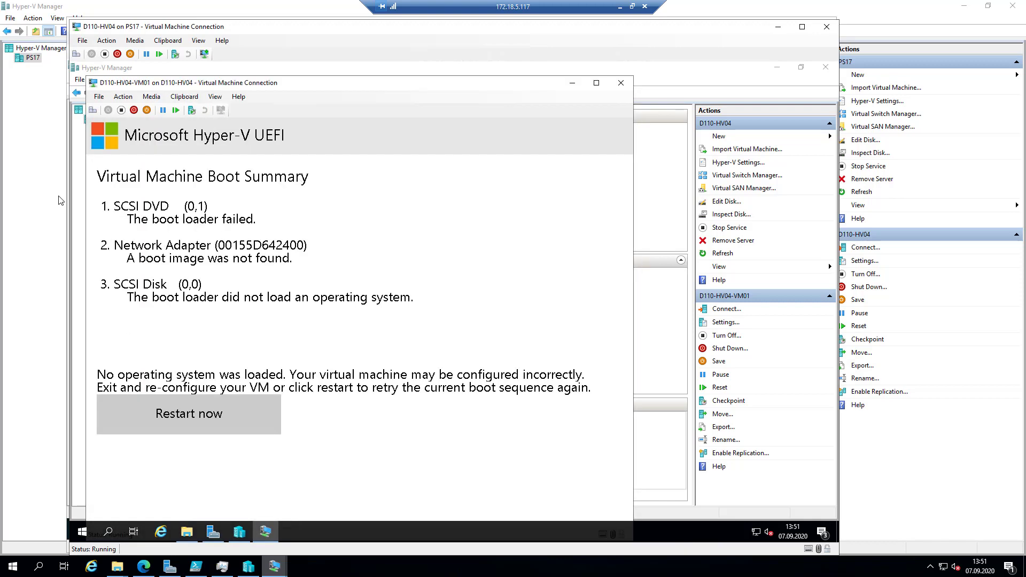
{"action": "left_click", "coordinate": [94, 111]}
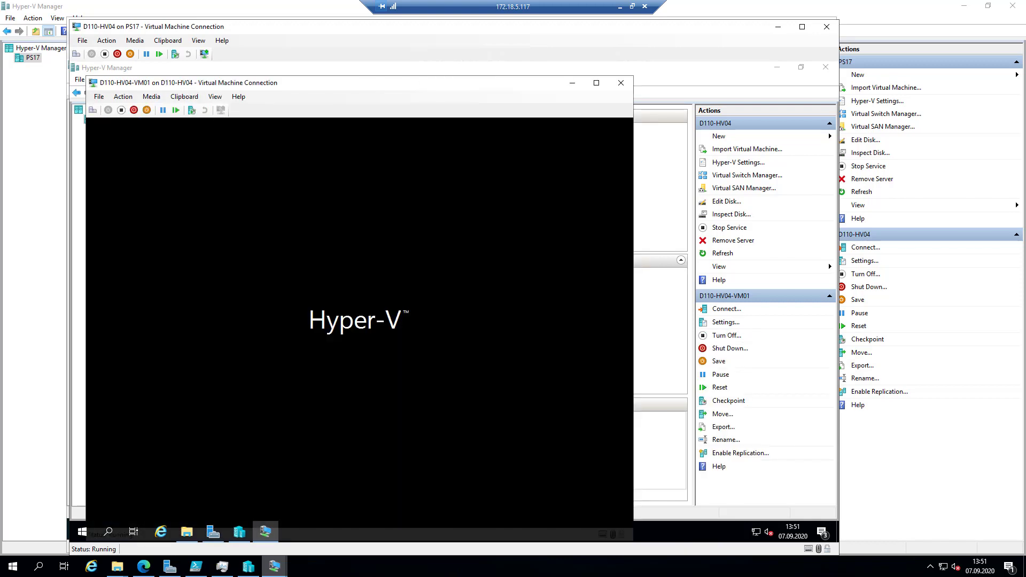
{"action": "key", "text": "Return"}
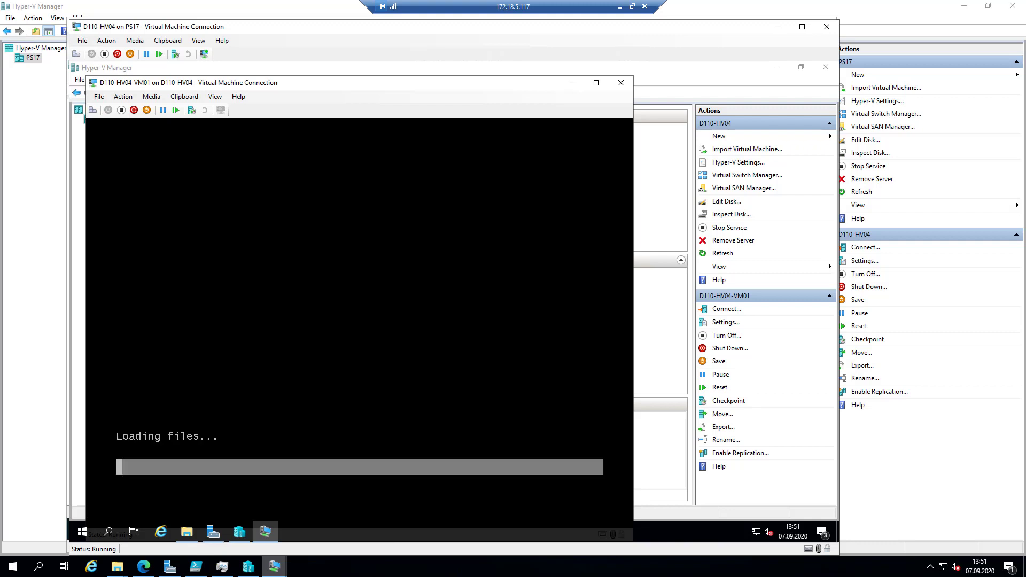
{"action": "left_click", "coordinate": [215, 98]}
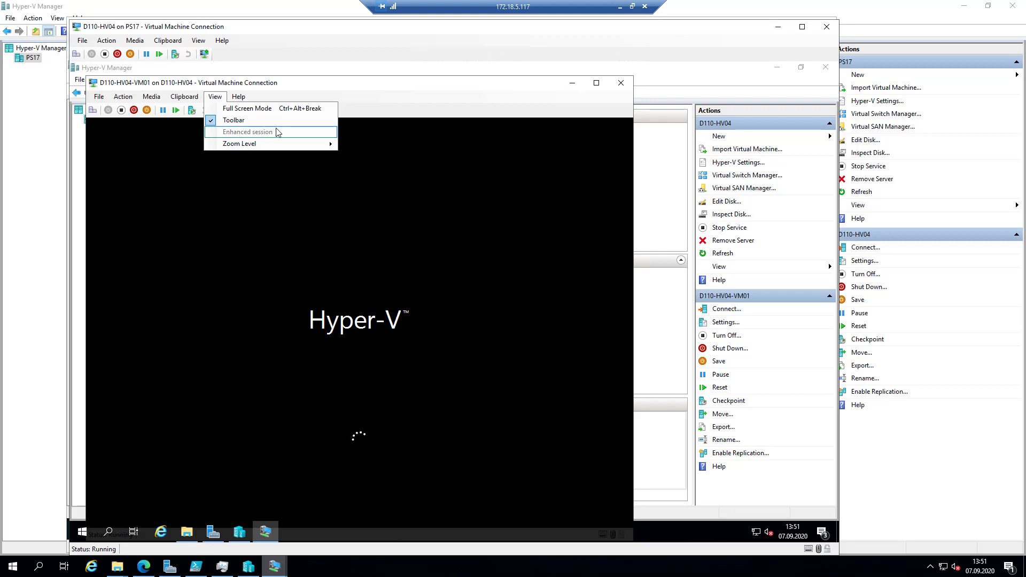
{"action": "left_click", "coordinate": [350, 88]}
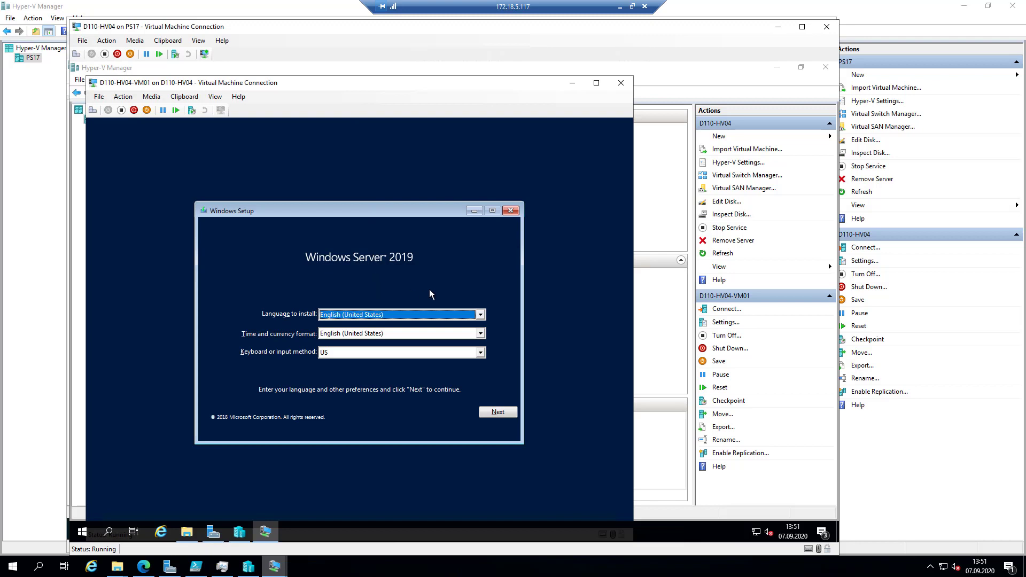
Set the time and currency format to German (Germany) in Windows Setup and start the installation.
{"action": "key", "text": "Tab"}
{"action": "type", "text": "ger"}
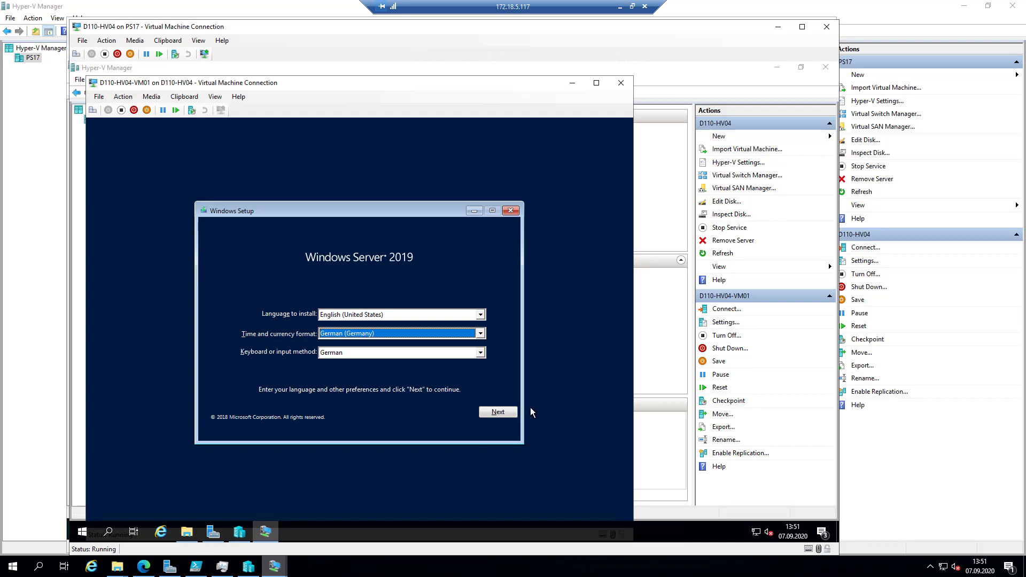
{"action": "left_click", "coordinate": [492, 414]}
{"action": "left_click", "coordinate": [375, 330]}
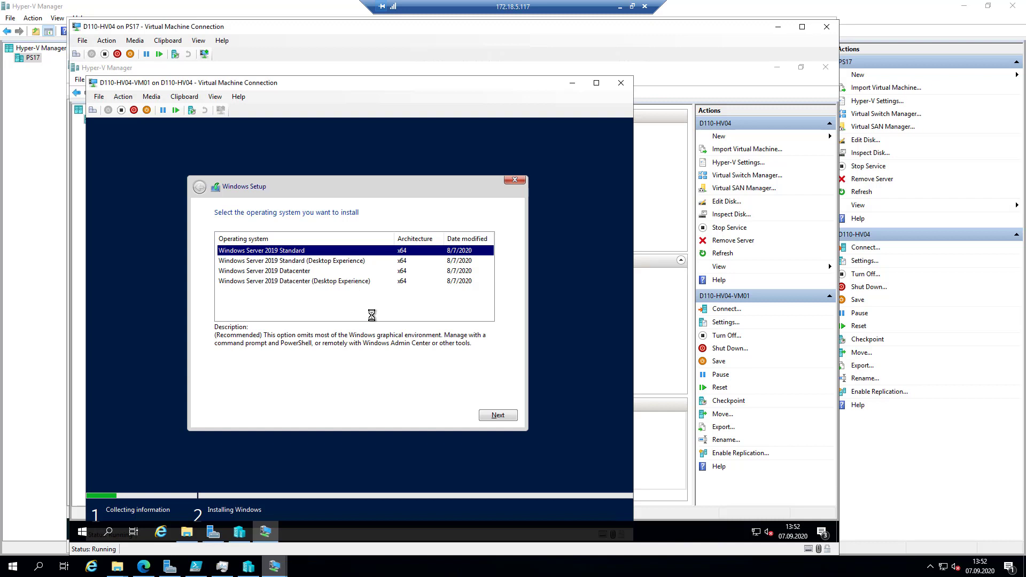
Select Windows Server 2019 Standard (Desktop Experience), accept the license terms and continue to the choice of installation drive.
{"action": "left_click", "coordinate": [374, 261]}
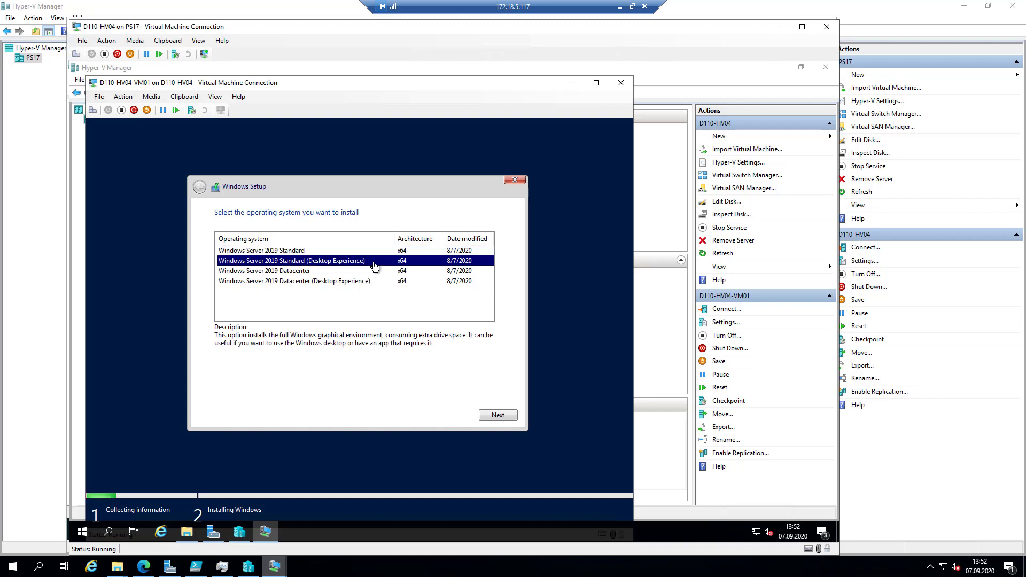
{"action": "left_click", "coordinate": [314, 251]}
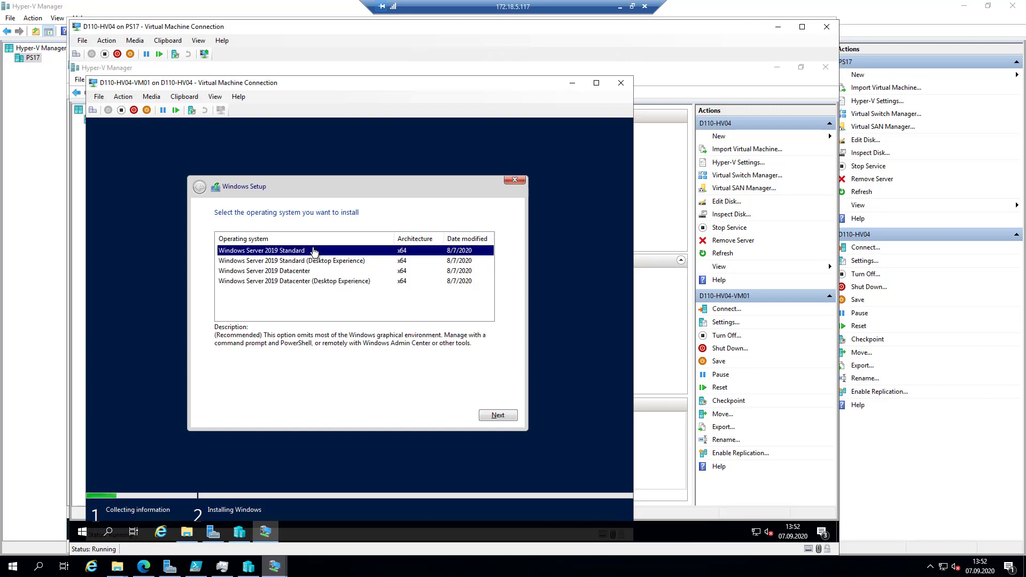
{"action": "left_click", "coordinate": [354, 263]}
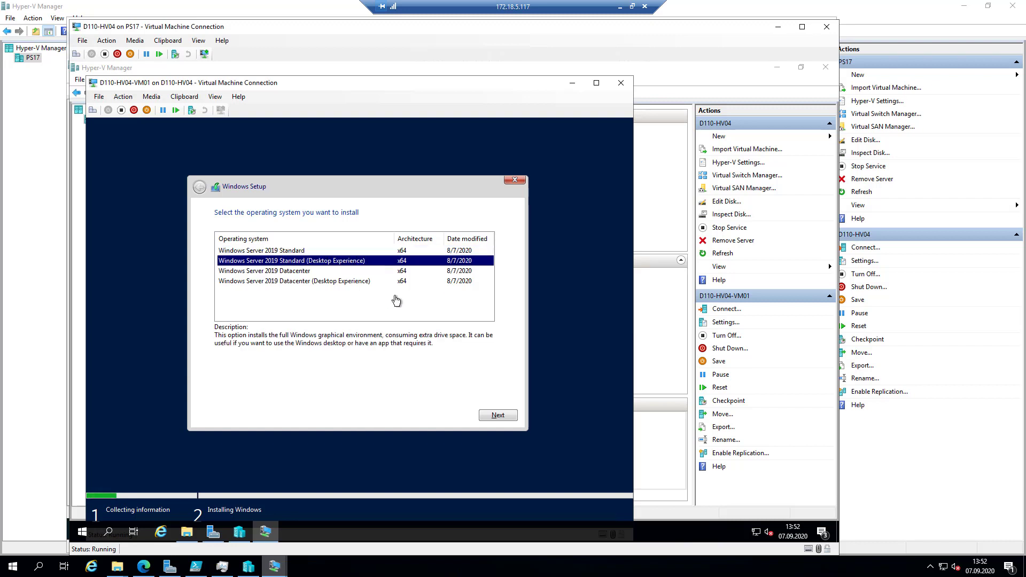
{"action": "left_click", "coordinate": [508, 415]}
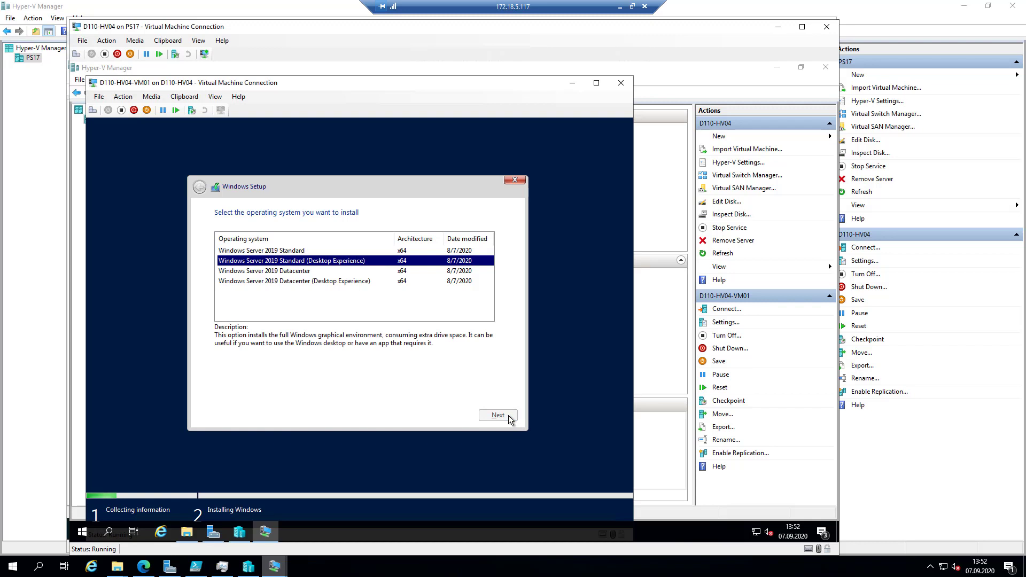
{"action": "left_click", "coordinate": [285, 392]}
{"action": "left_click", "coordinate": [498, 415]}
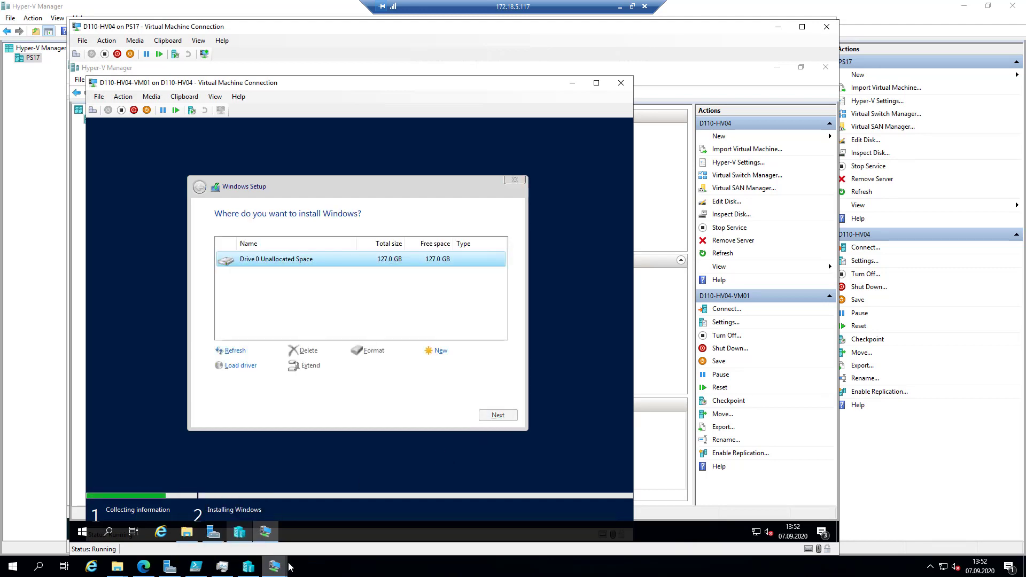
Switch to the D110-Win10-CL02 connection, connect to and start its new Ubuntu 19.10 virtual machine, and close that machine's connection window.
{"action": "mouse_move", "coordinate": [282, 571]}
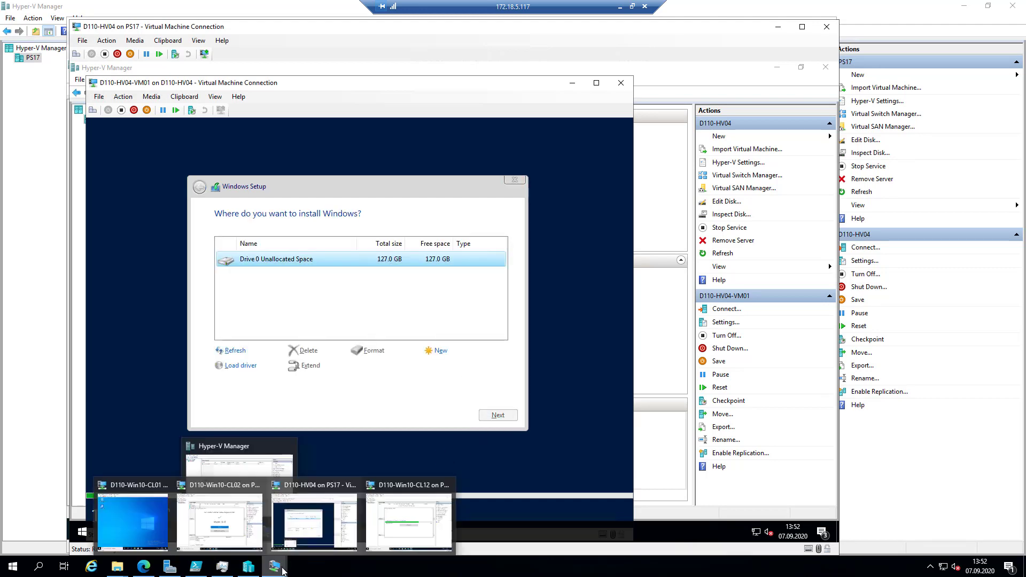
{"action": "left_click", "coordinate": [235, 517]}
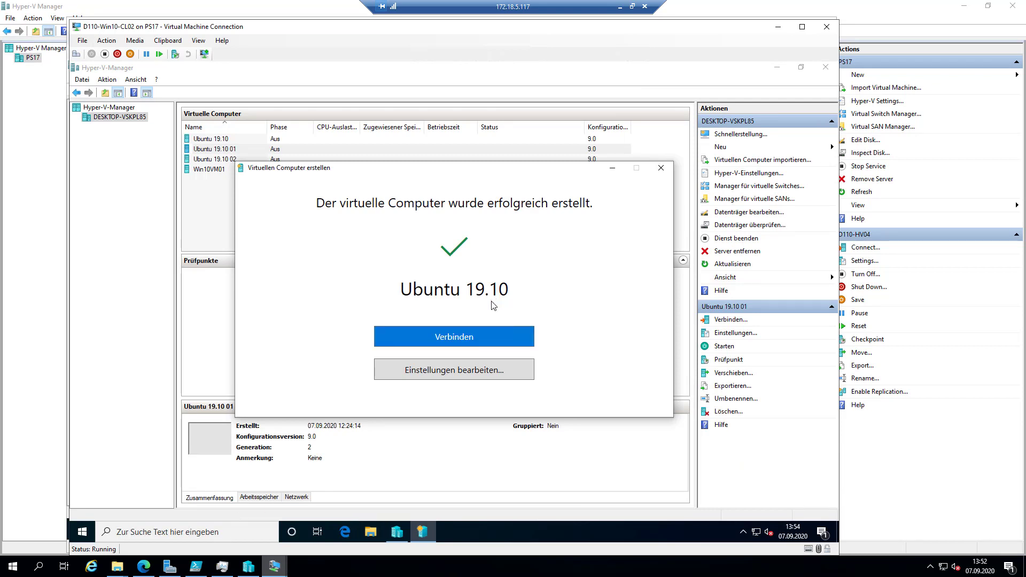
{"action": "left_click", "coordinate": [468, 332]}
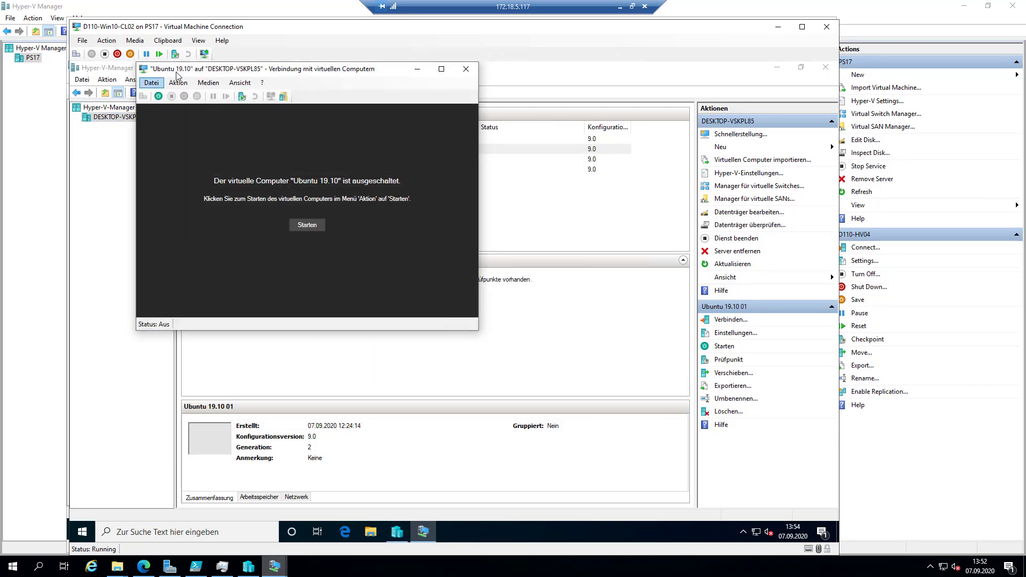
{"action": "left_click_drag", "start_coordinate": [281, 72], "coordinate": [416, 94]}
{"action": "left_click", "coordinate": [443, 247]}
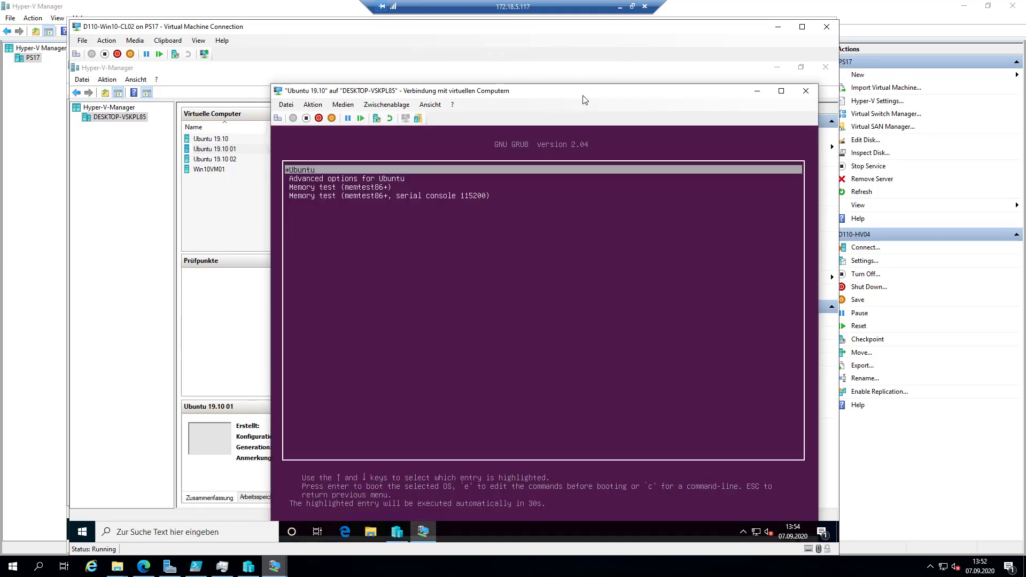
{"action": "left_click_drag", "start_coordinate": [585, 100], "coordinate": [467, 89]}
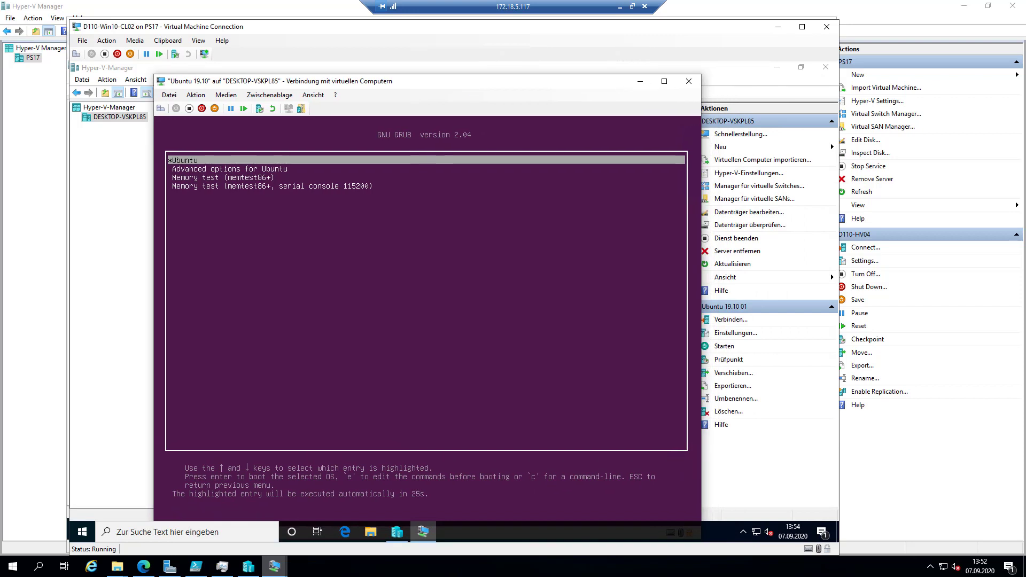
{"action": "left_click", "coordinate": [689, 82]}
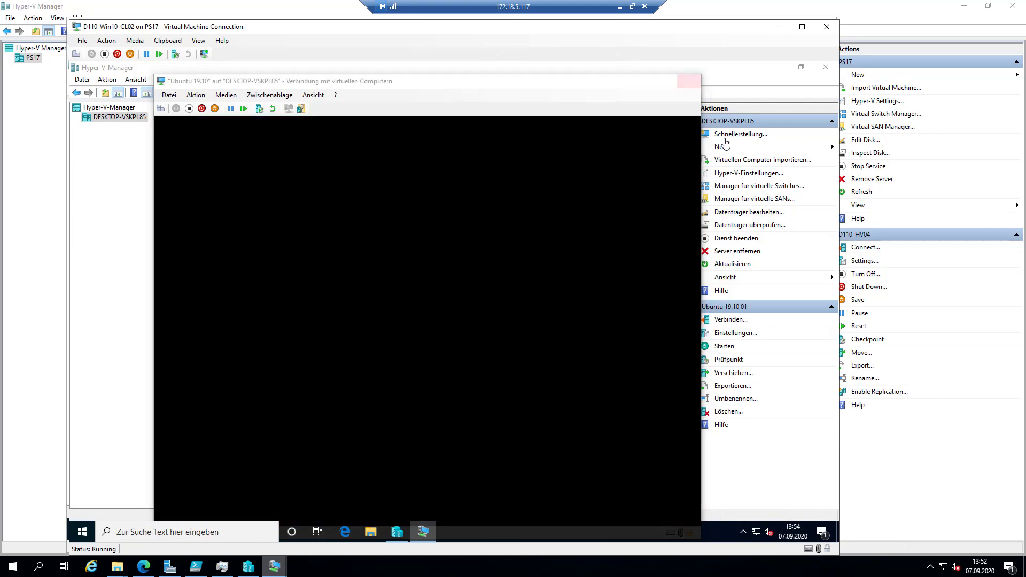
Create a virtual machine with Quick Create from the local source en_windows_server_2019_updated_aug_2020_x64_dvd_f4bab427.iso in C:\Sources and close the completion dialog.
{"action": "left_click", "coordinate": [740, 135]}
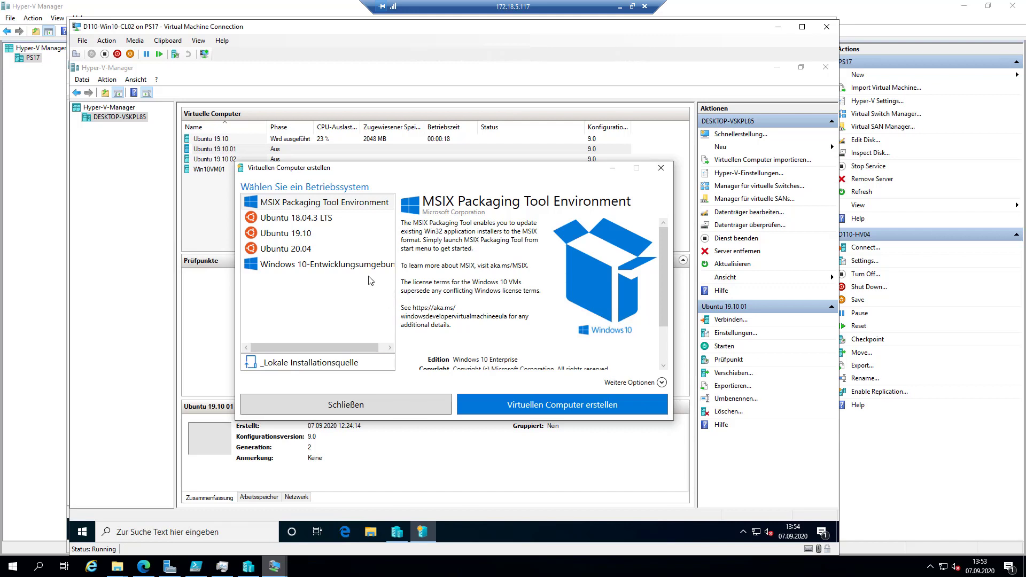
{"action": "left_click", "coordinate": [302, 363]}
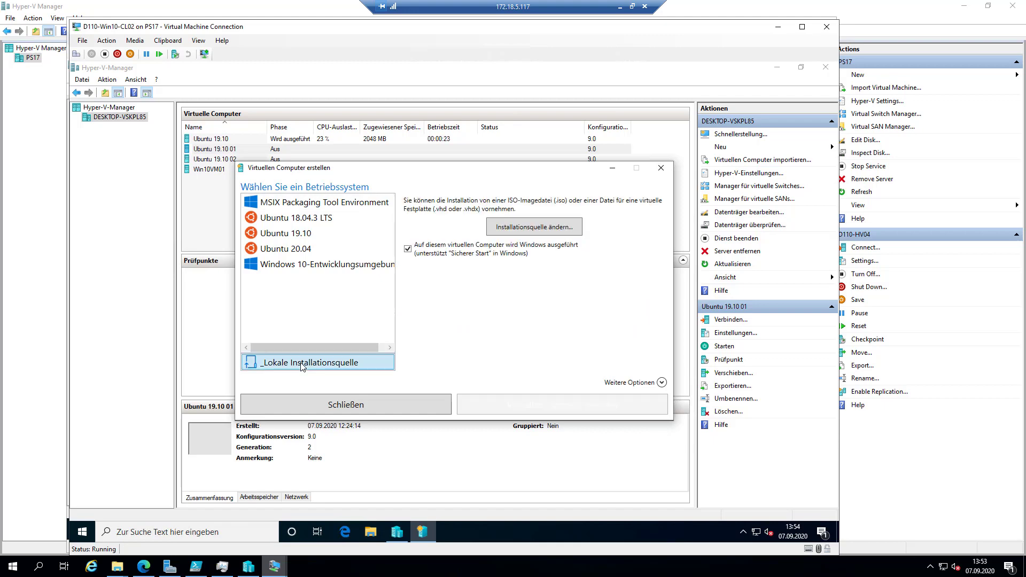
{"action": "left_click", "coordinate": [528, 228]}
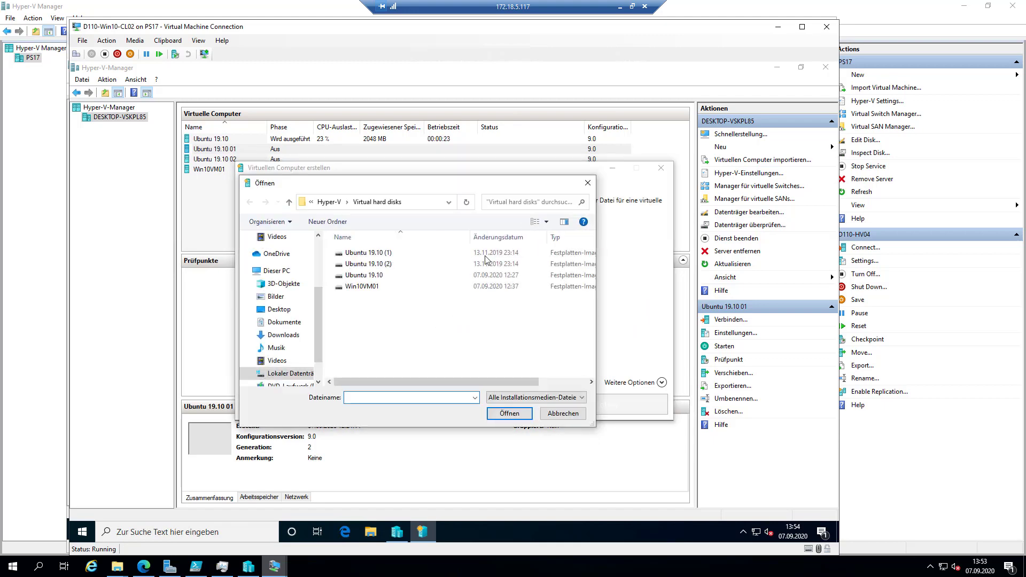
{"action": "left_click", "coordinate": [288, 373]}
{"action": "double_click", "coordinate": [362, 301]}
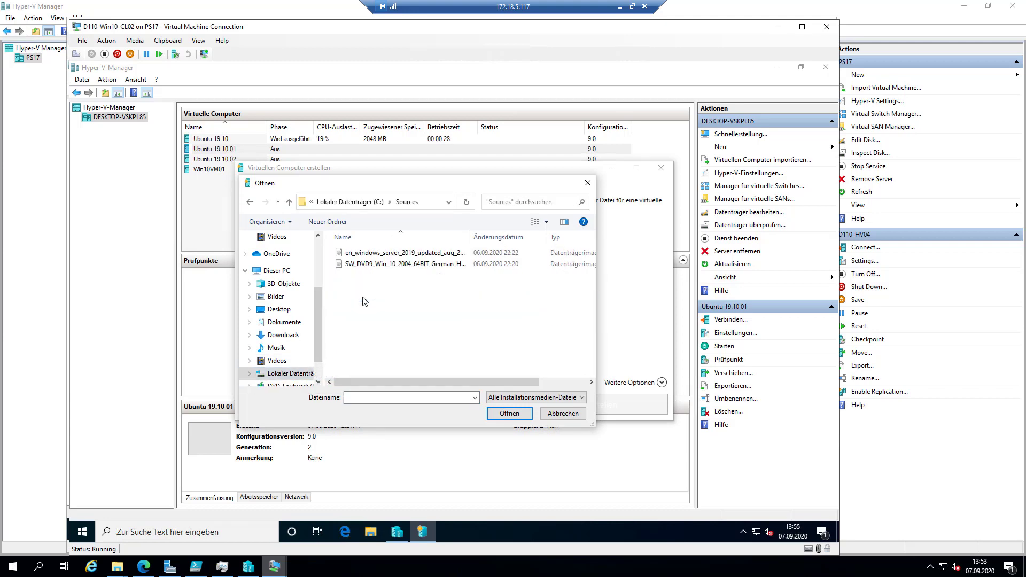
{"action": "left_click", "coordinate": [398, 255]}
{"action": "left_click", "coordinate": [509, 413]}
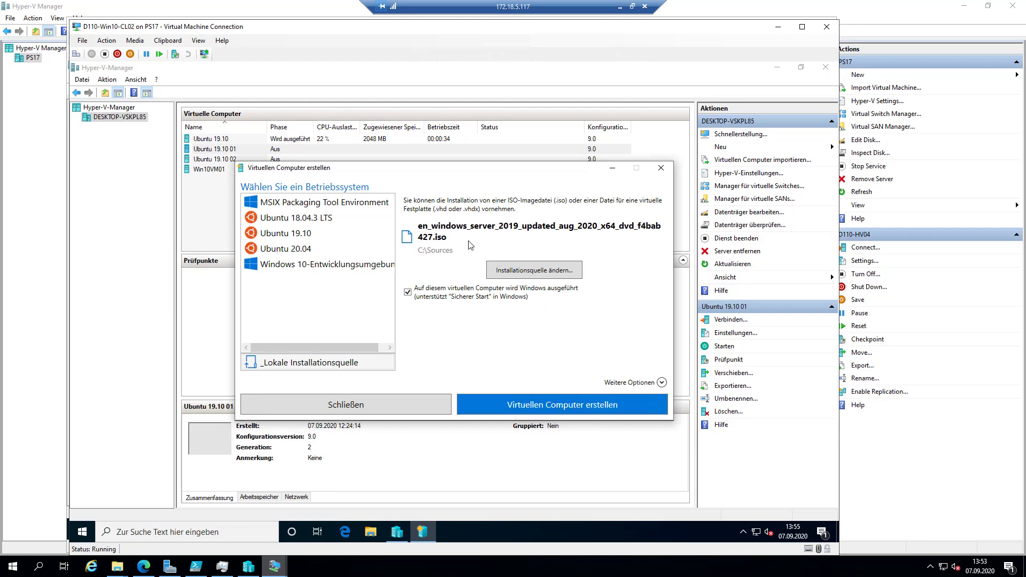
{"action": "left_click", "coordinate": [591, 407]}
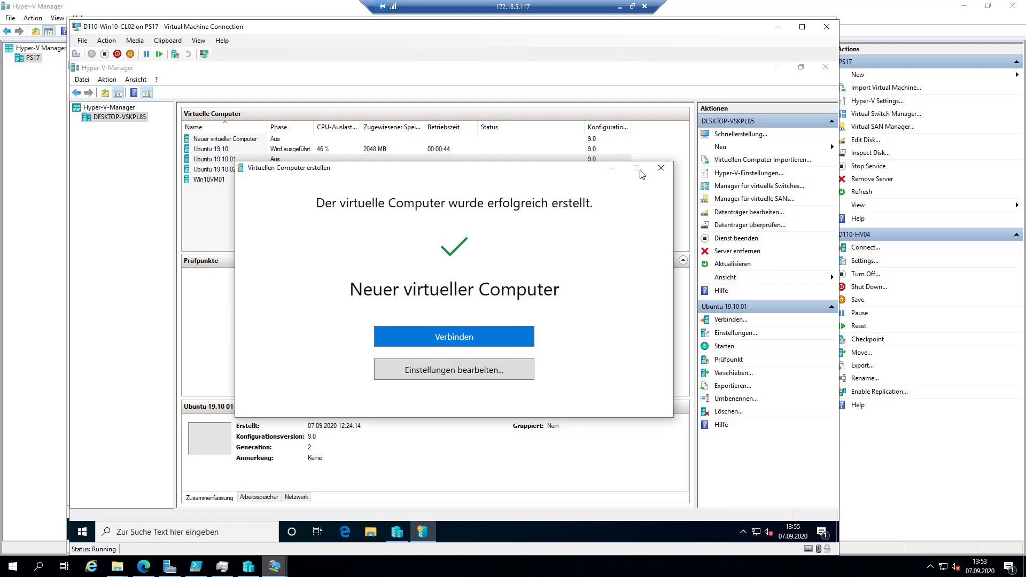
{"action": "left_click", "coordinate": [661, 167]}
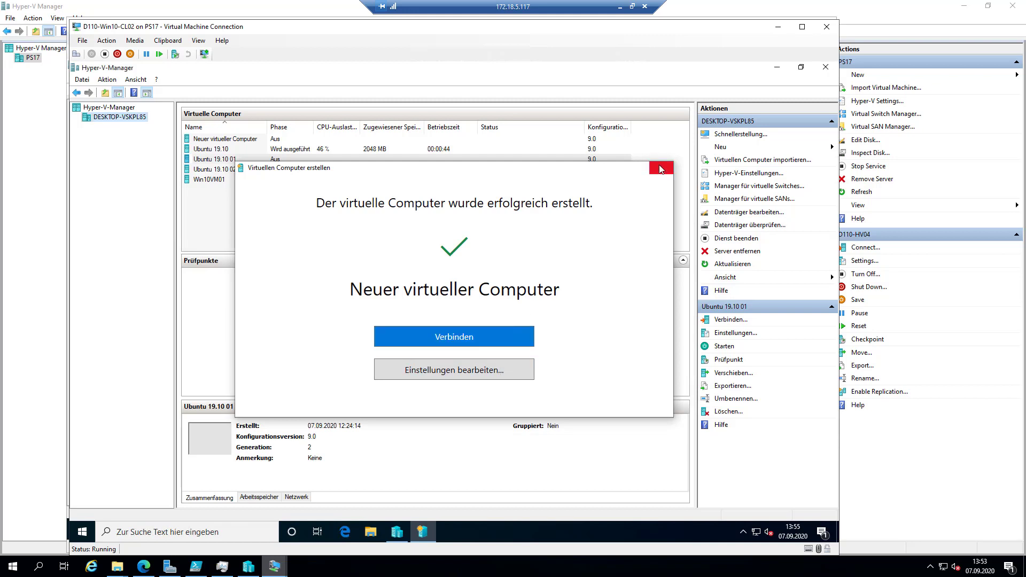
Start another Quick Create and choose the Windows Server 2019 ISO in C:\Sources as its local installation source.
{"action": "left_click", "coordinate": [737, 136]}
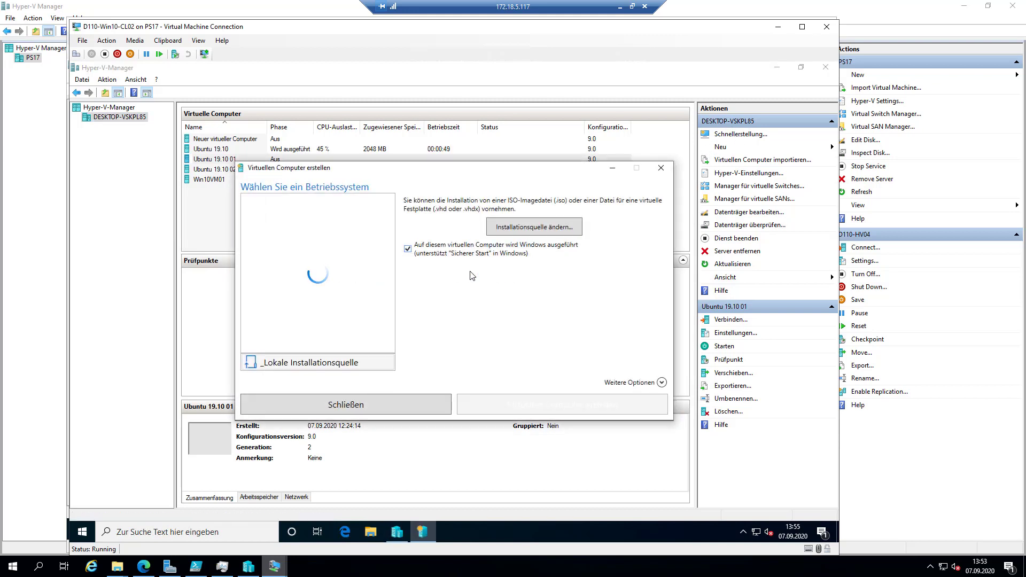
{"action": "left_click", "coordinate": [343, 366]}
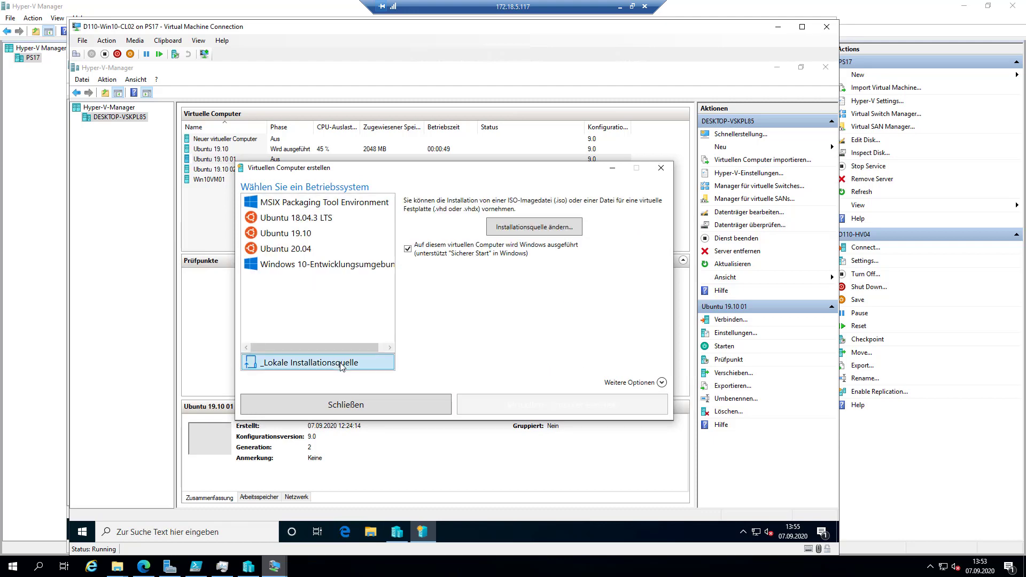
{"action": "left_click", "coordinate": [542, 225]}
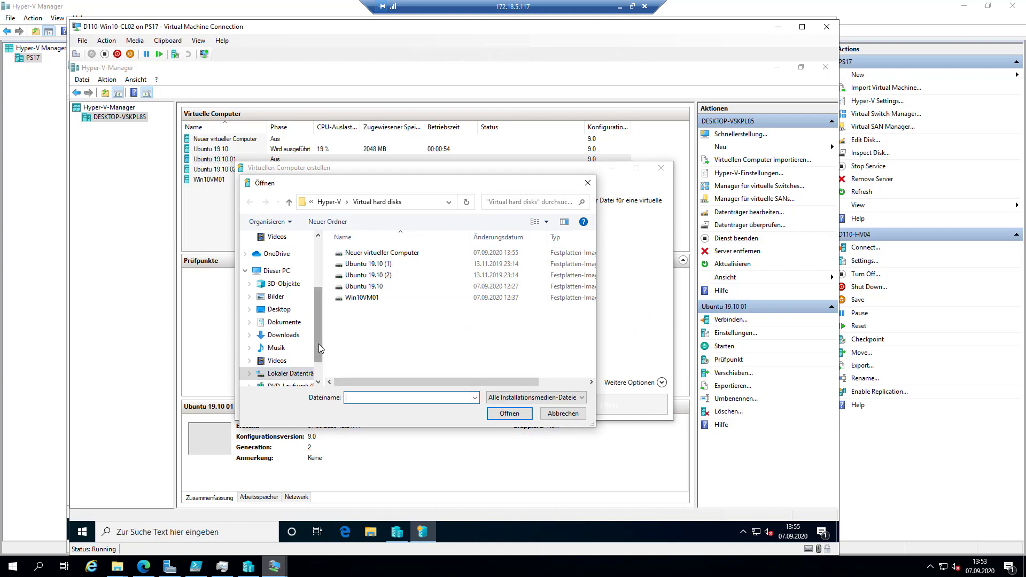
{"action": "scroll", "coordinate": [319, 344], "scroll_direction": "down", "scroll_amount": 1}
{"action": "left_click", "coordinate": [288, 356]}
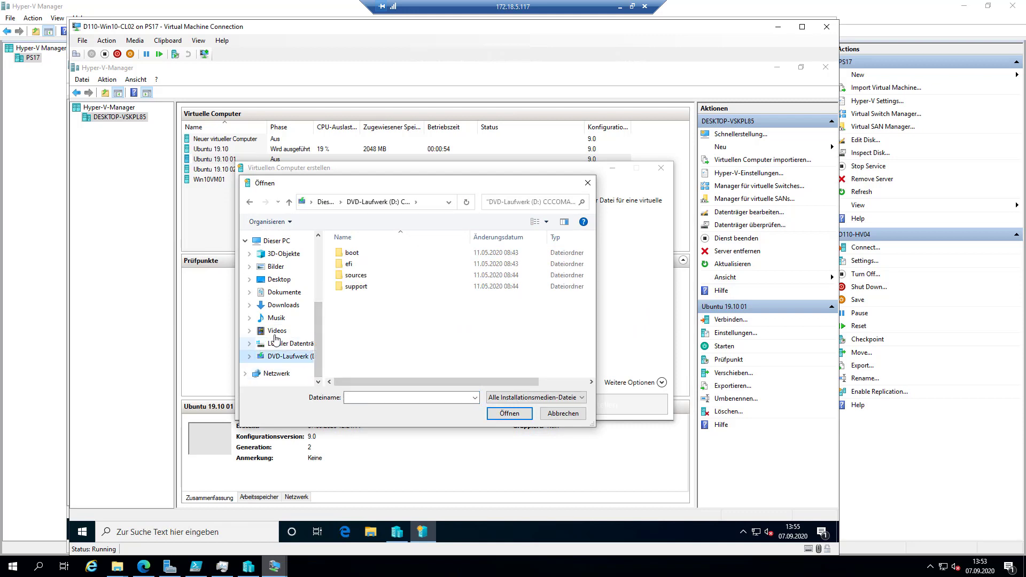
{"action": "left_click", "coordinate": [282, 343]}
{"action": "double_click", "coordinate": [357, 297]}
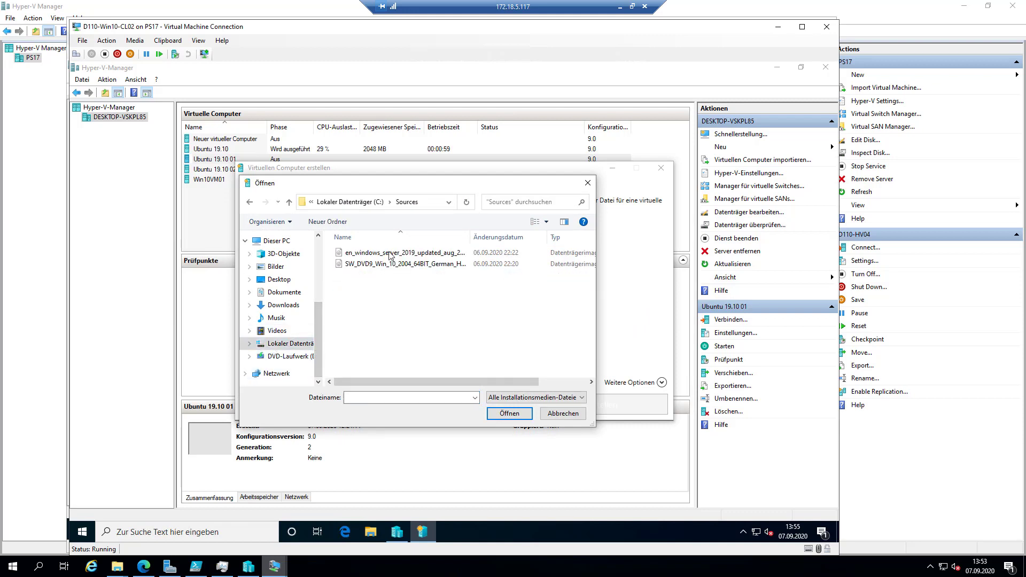
{"action": "left_click", "coordinate": [398, 253]}
{"action": "left_click", "coordinate": [509, 414]}
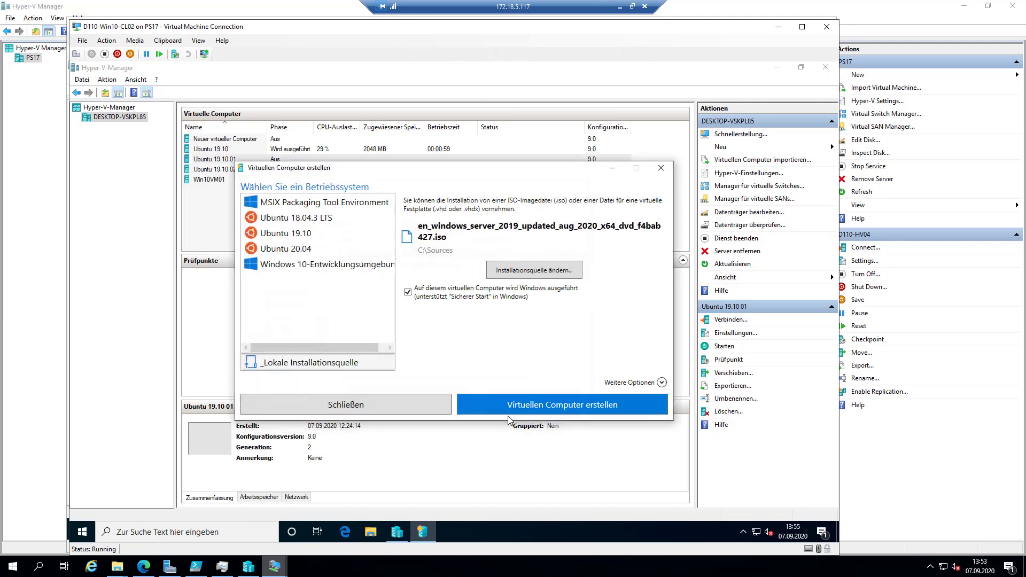
Name the new virtual machine WS2019-VM01 in the additional Quick Create options, create it, and close the completion dialog.
{"action": "left_click", "coordinate": [660, 382]}
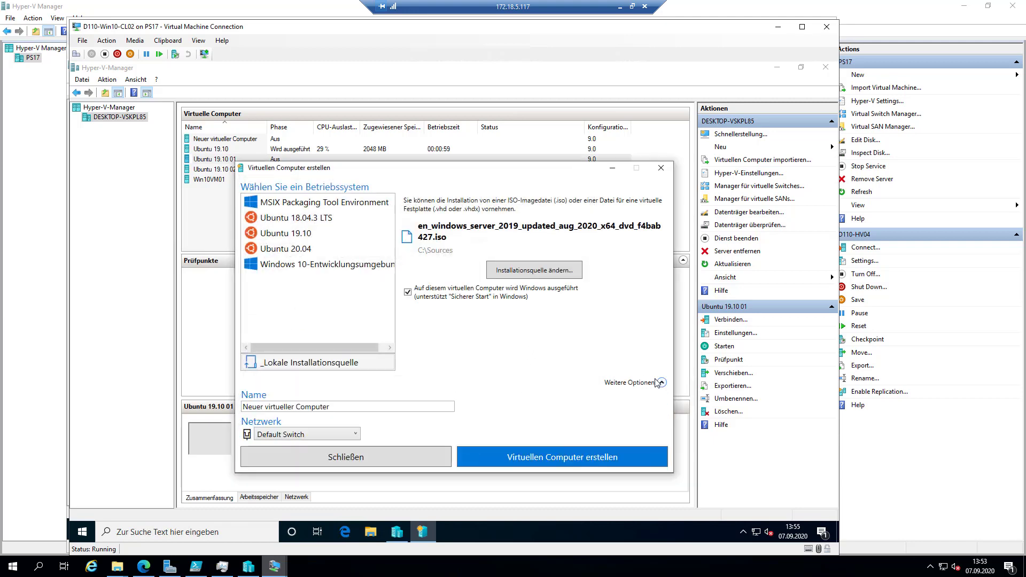
{"action": "left_click_drag", "start_coordinate": [481, 169], "coordinate": [510, 127]}
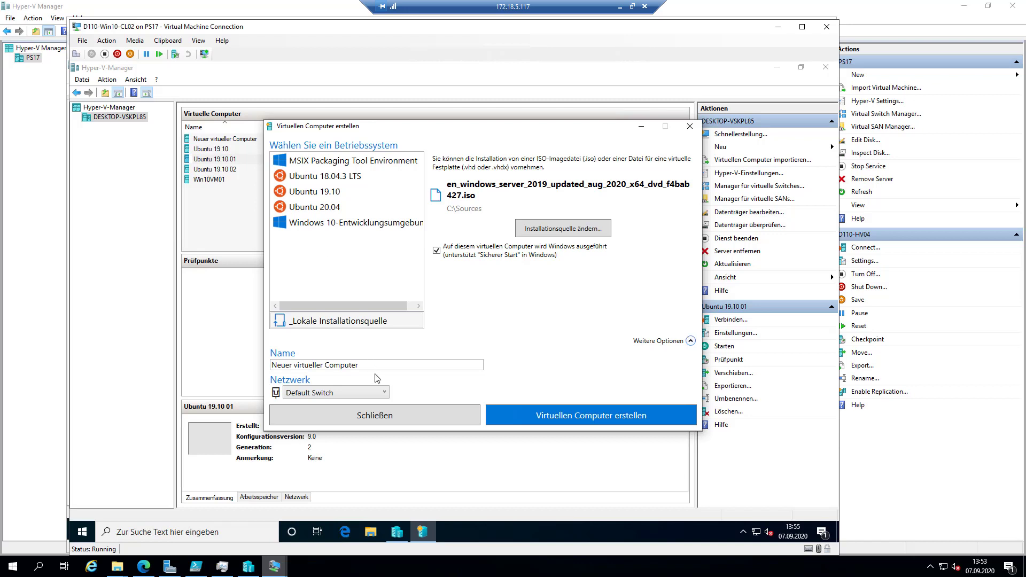
{"action": "left_click_drag", "start_coordinate": [358, 364], "coordinate": [159, 351]}
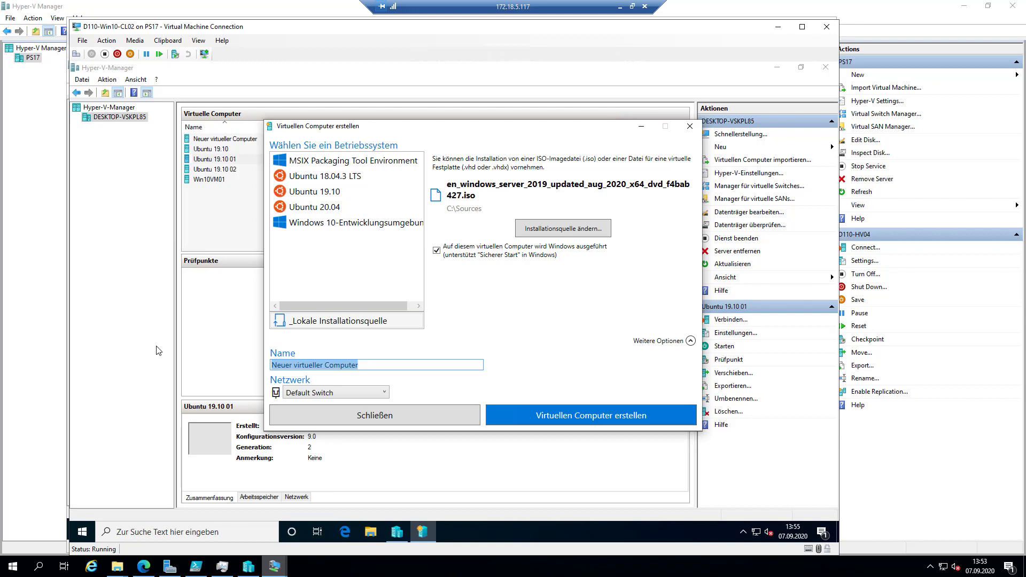
{"action": "type", "text": "WS20"}
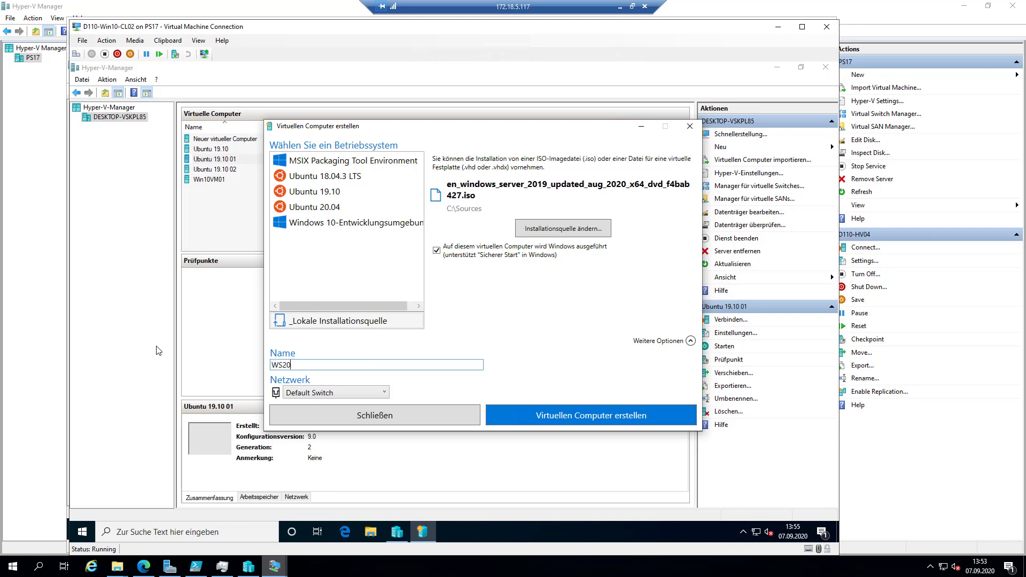
{"action": "type", "text": "19-01"}
{"action": "left_click_drag", "start_coordinate": [309, 370], "coordinate": [304, 373]}
{"action": "type", "text": "VM01"}
{"action": "left_click", "coordinate": [536, 412]}
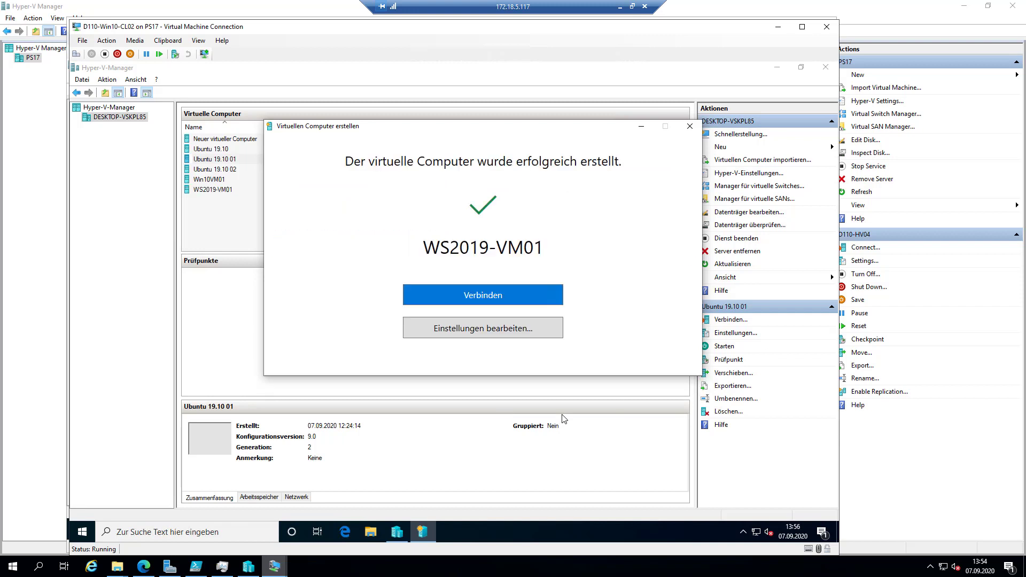
{"action": "left_click", "coordinate": [689, 127]}
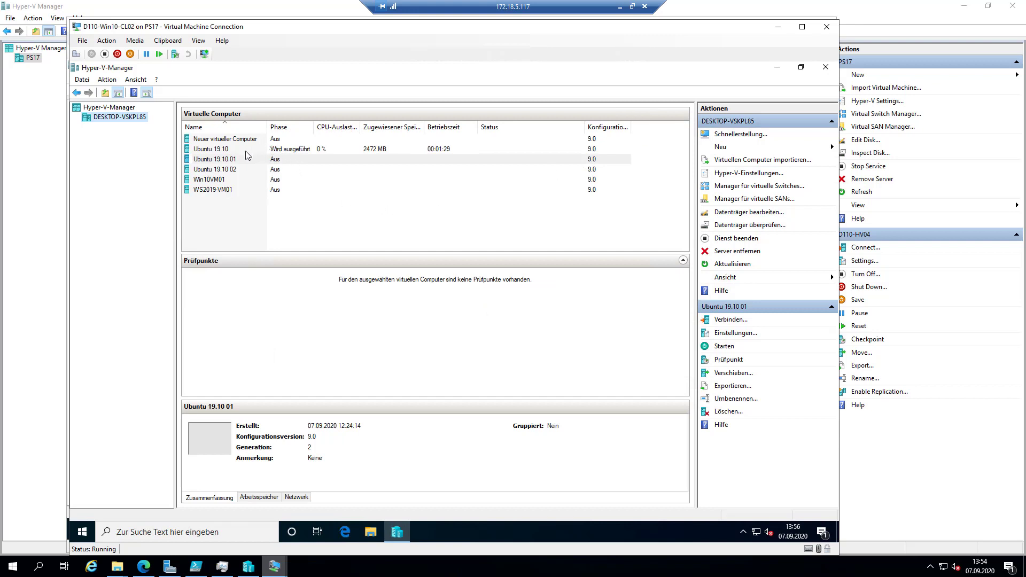
Review the hardware and management settings of WS2019-VM01 and close them without changes.
{"action": "left_click", "coordinate": [229, 189]}
{"action": "right_click", "coordinate": [229, 190]}
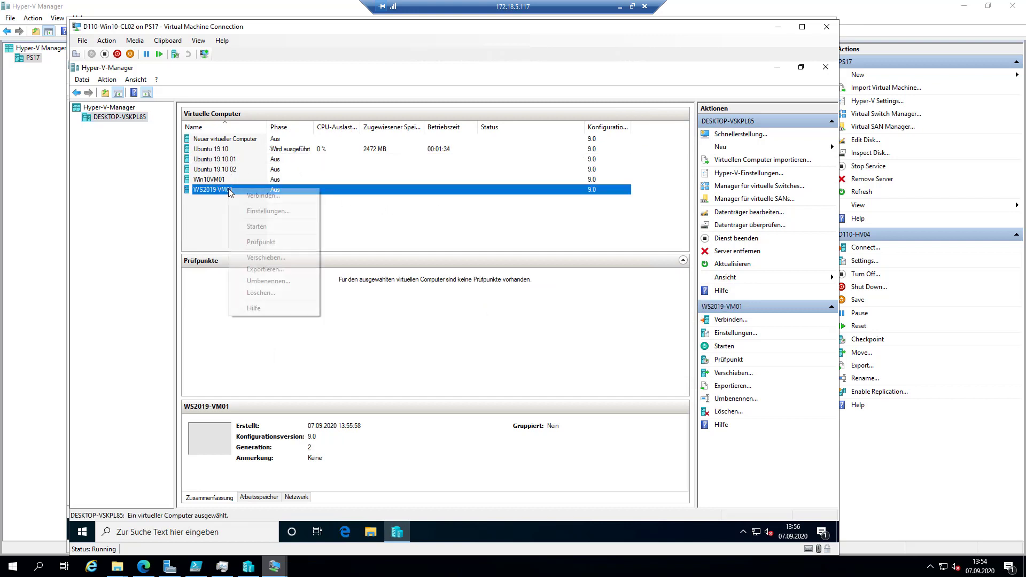
{"action": "left_click", "coordinate": [278, 212]}
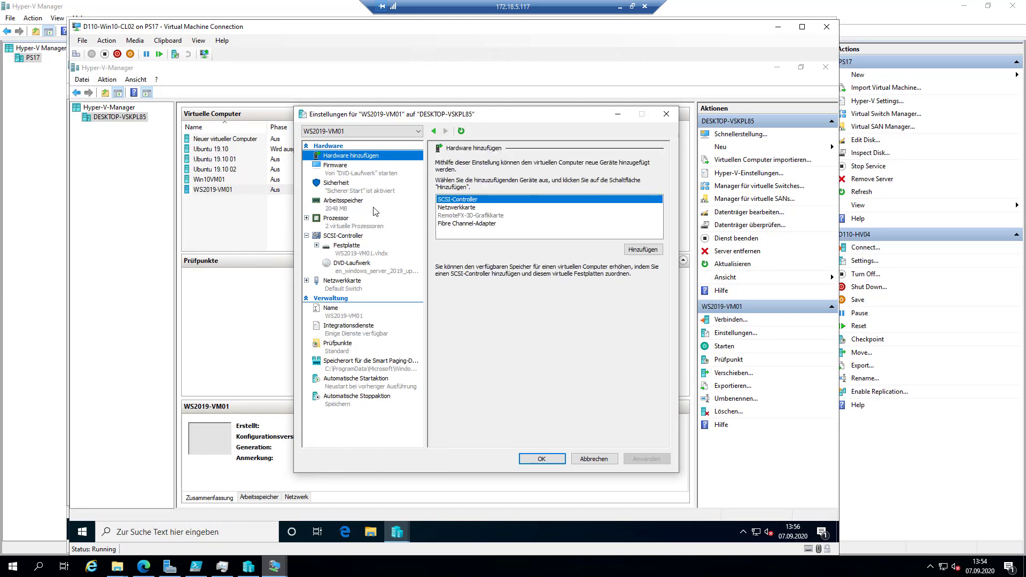
{"action": "left_click", "coordinate": [540, 458]}
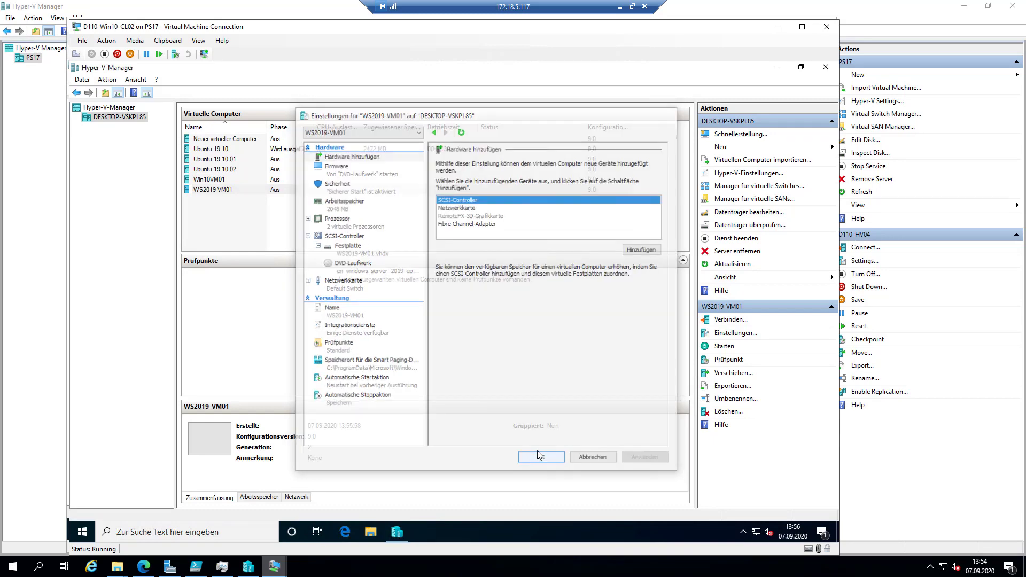
Connect to WS2019-VM01, start it, and boot it from the installation DVD.
{"action": "right_click", "coordinate": [272, 191]}
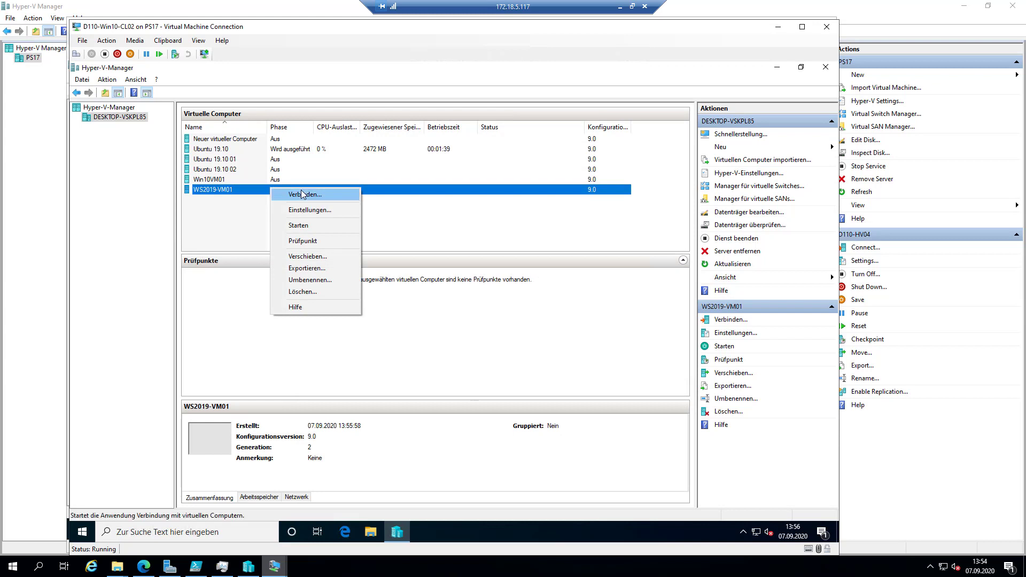
{"action": "left_click", "coordinate": [276, 195]}
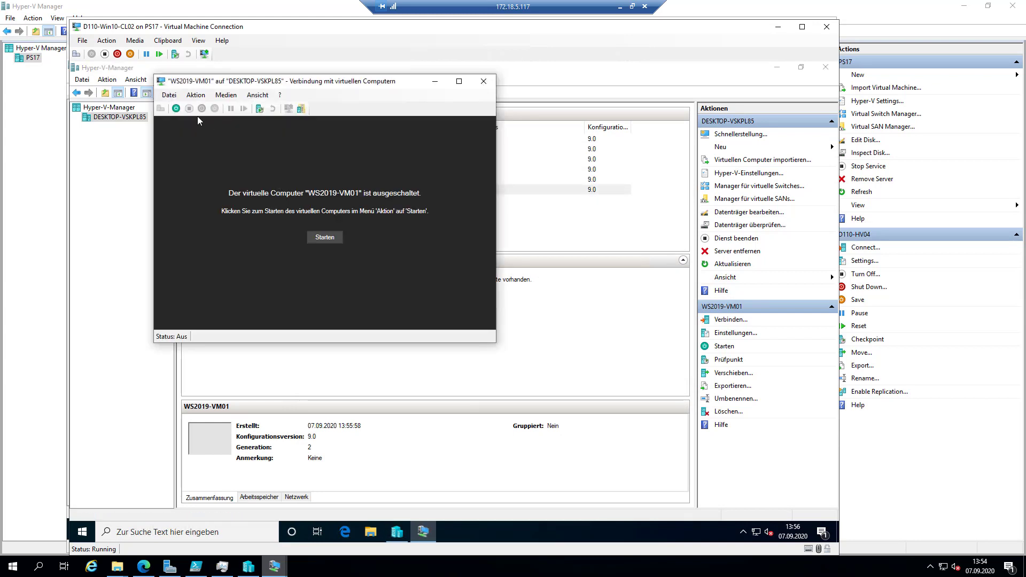
{"action": "left_click", "coordinate": [176, 109]}
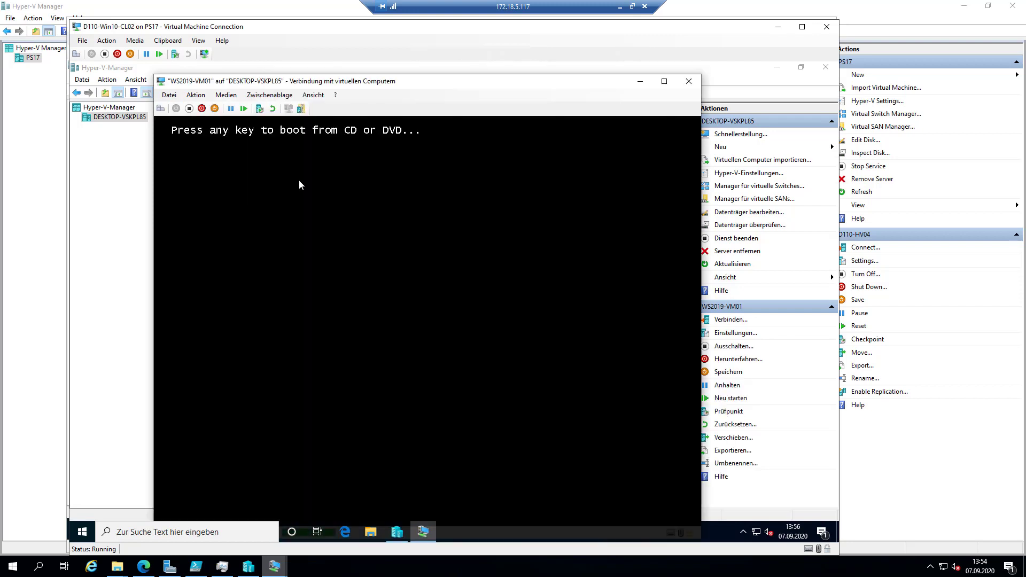
{"action": "key", "text": "Return"}
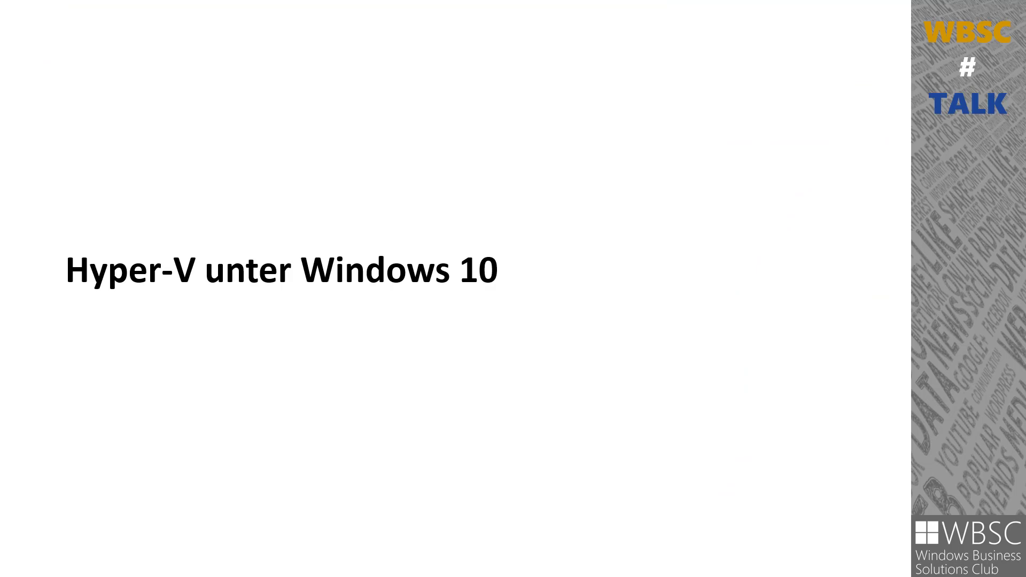
{"action": "key", "text": "Right"}
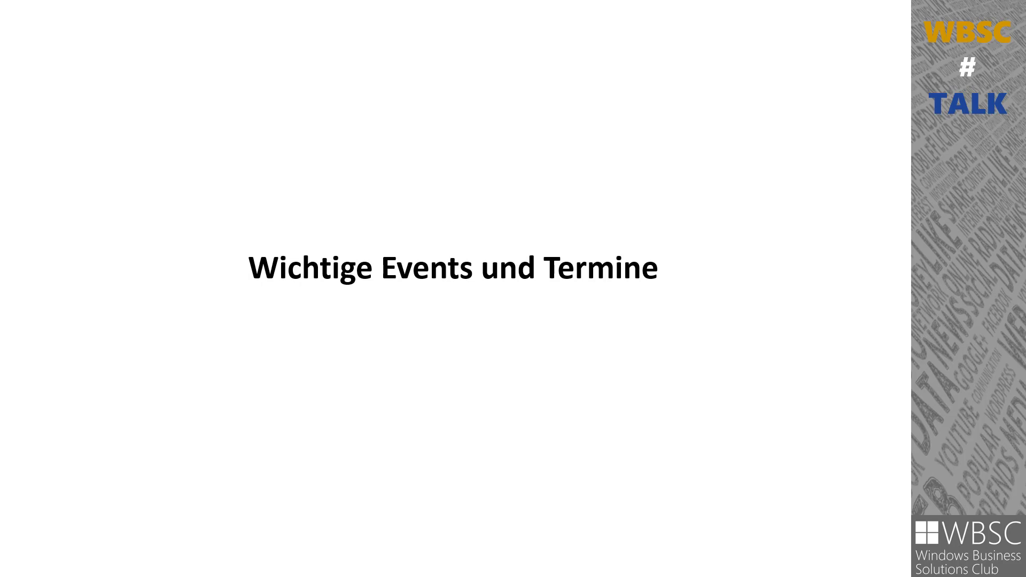